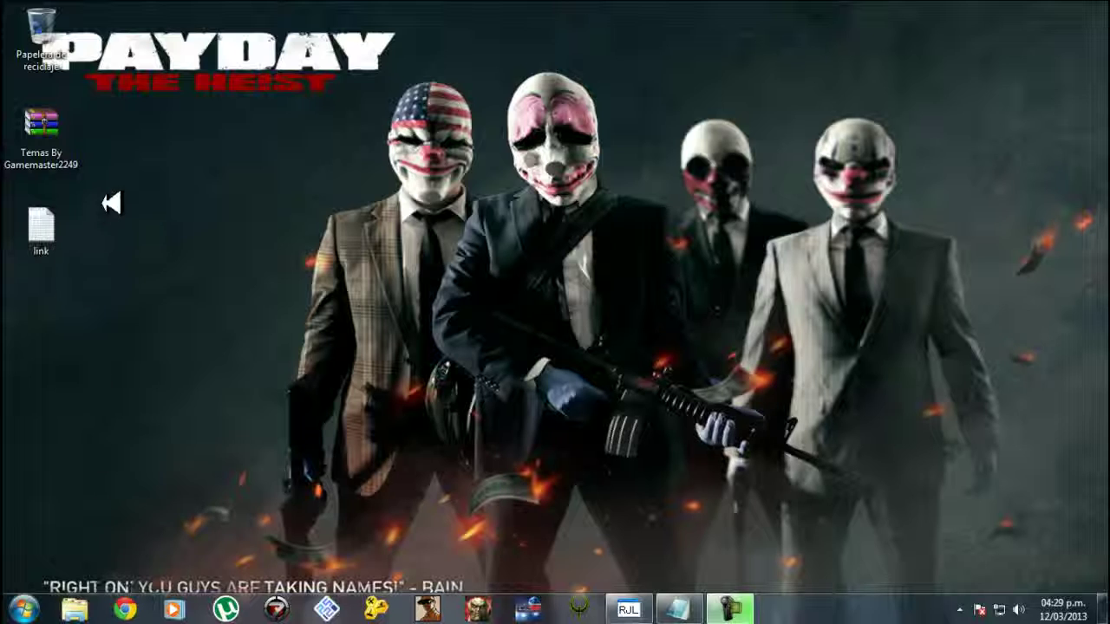
Step: Open the link text file on the desktop, highlight its MediaFire download address, and close the file
{"action": "left_click", "coordinate": [37, 121]}
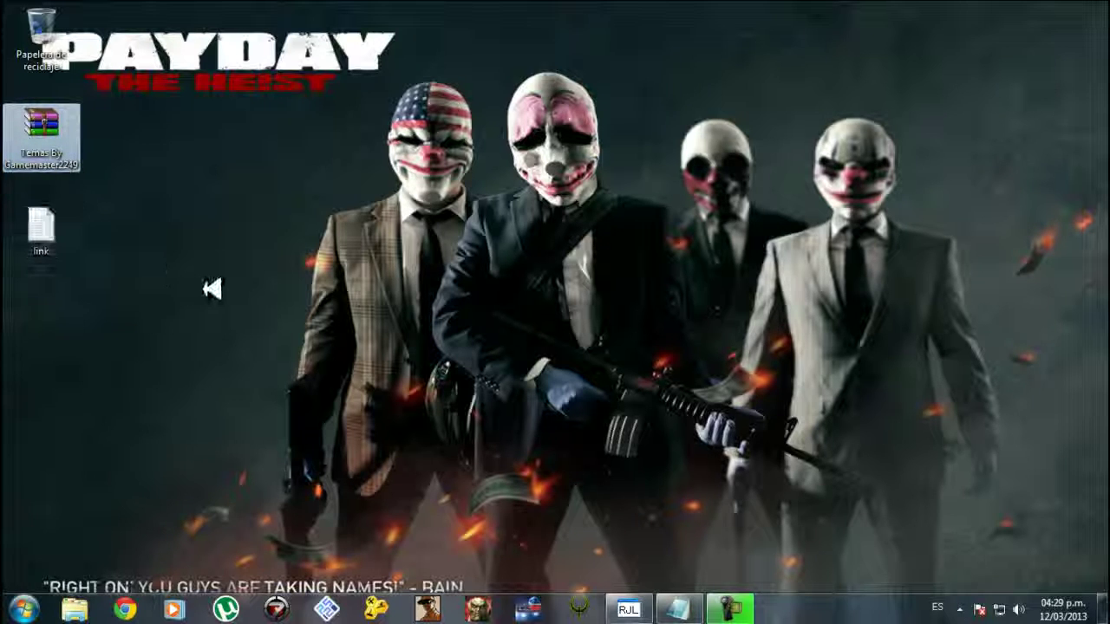
{"action": "double_click", "coordinate": [40, 227]}
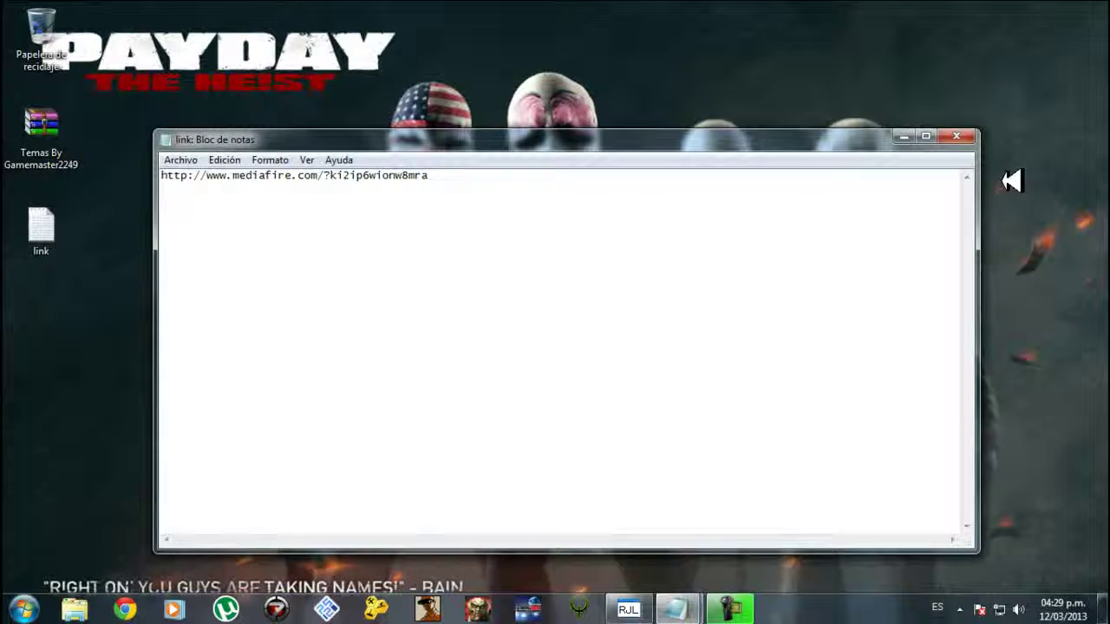
{"action": "left_click", "coordinate": [687, 609]}
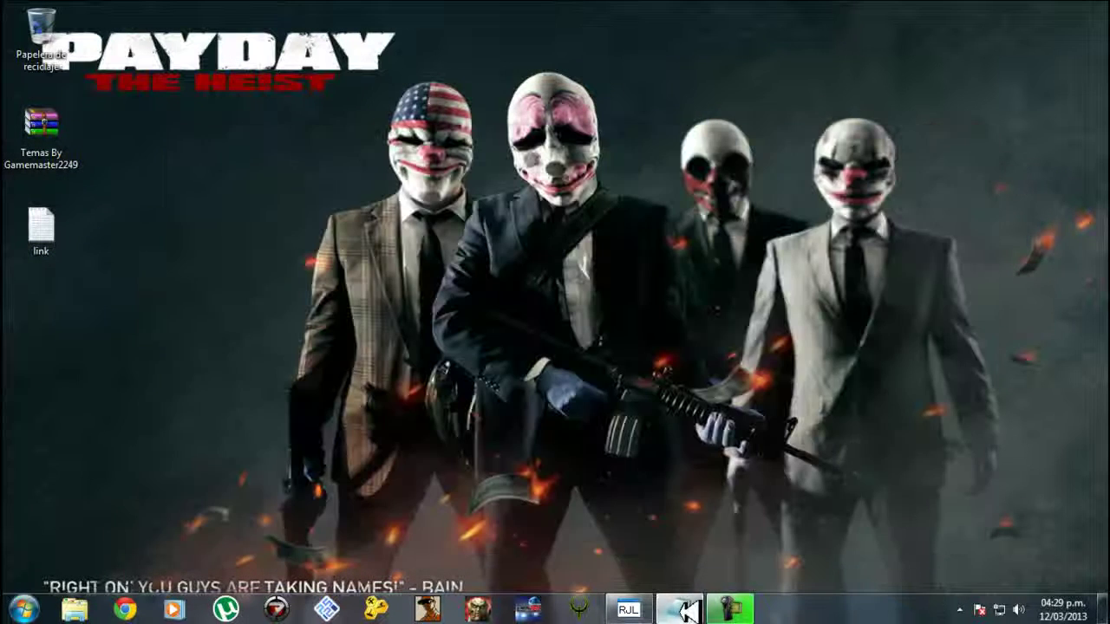
{"action": "left_click", "coordinate": [687, 609]}
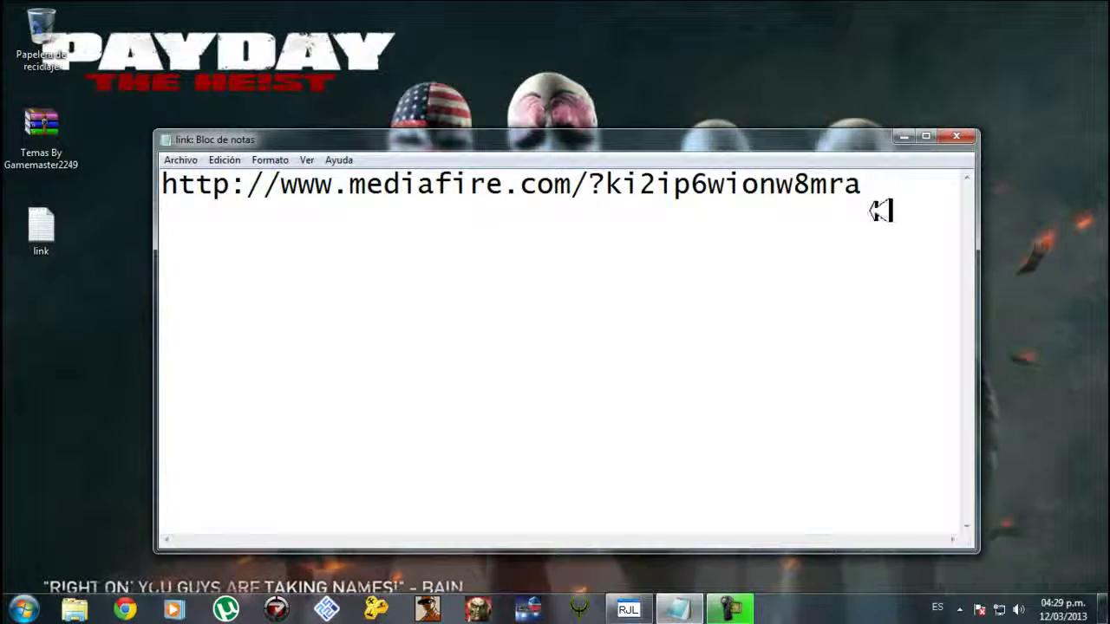
{"action": "left_click_drag", "start_coordinate": [876, 208], "coordinate": [161, 184]}
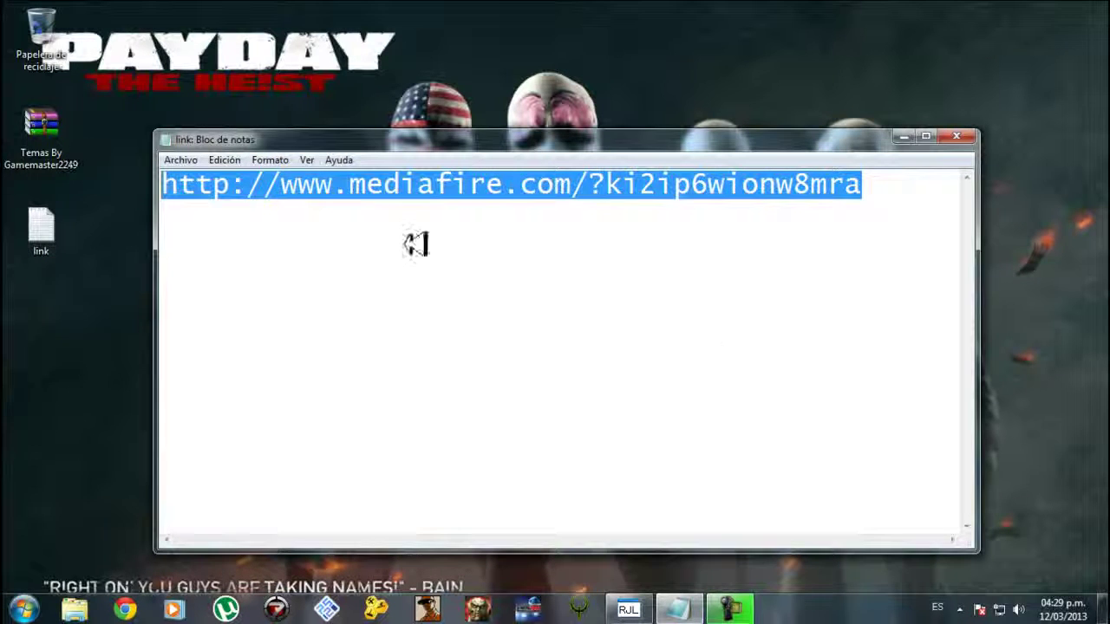
{"action": "left_click", "coordinate": [783, 285]}
{"action": "left_click", "coordinate": [956, 139]}
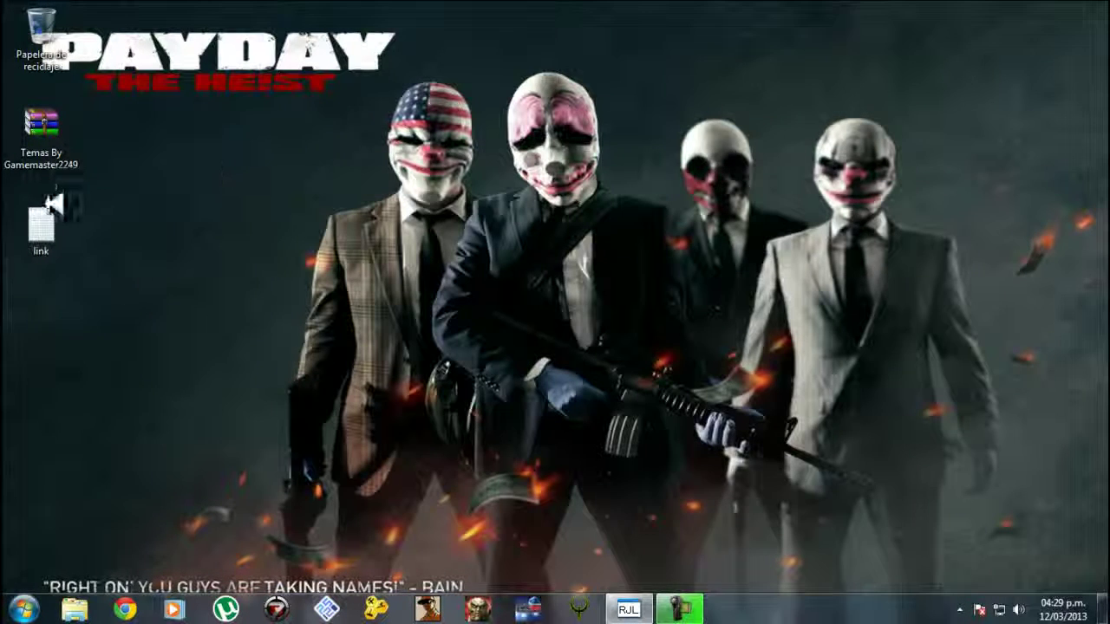
Step: Extract the Temas By Gamemaster2249 archive onto the desktop and move the archive below the link file
{"action": "mouse_move", "coordinate": [133, 100]}
{"action": "left_mouse_down"}
{"action": "mouse_move", "coordinate": [11, 165]}
{"action": "mouse_move", "coordinate": [87, 154]}
{"action": "mouse_move", "coordinate": [246, 263]}
{"action": "left_mouse_up"}
{"action": "mouse_move", "coordinate": [183, 144]}
{"action": "left_mouse_down"}
{"action": "mouse_move", "coordinate": [372, 304]}
{"action": "mouse_move", "coordinate": [228, 301]}
{"action": "left_mouse_up"}
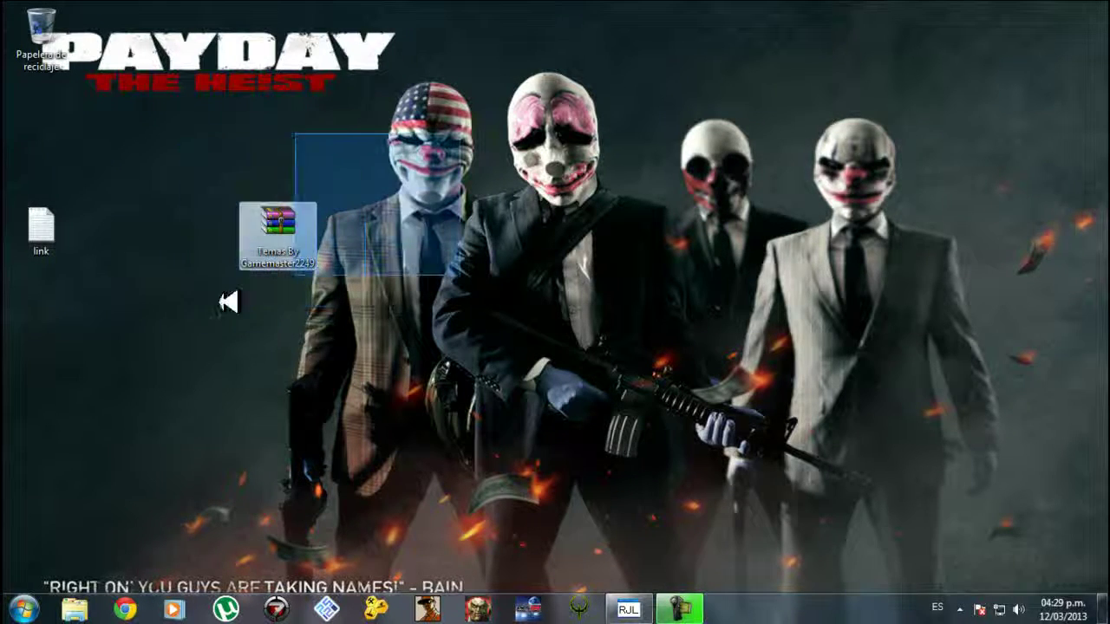
{"action": "right_click", "coordinate": [289, 216]}
{"action": "left_click", "coordinate": [379, 274]}
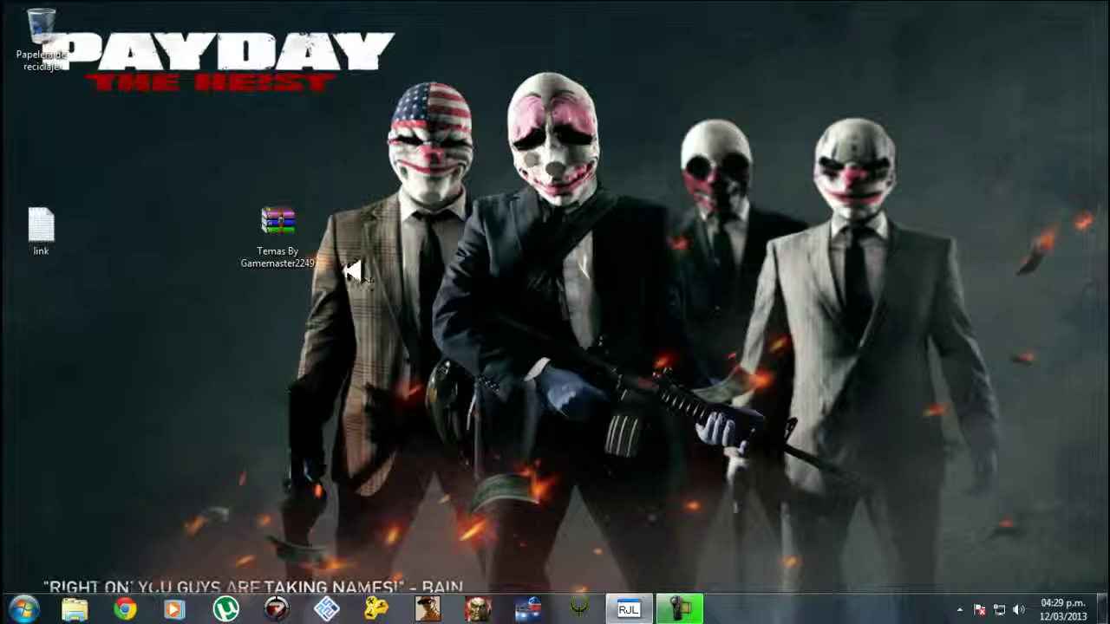
{"action": "left_click_drag", "start_coordinate": [277, 227], "coordinate": [39, 323]}
Step: Open the extracted Temas By Gamemaster2249 folder on the desktop
{"action": "left_click", "coordinate": [48, 143]}
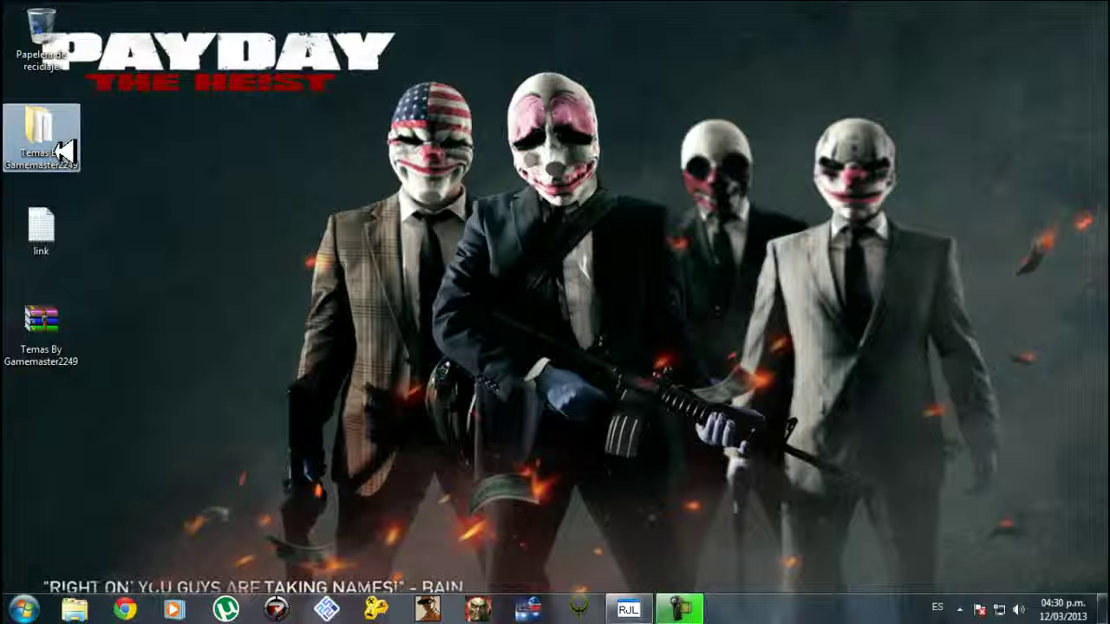
{"action": "right_click", "coordinate": [65, 147]}
{"action": "left_click", "coordinate": [143, 160]}
{"action": "left_click", "coordinate": [200, 199]}
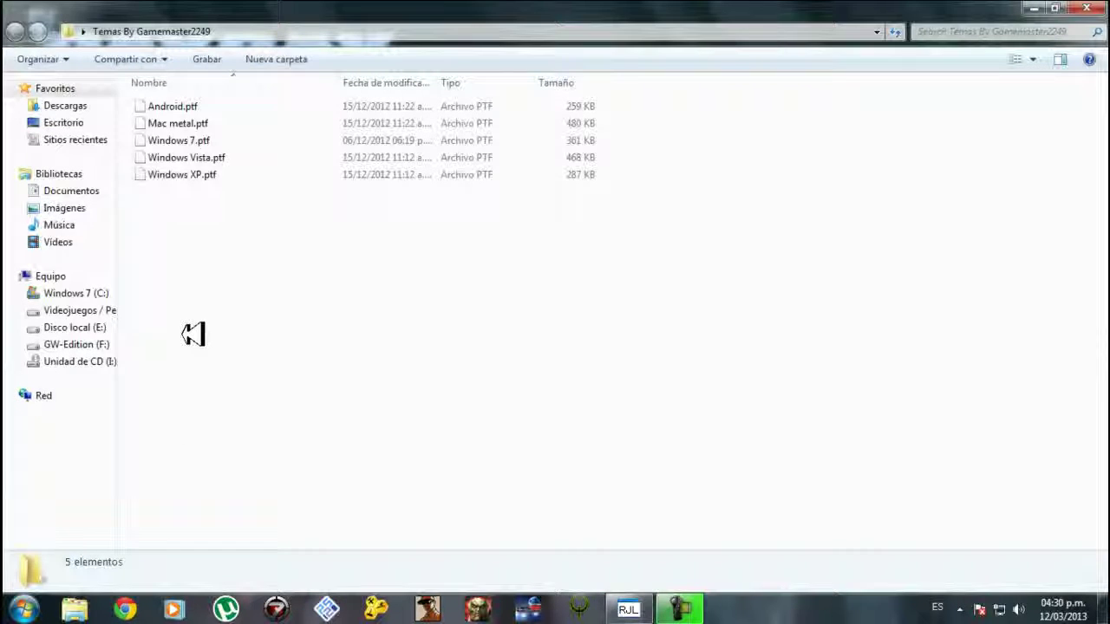
Step: Examine the PTF theme files in the extracted folder one by one and as a group, and close the folder
{"action": "left_click_drag", "start_coordinate": [329, 274], "coordinate": [218, 276]}
{"action": "right_click", "coordinate": [210, 274]}
{"action": "left_click", "coordinate": [191, 107]}
{"action": "left_click", "coordinate": [195, 108]}
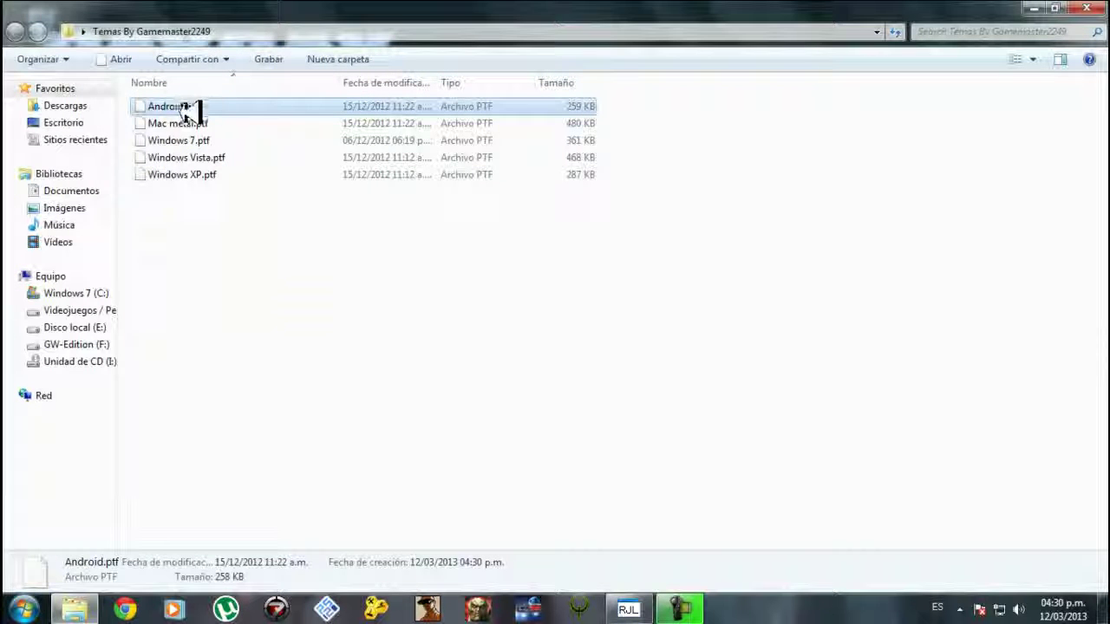
{"action": "left_click", "coordinate": [184, 123]}
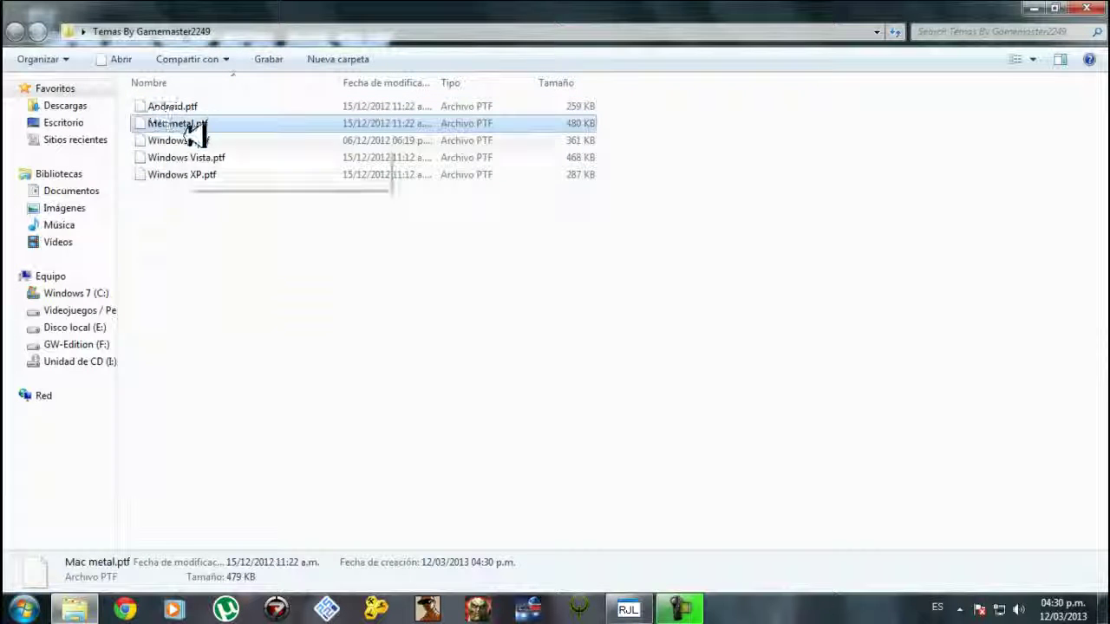
{"action": "left_click", "coordinate": [194, 140]}
{"action": "left_click", "coordinate": [177, 156]}
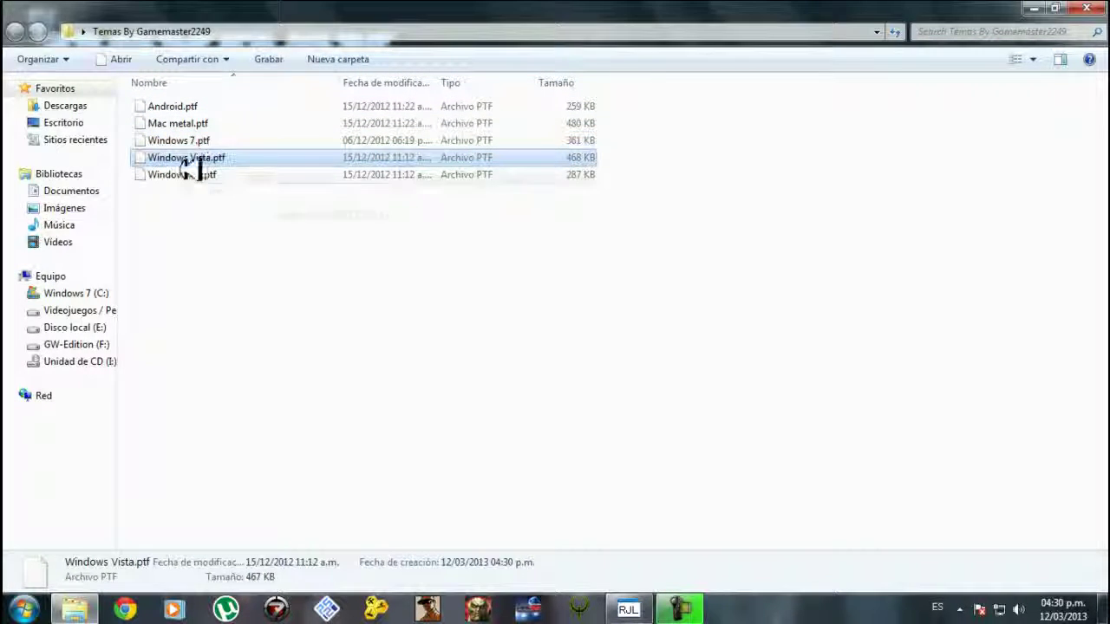
{"action": "left_click", "coordinate": [204, 175]}
{"action": "left_click_drag", "start_coordinate": [322, 243], "coordinate": [119, 89]}
{"action": "left_click", "coordinate": [422, 315]}
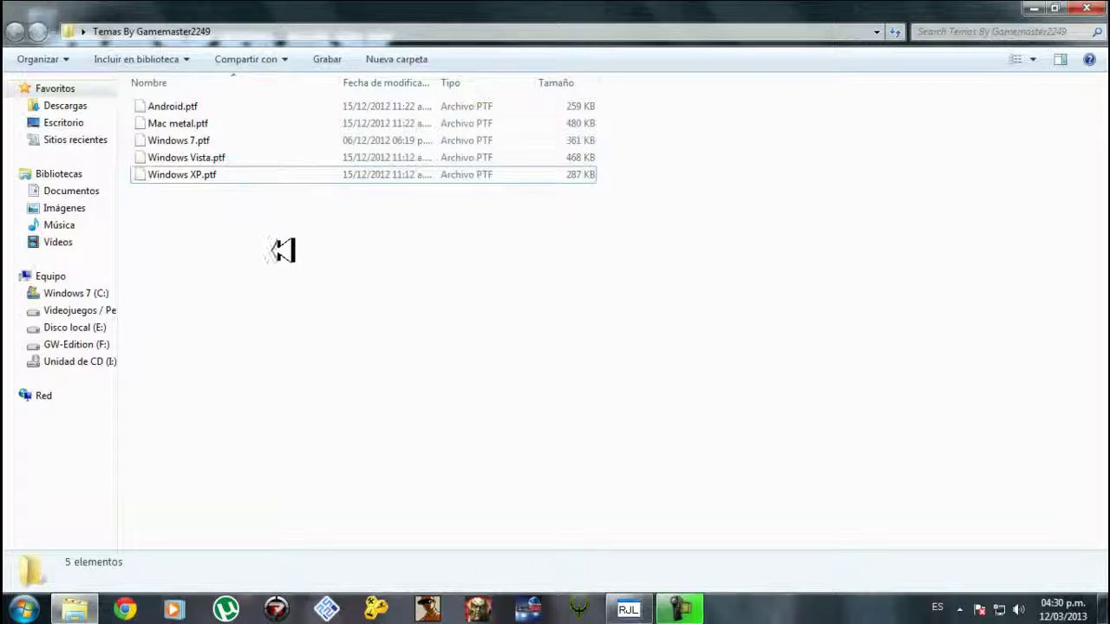
{"action": "left_click_drag", "start_coordinate": [664, 233], "coordinate": [94, 59]}
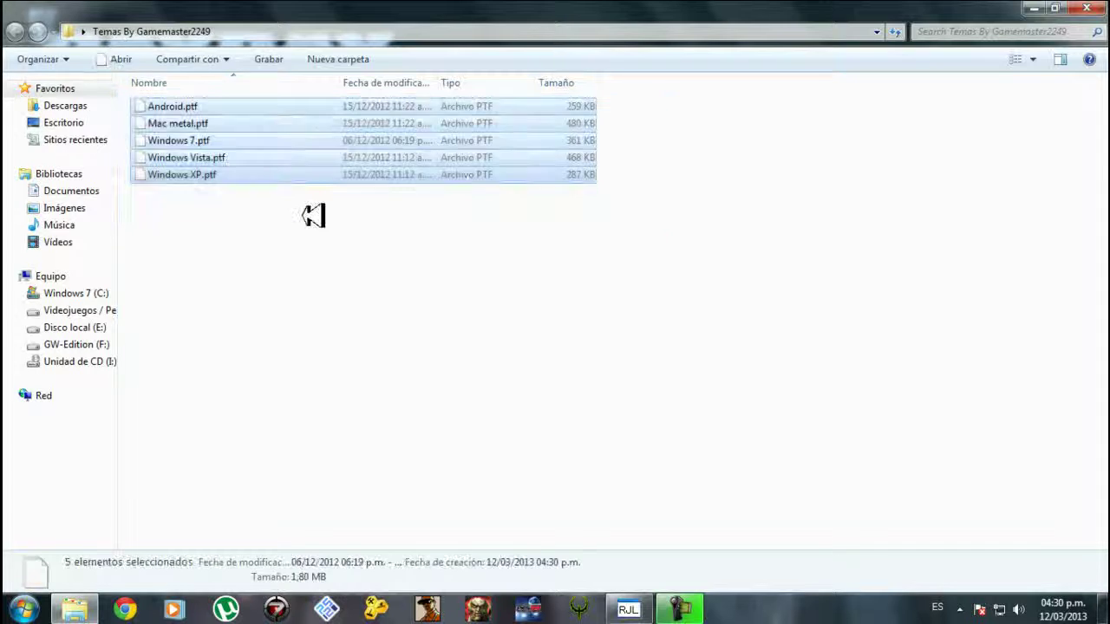
{"action": "left_click", "coordinate": [314, 216]}
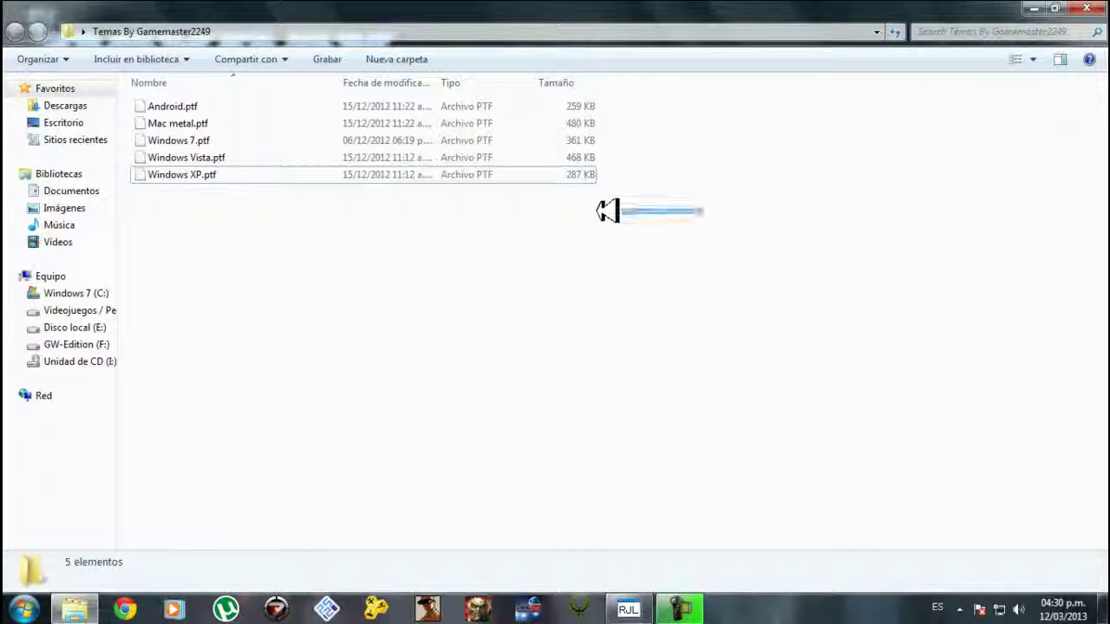
{"action": "left_click_drag", "start_coordinate": [598, 216], "coordinate": [259, 299]}
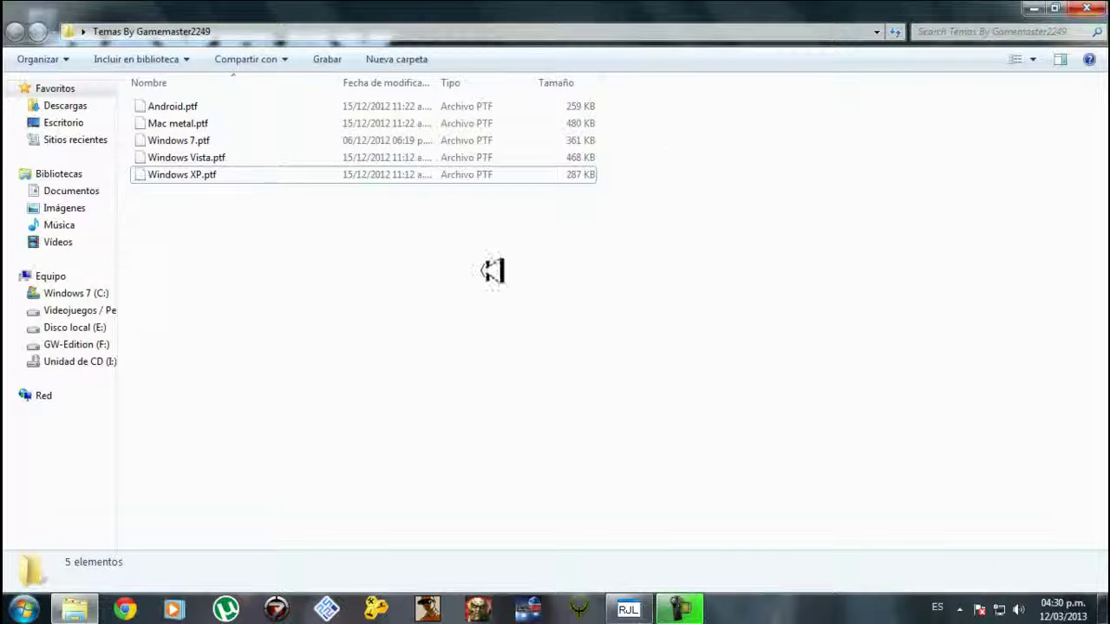
{"action": "left_click_drag", "start_coordinate": [436, 271], "coordinate": [413, 240]}
{"action": "left_click", "coordinate": [1086, 7]}
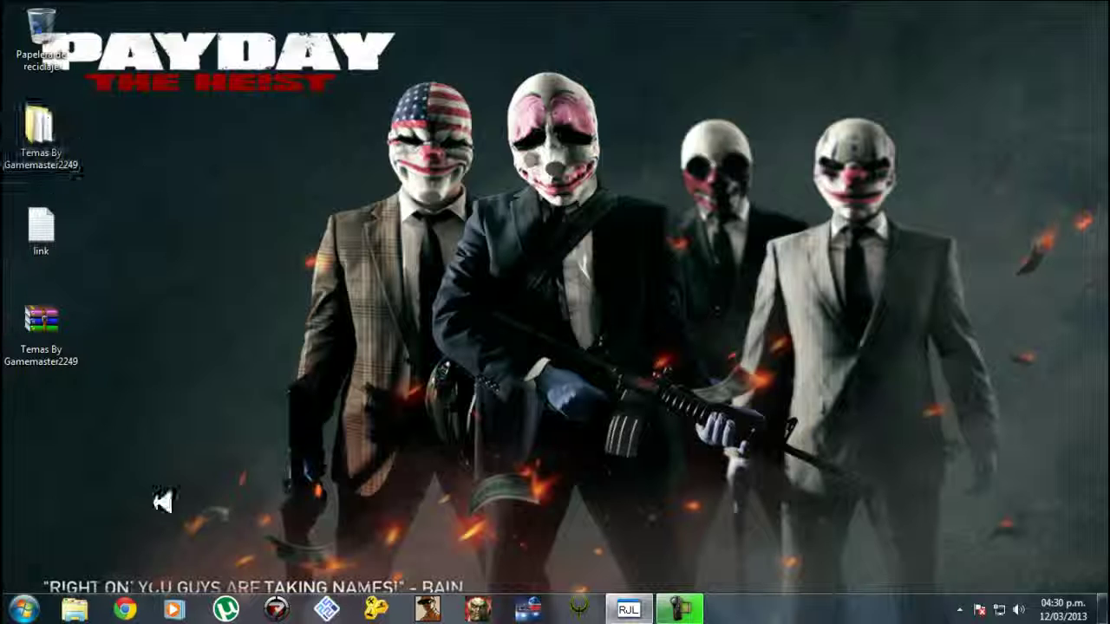
Step: Dismiss the scan and repair prompt for removable disk (J:) and open the disk to view its files
{"action": "left_click", "coordinate": [21, 609]}
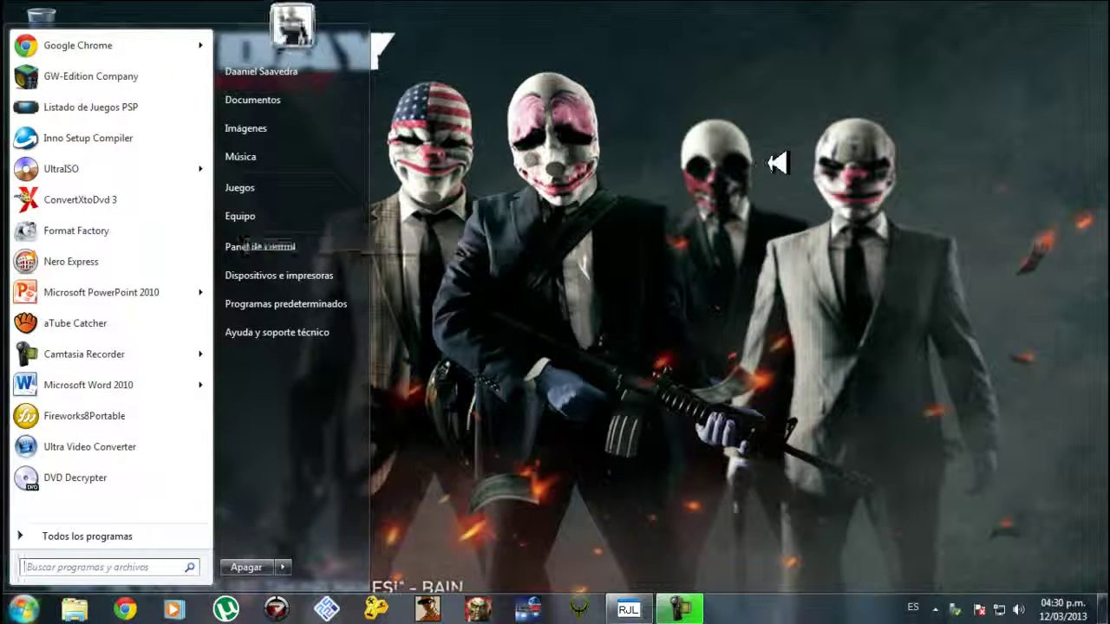
{"action": "left_click", "coordinate": [763, 170]}
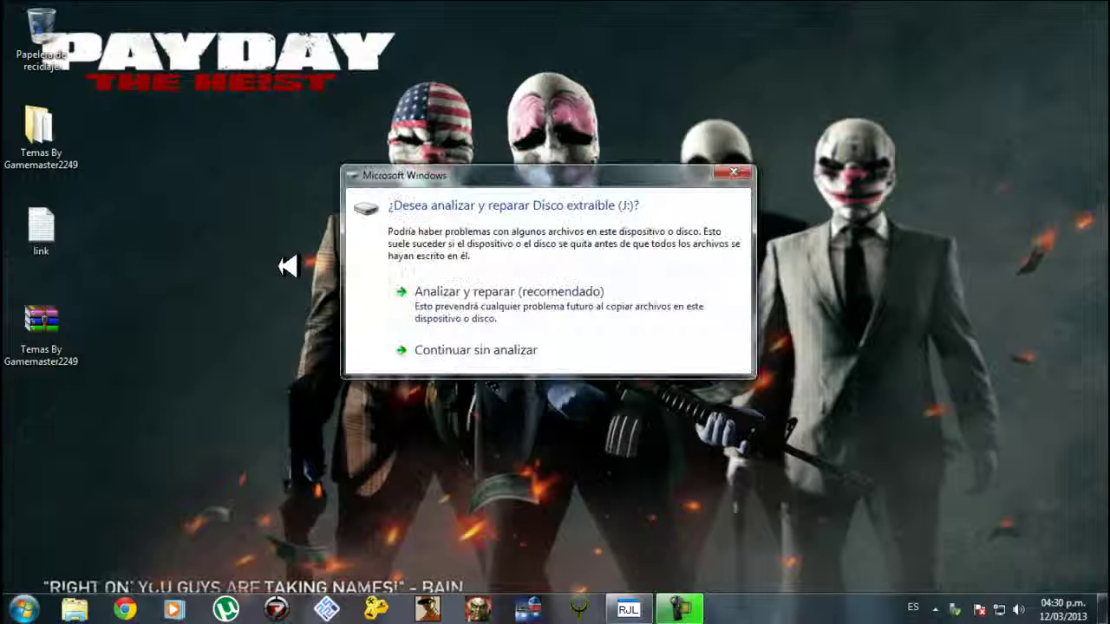
{"action": "left_click", "coordinate": [735, 173]}
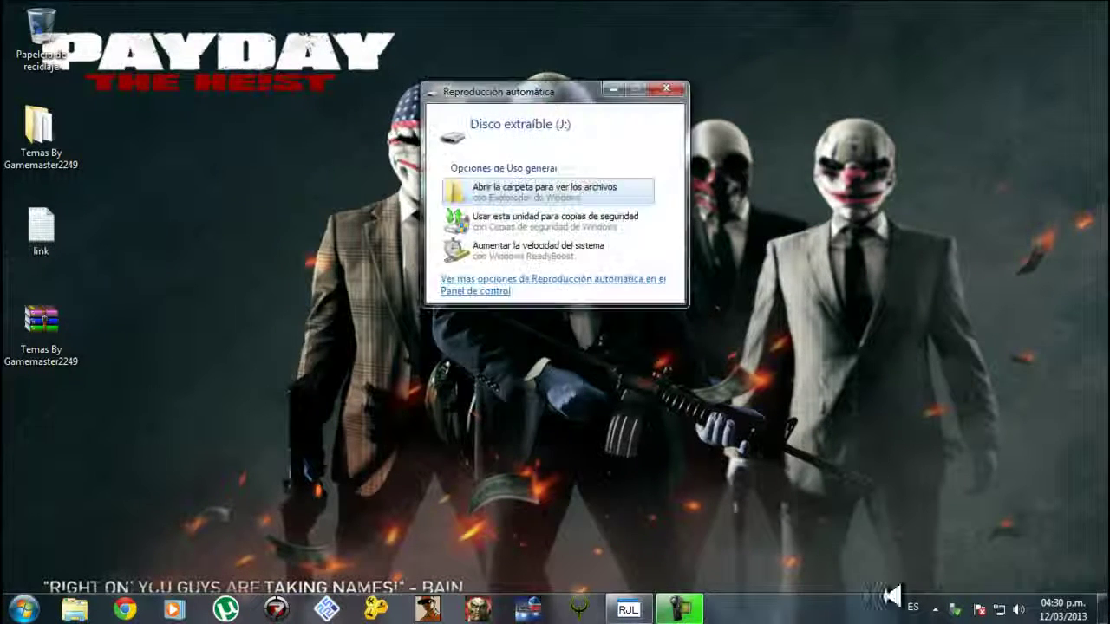
{"action": "left_click", "coordinate": [537, 189]}
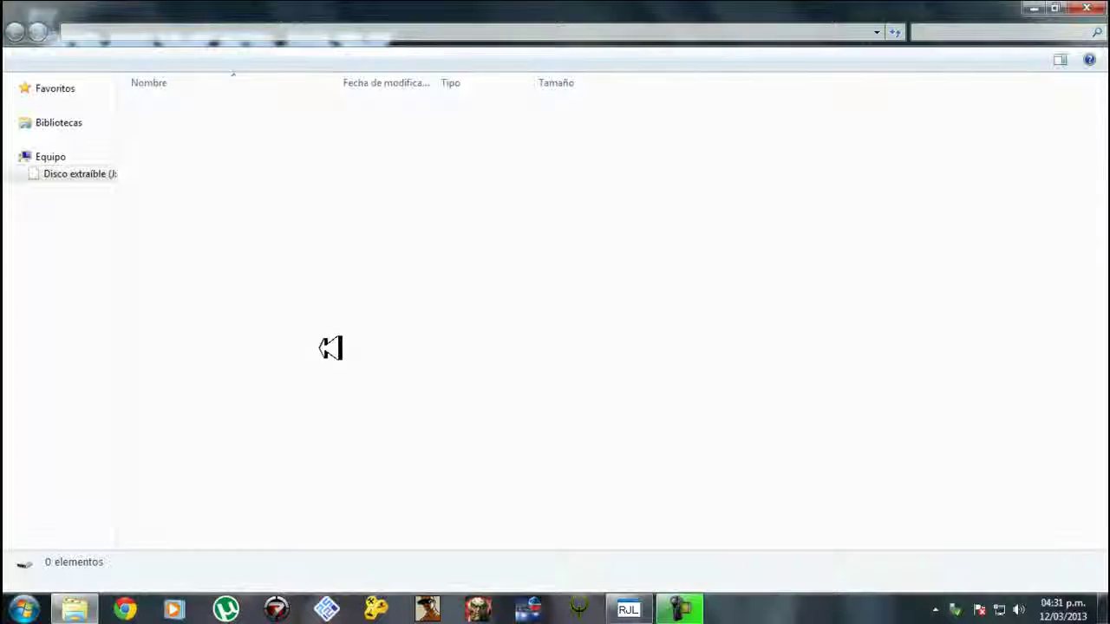
Step: Open the PSP folder on the removable disk (J:)
{"action": "left_click", "coordinate": [184, 191]}
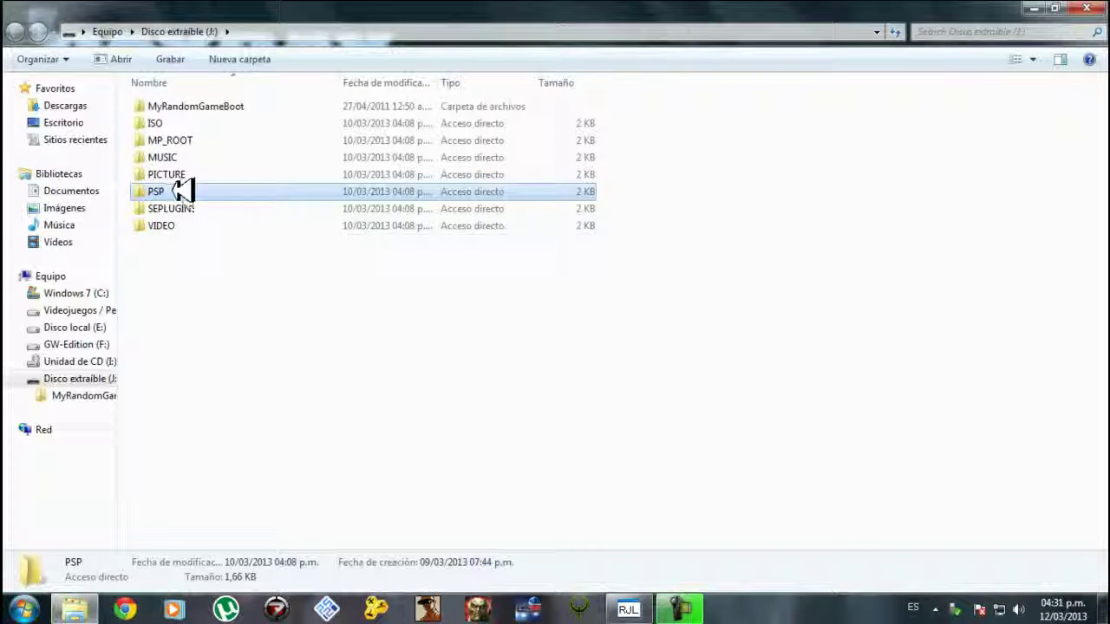
{"action": "right_click", "coordinate": [165, 191]}
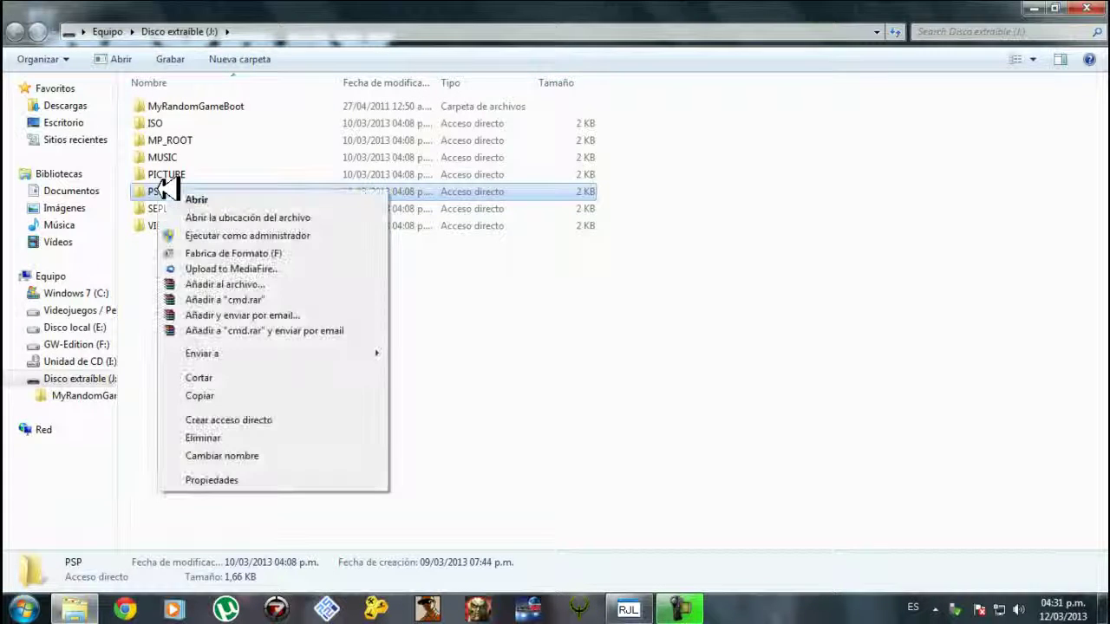
{"action": "key", "text": "Escape"}
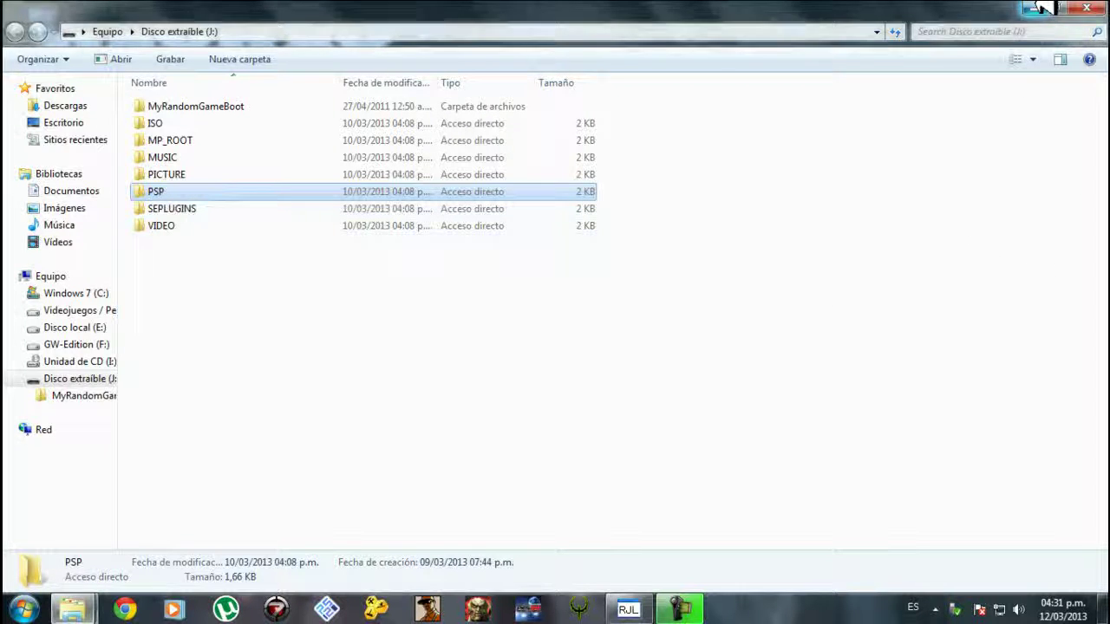
{"action": "key", "text": "Return"}
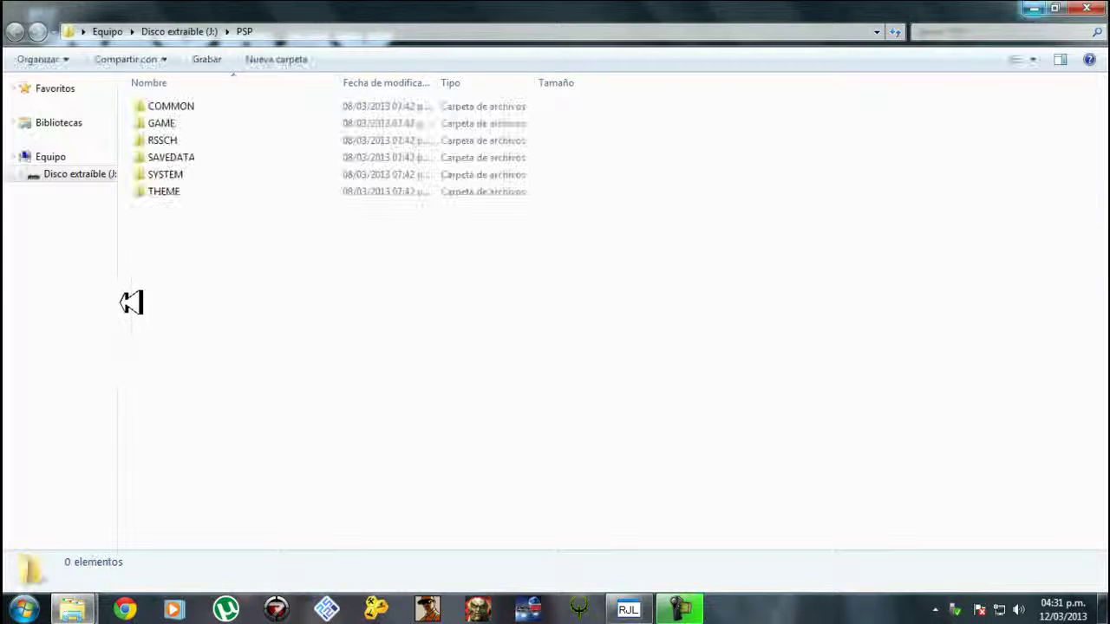
Step: Open the THEME folder inside the PSP folder on the removable disk
{"action": "left_click_drag", "start_coordinate": [353, 337], "coordinate": [251, 313]}
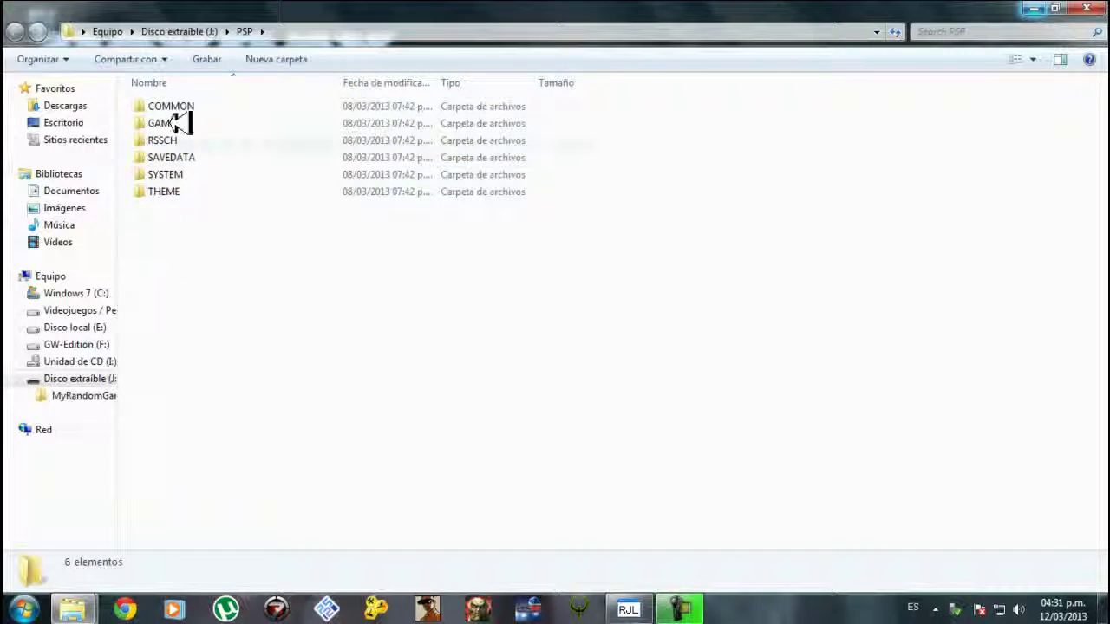
{"action": "left_click_drag", "start_coordinate": [232, 284], "coordinate": [143, 70]}
{"action": "left_click", "coordinate": [183, 265]}
{"action": "left_click", "coordinate": [167, 195]}
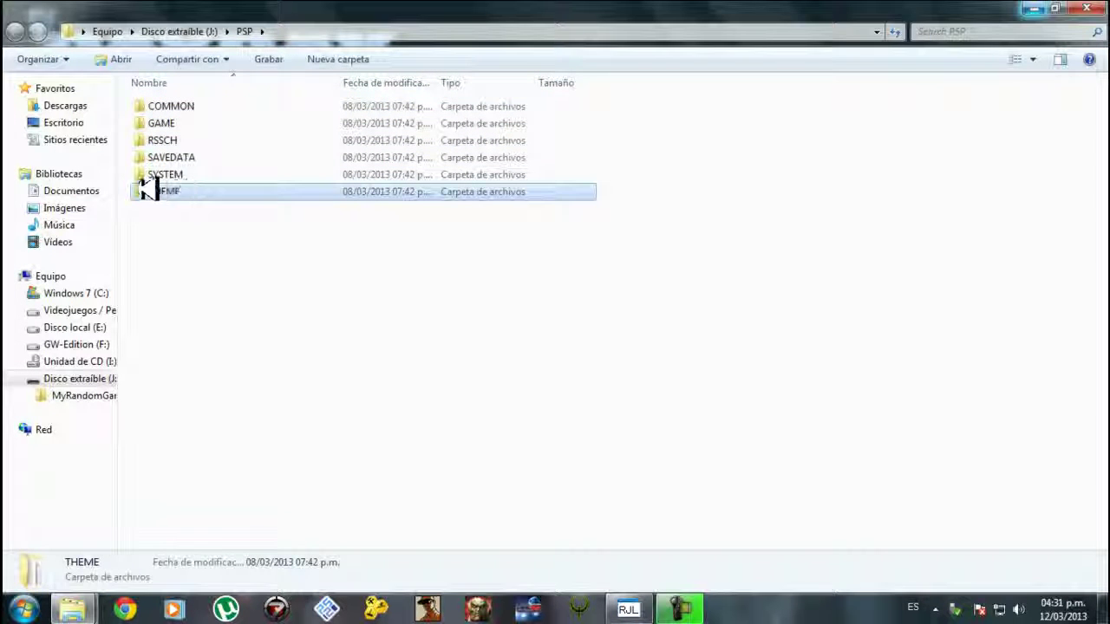
{"action": "right_click", "coordinate": [178, 192]}
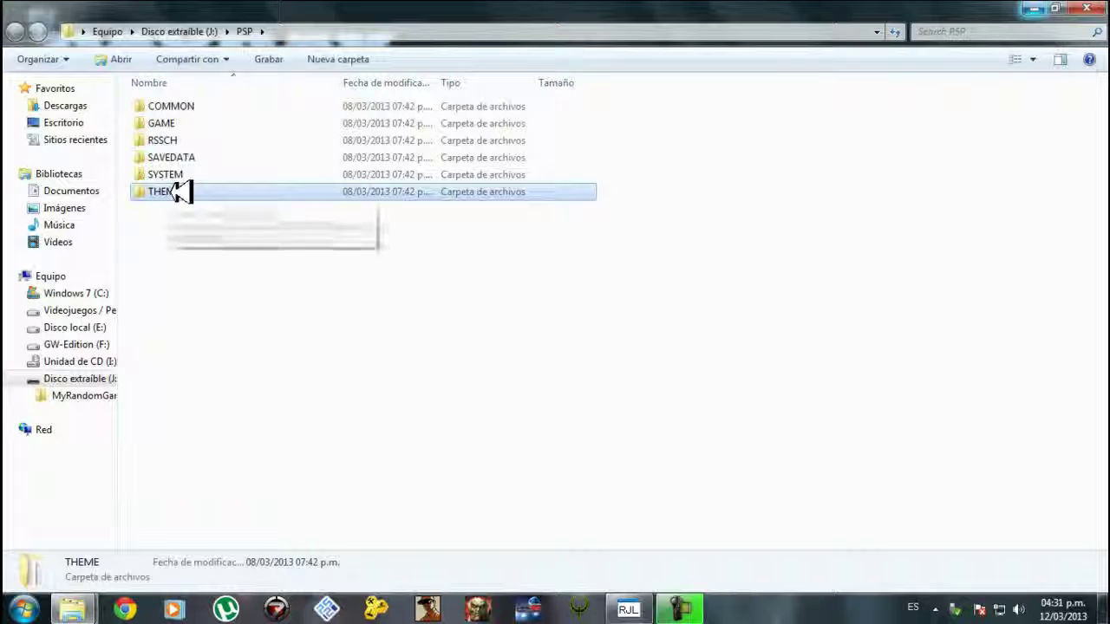
{"action": "left_click", "coordinate": [202, 201]}
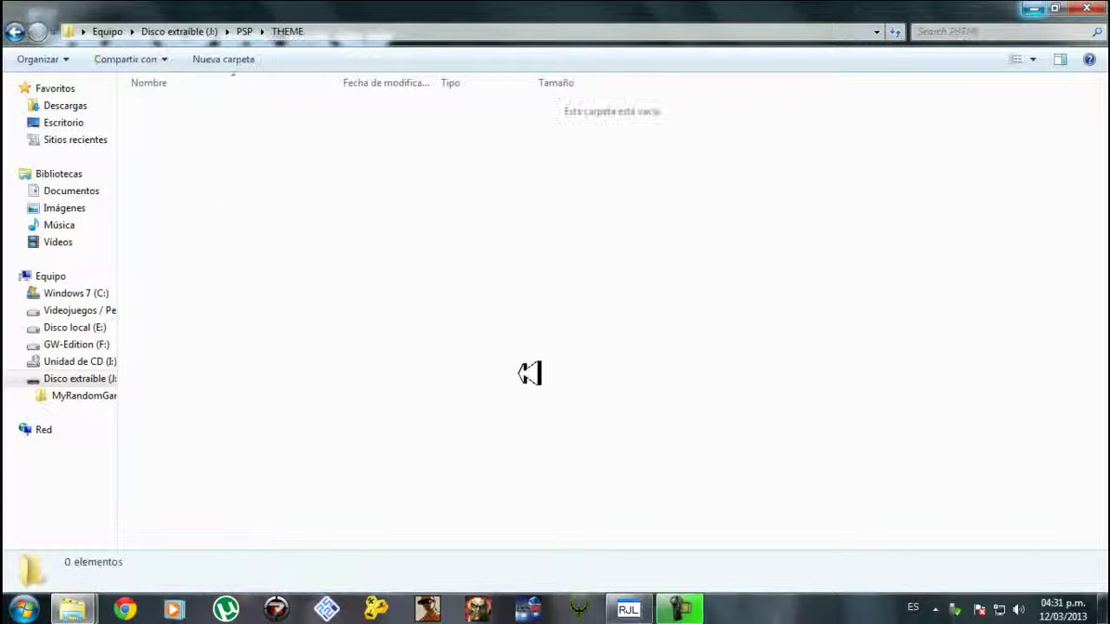
{"action": "left_click_drag", "start_coordinate": [527, 360], "coordinate": [248, 131]}
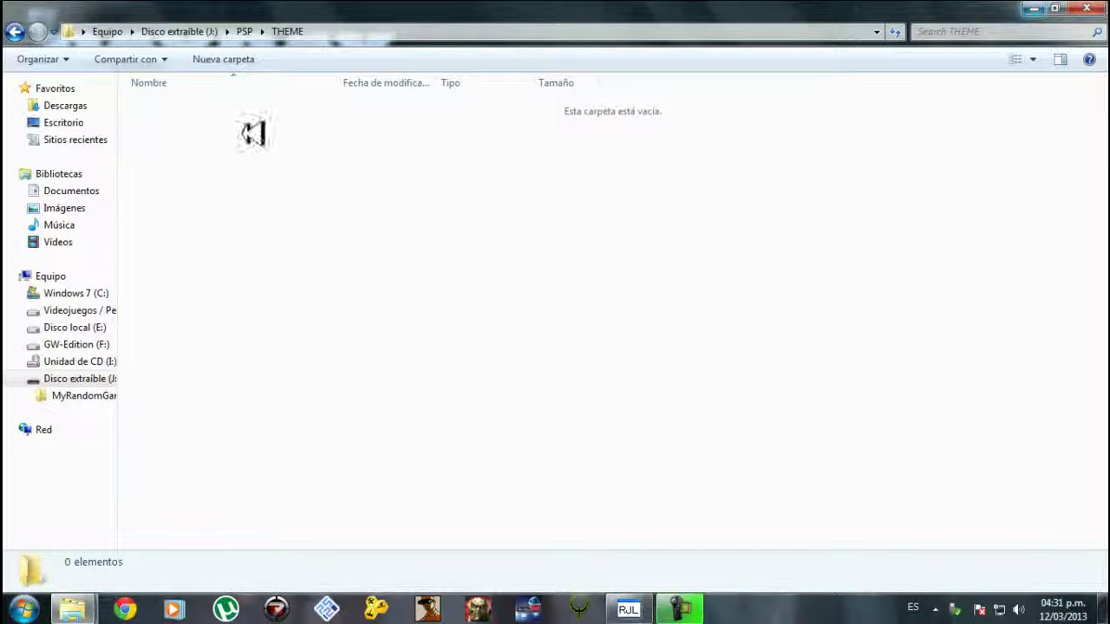
{"action": "right_click", "coordinate": [271, 183]}
{"action": "left_click", "coordinate": [255, 179]}
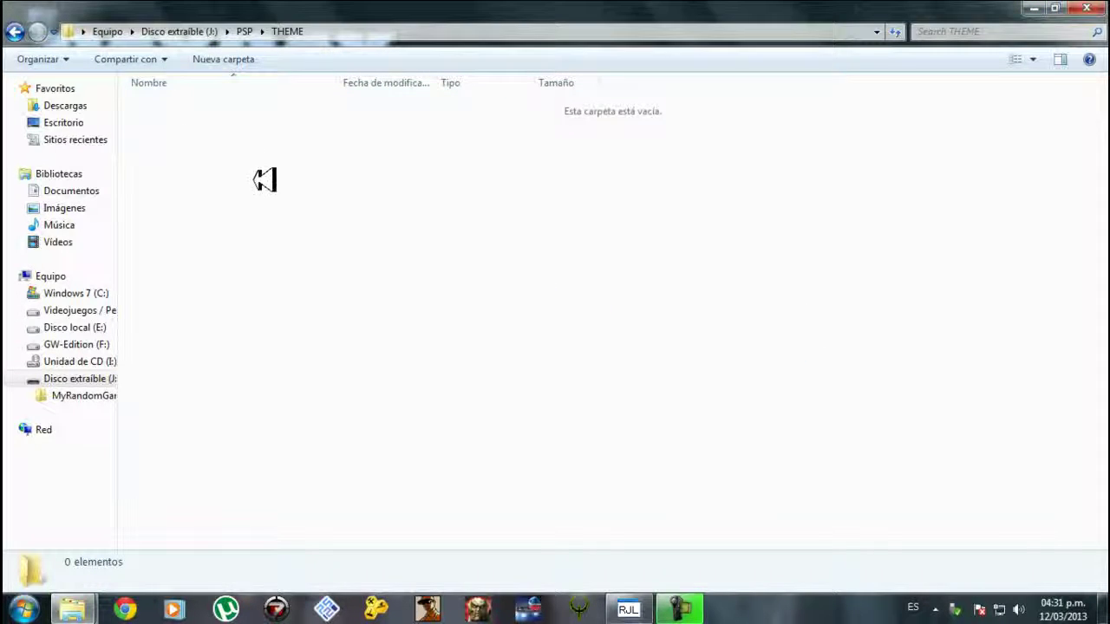
Step: Copy all five PTF files from the Temas By Gamemaster2249 folder on the desktop
{"action": "mouse_move", "coordinate": [87, 607]}
{"action": "left_click", "coordinate": [119, 520]}
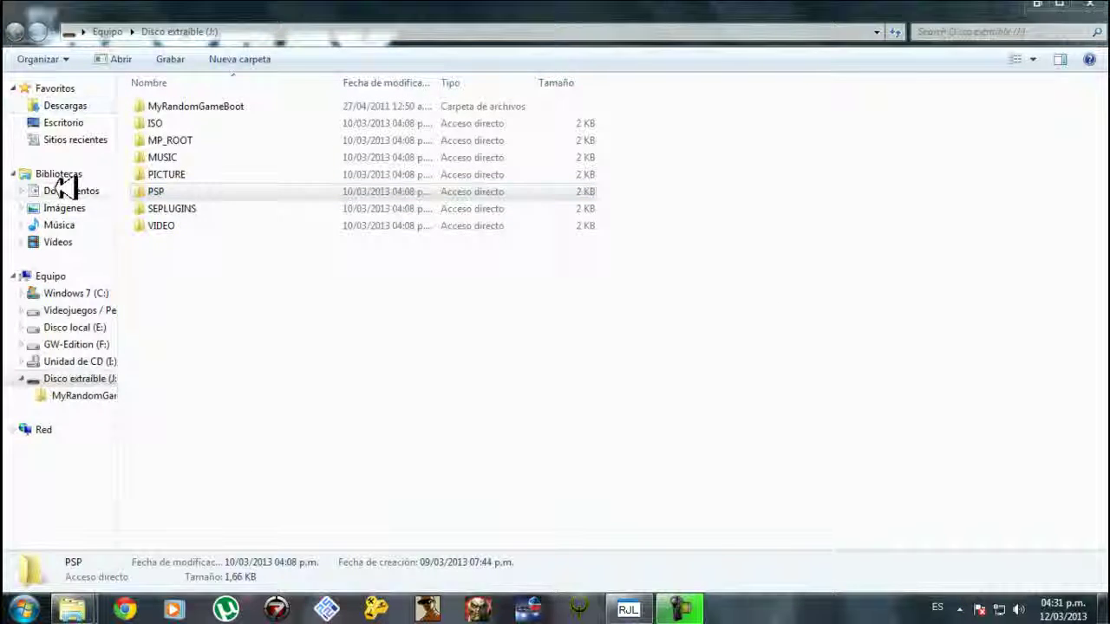
{"action": "key", "text": "super+d"}
{"action": "double_click", "coordinate": [54, 147]}
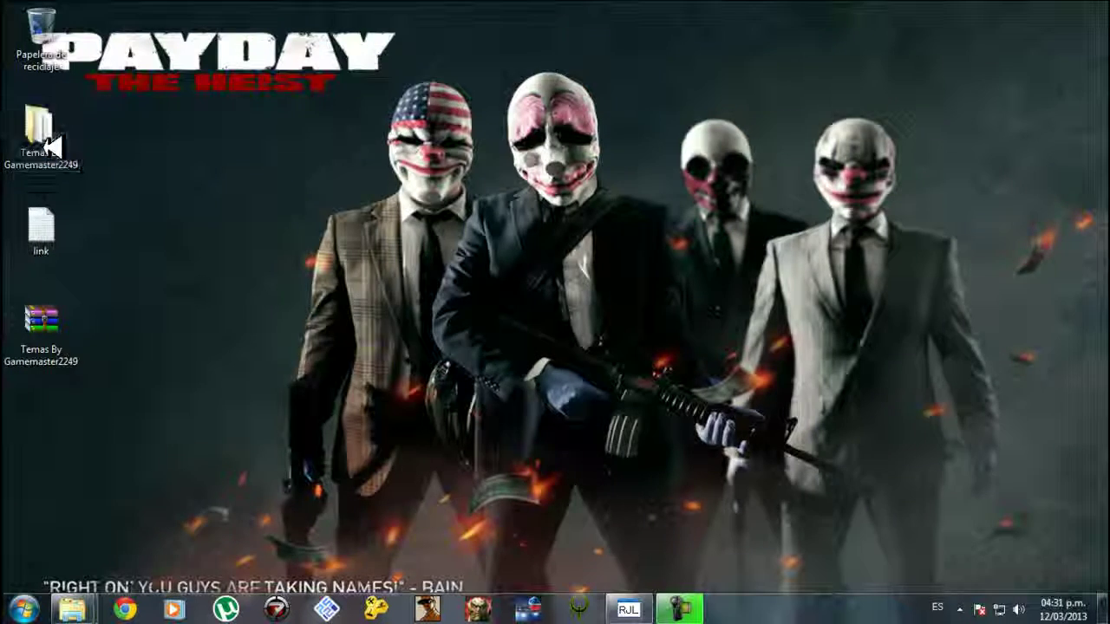
{"action": "left_click_drag", "start_coordinate": [278, 243], "coordinate": [172, 100]}
{"action": "right_click", "coordinate": [170, 104]}
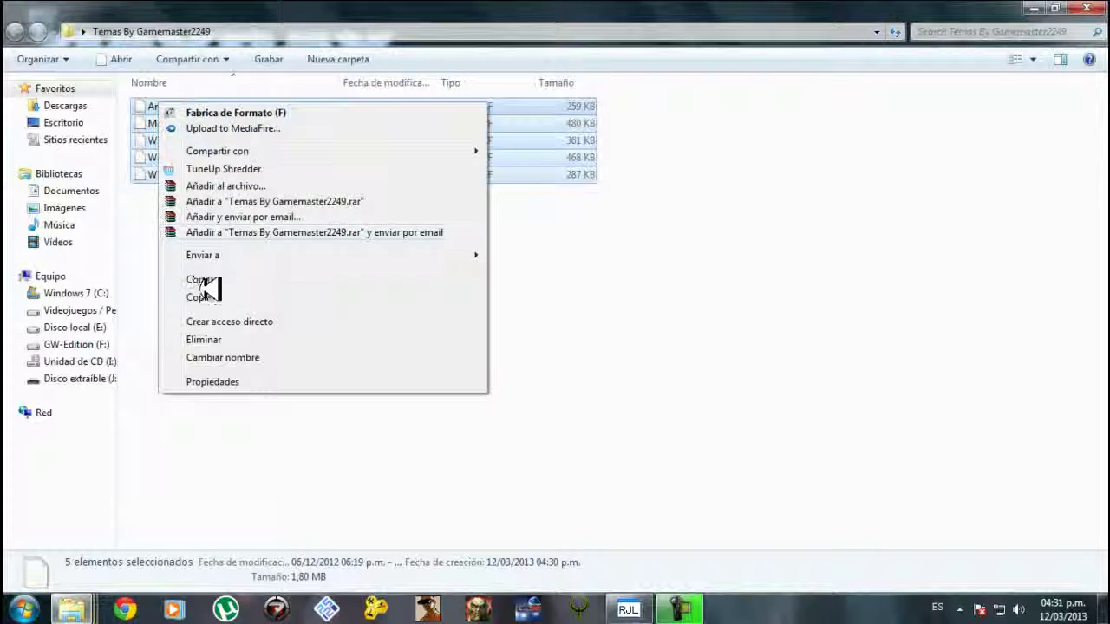
{"action": "left_click", "coordinate": [208, 297]}
Step: Paste the copied PTF files into the THEME folder on the removable disk
{"action": "mouse_move", "coordinate": [83, 607]}
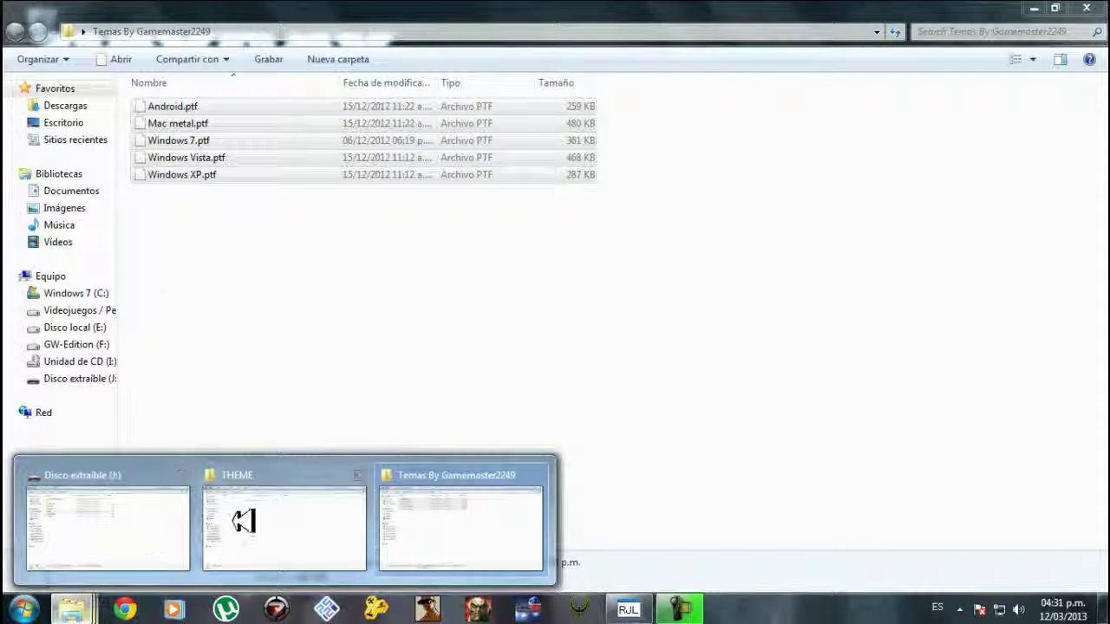
{"action": "left_click", "coordinate": [248, 515]}
{"action": "right_click", "coordinate": [250, 194]}
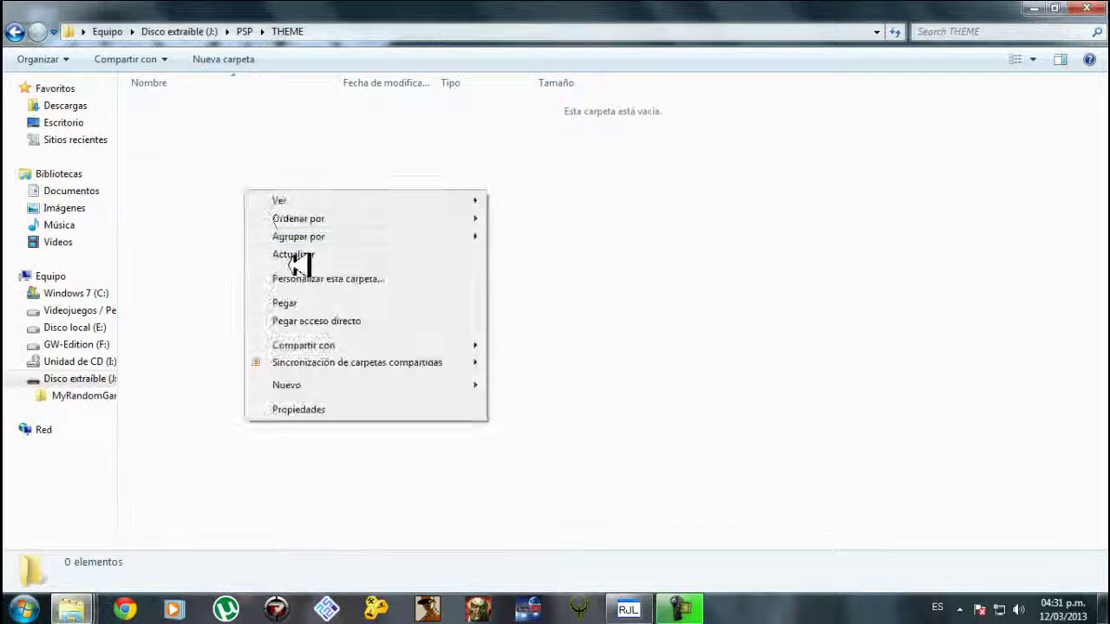
{"action": "left_click", "coordinate": [293, 300]}
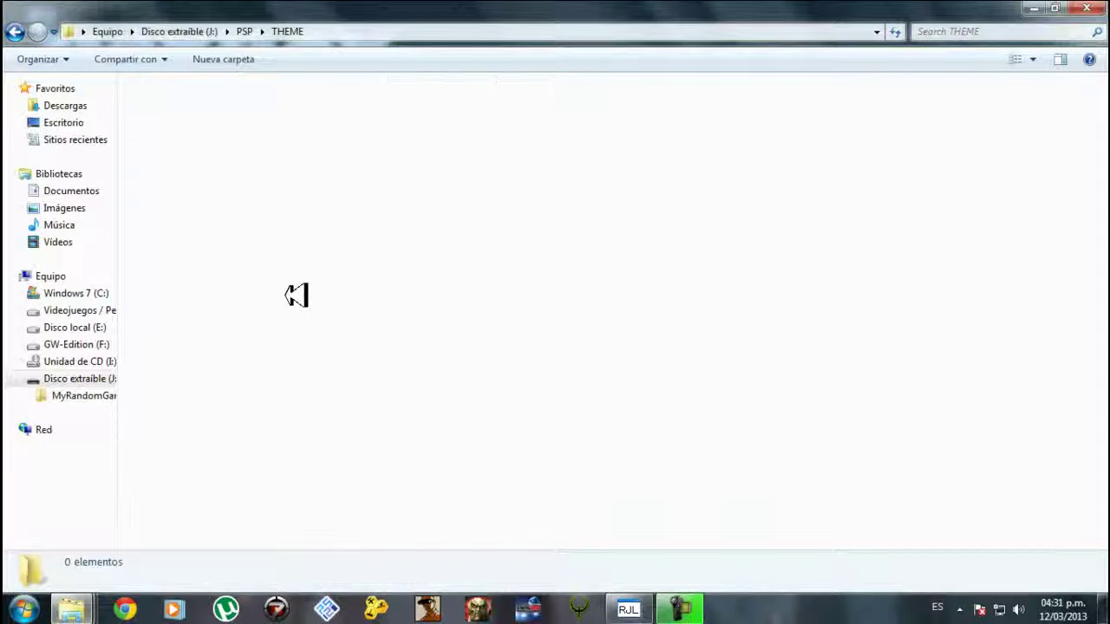
{"action": "left_click", "coordinate": [297, 260]}
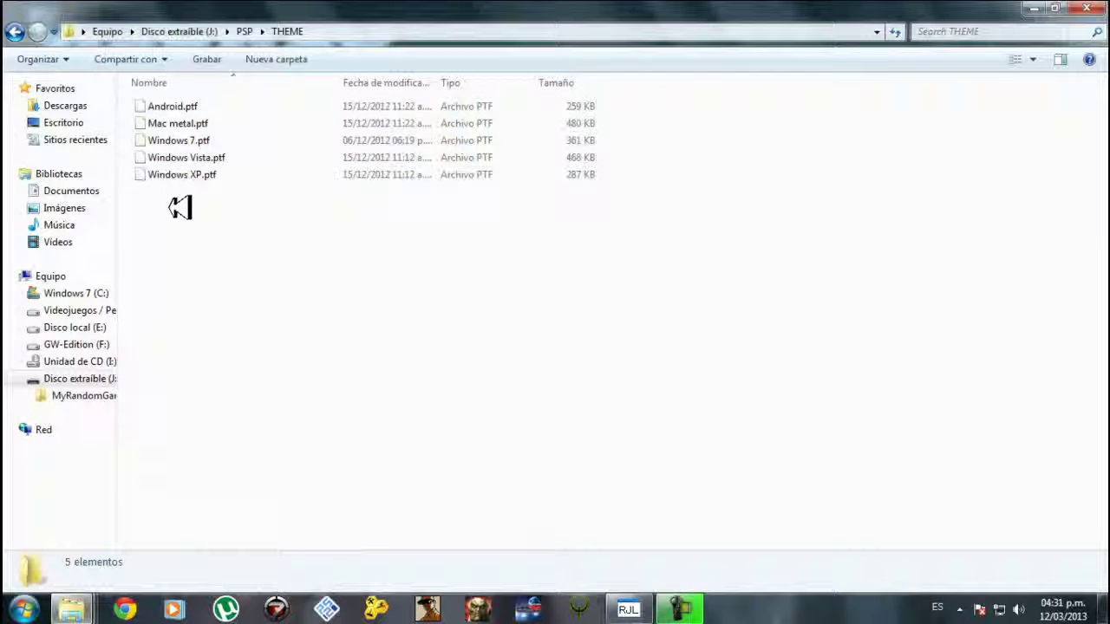
{"action": "left_click_drag", "start_coordinate": [299, 247], "coordinate": [124, 95]}
{"action": "left_click", "coordinate": [471, 304]}
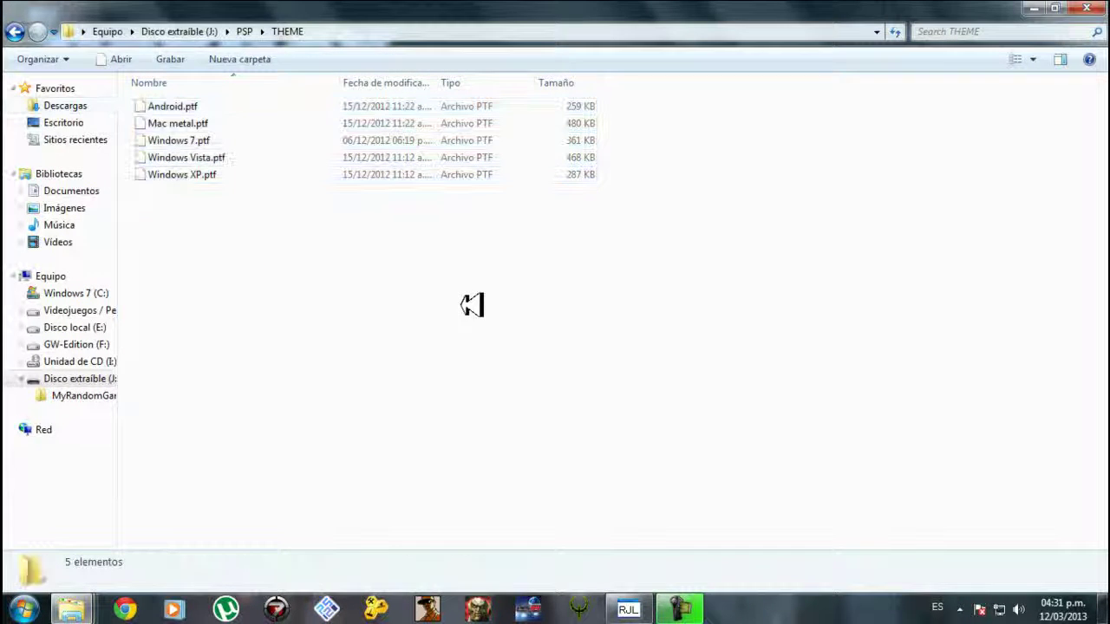
{"action": "left_click_drag", "start_coordinate": [444, 316], "coordinate": [370, 342]}
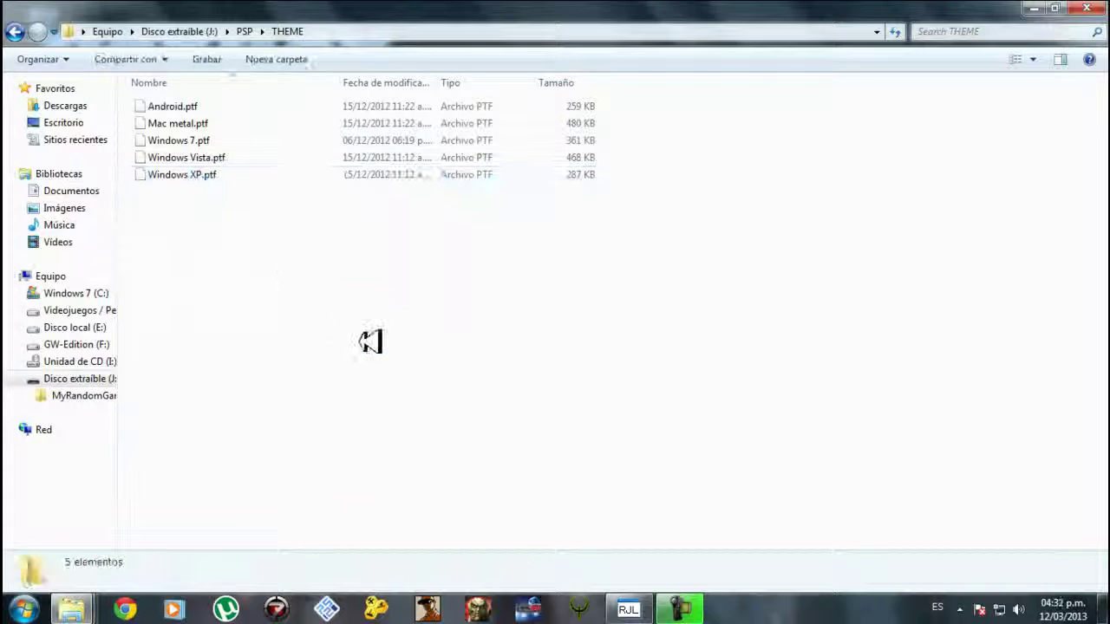
Step: Leave the THEME and PSP folders and close the removable disk window
{"action": "key", "text": "BackSpace"}
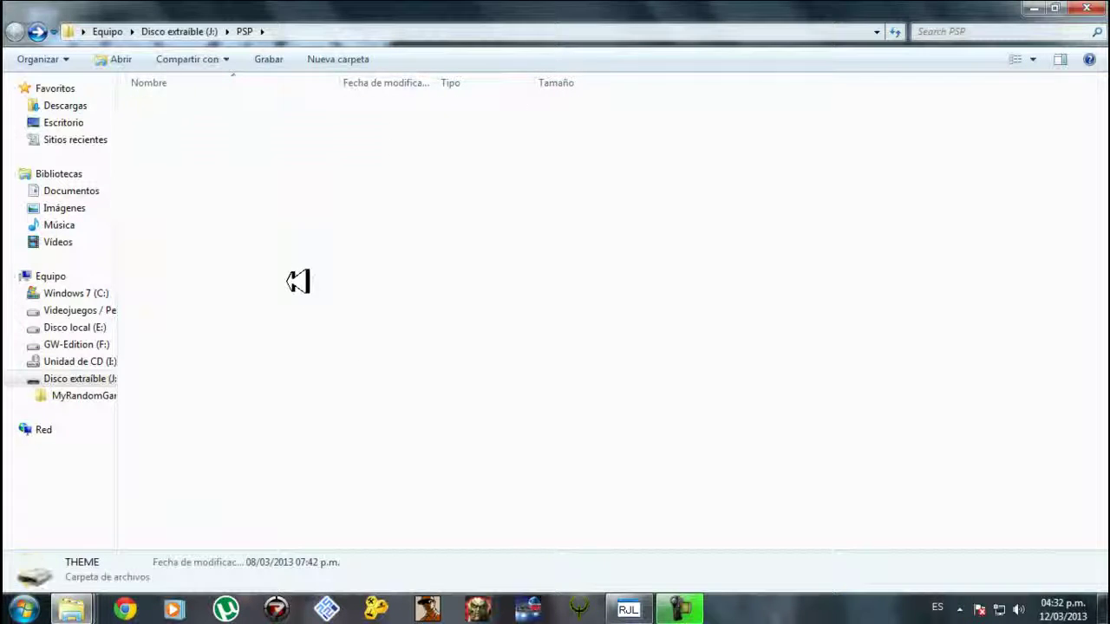
{"action": "key", "text": "BackSpace"}
{"action": "left_click", "coordinate": [1086, 9]}
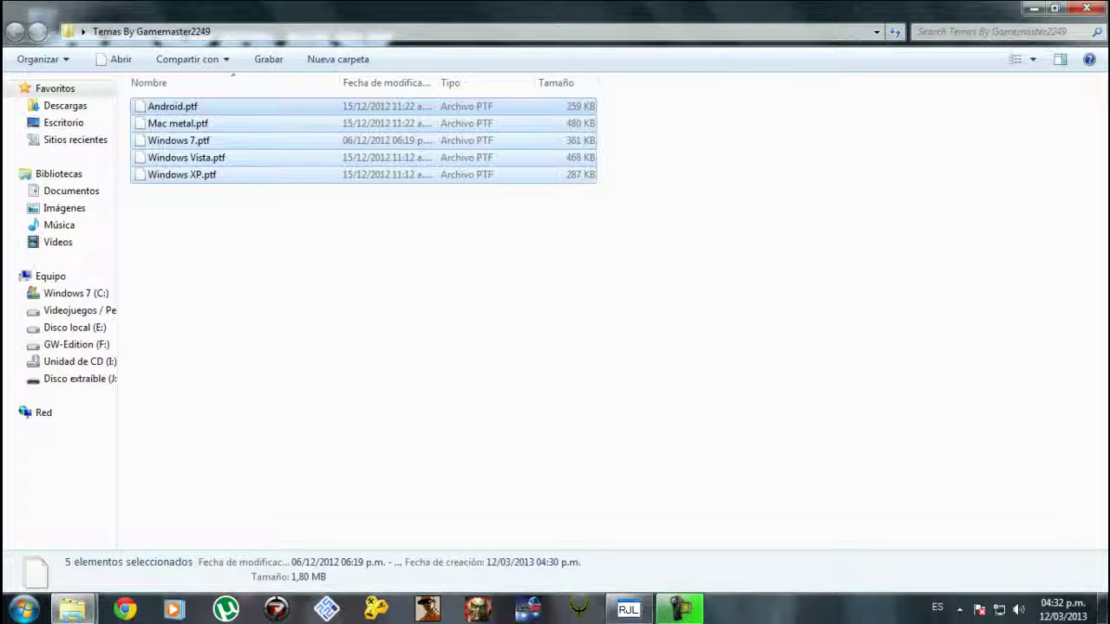
Step: Show the desktop and refresh it
{"action": "key", "text": "super+d"}
{"action": "left_click", "coordinate": [959, 609]}
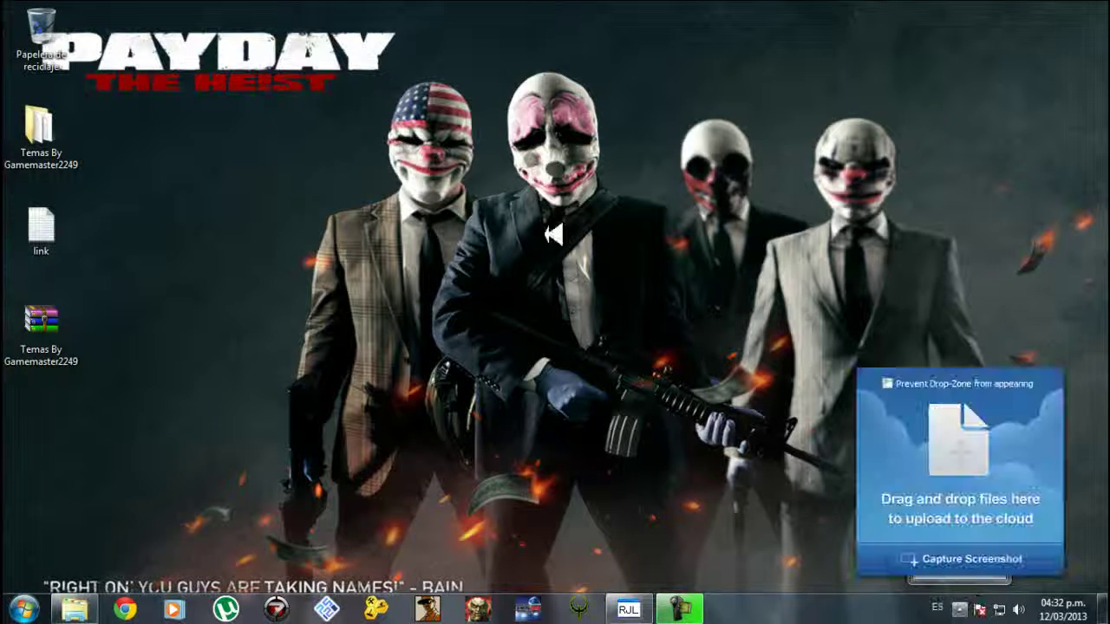
{"action": "right_click", "coordinate": [553, 232]}
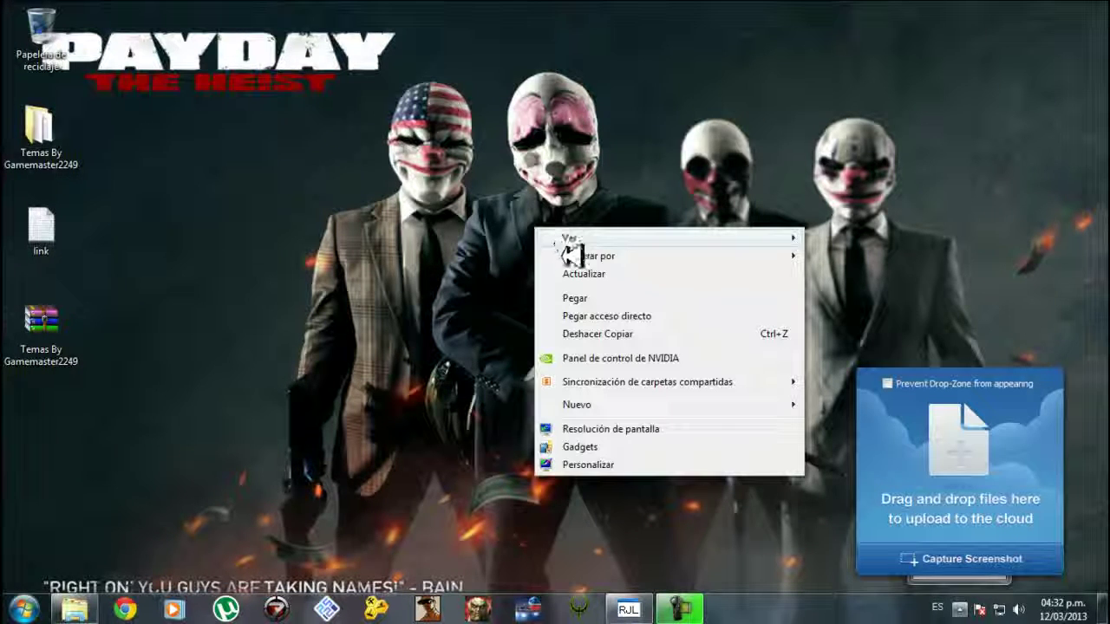
{"action": "left_click", "coordinate": [571, 271]}
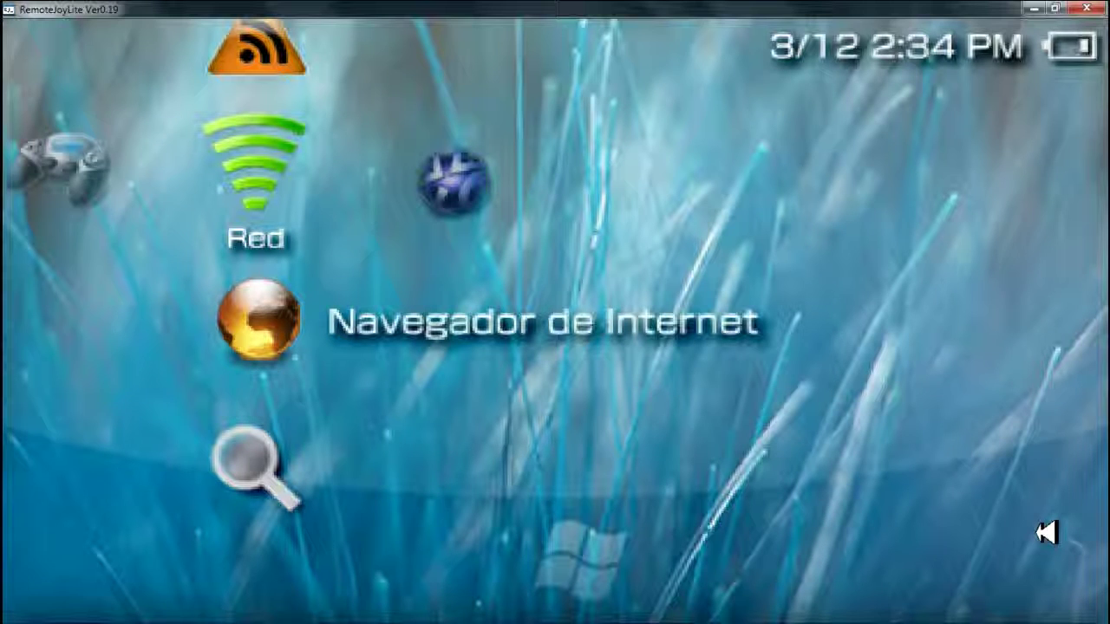
Step: In RemoteJoyLite, move through the PSP main menu from Red to the Ajustes category
{"action": "key", "text": "Left"}
{"action": "key", "text": "Left"}
{"action": "key", "text": "Left"}
{"action": "key", "text": "Left"}
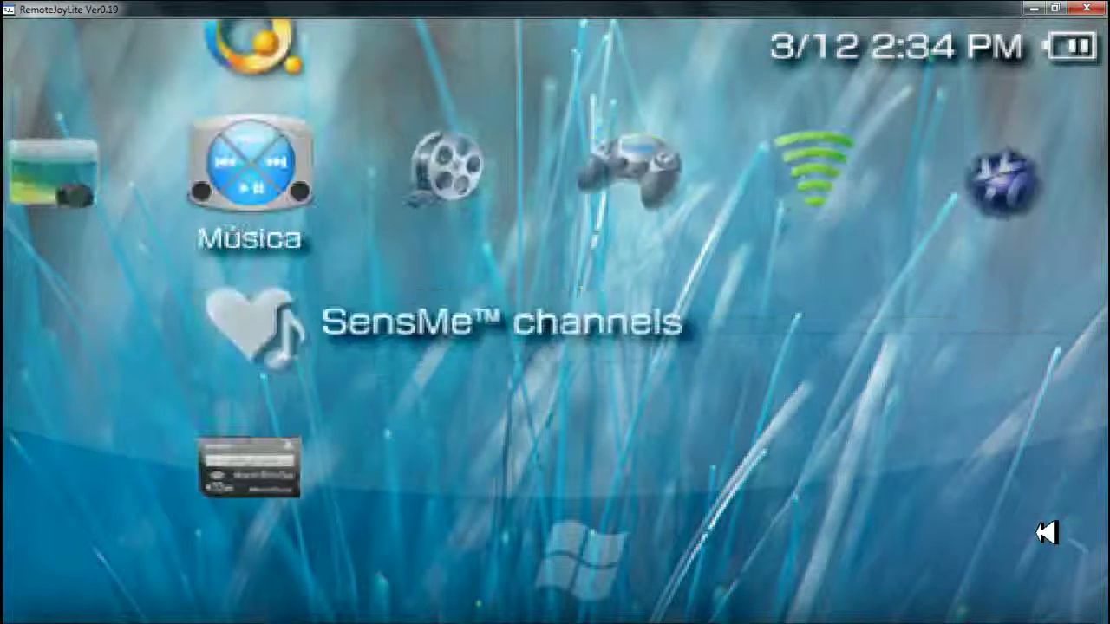
{"action": "key", "text": "Right"}
{"action": "key", "text": "Left"}
{"action": "key", "text": "Left"}
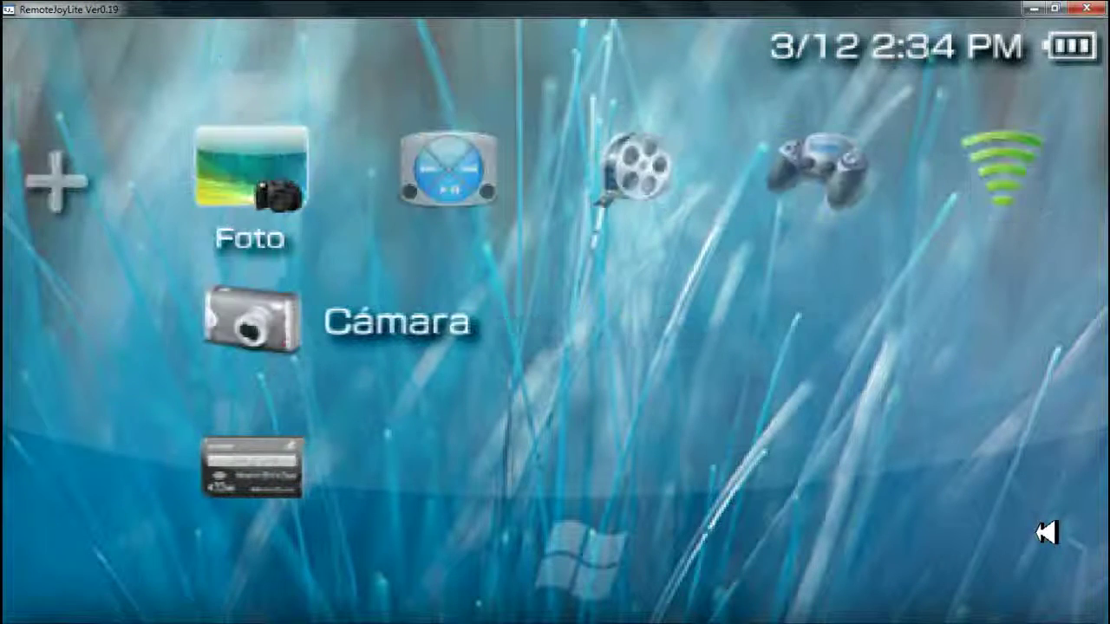
{"action": "key", "text": "Left"}
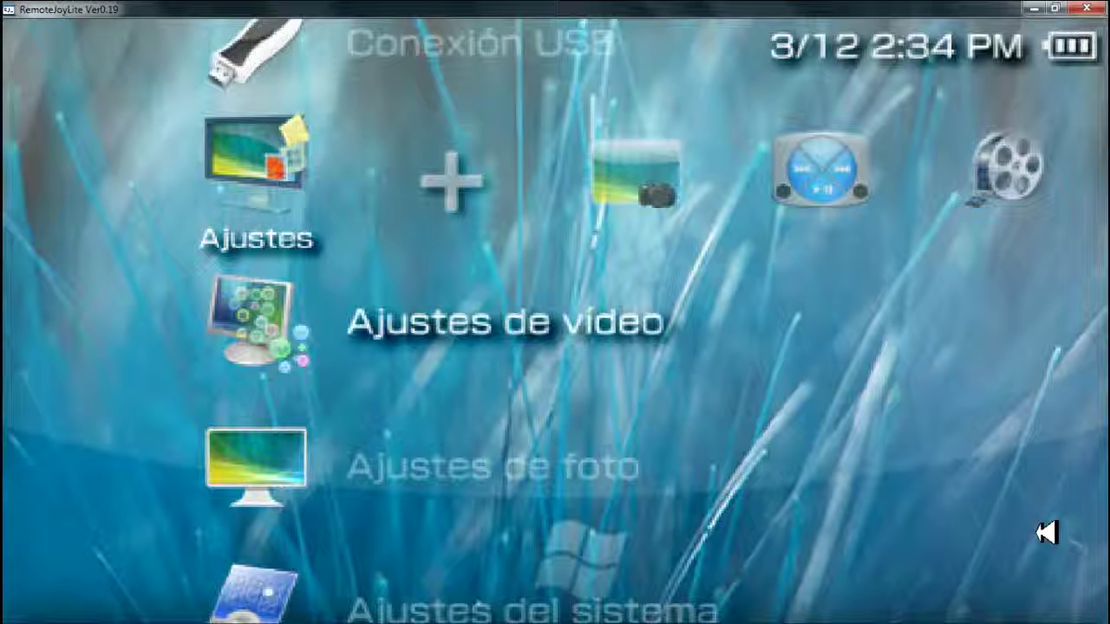
Step: Open Ajustes de tema within the Ajustes category
{"action": "key", "text": "Down"}
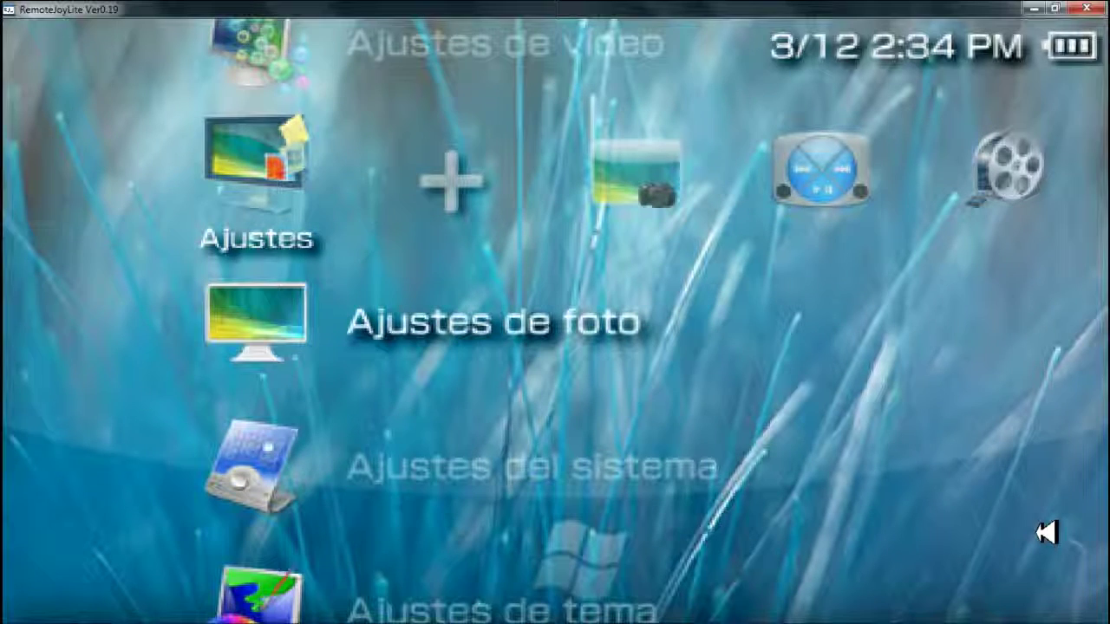
{"action": "key", "text": "Down"}
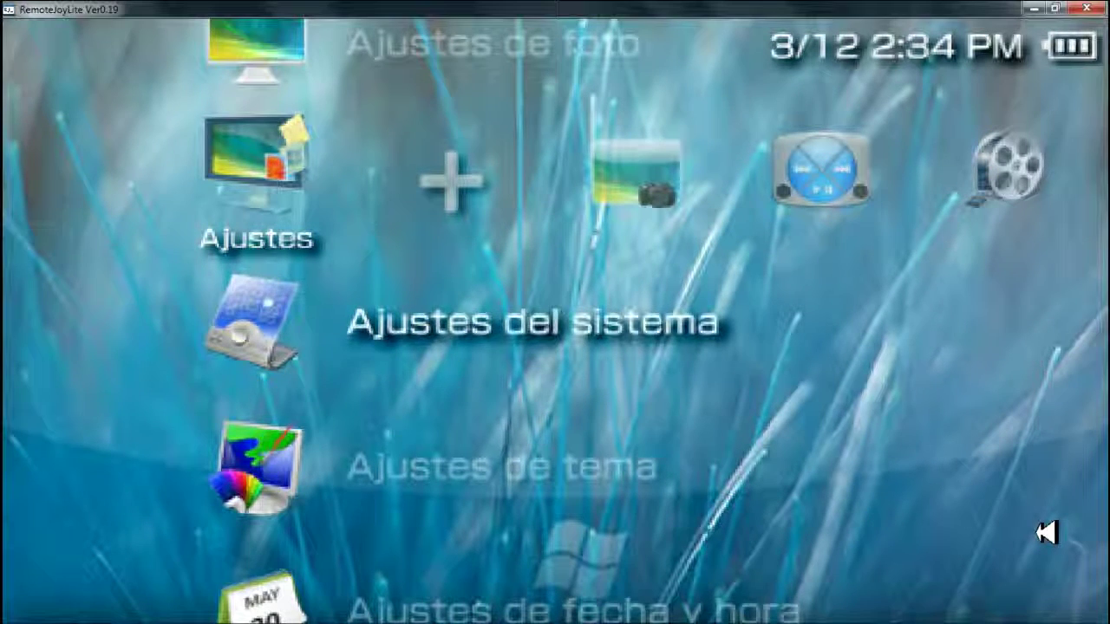
{"action": "key", "text": "Up"}
{"action": "key", "text": "Down"}
{"action": "key", "text": "Down"}
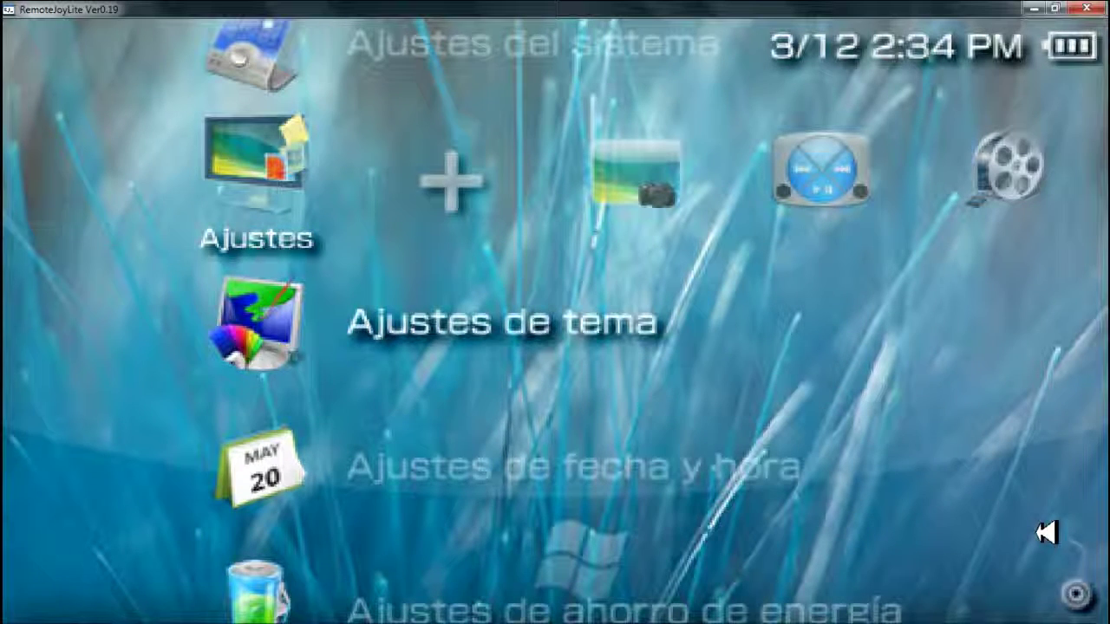
{"action": "key", "text": "Return"}
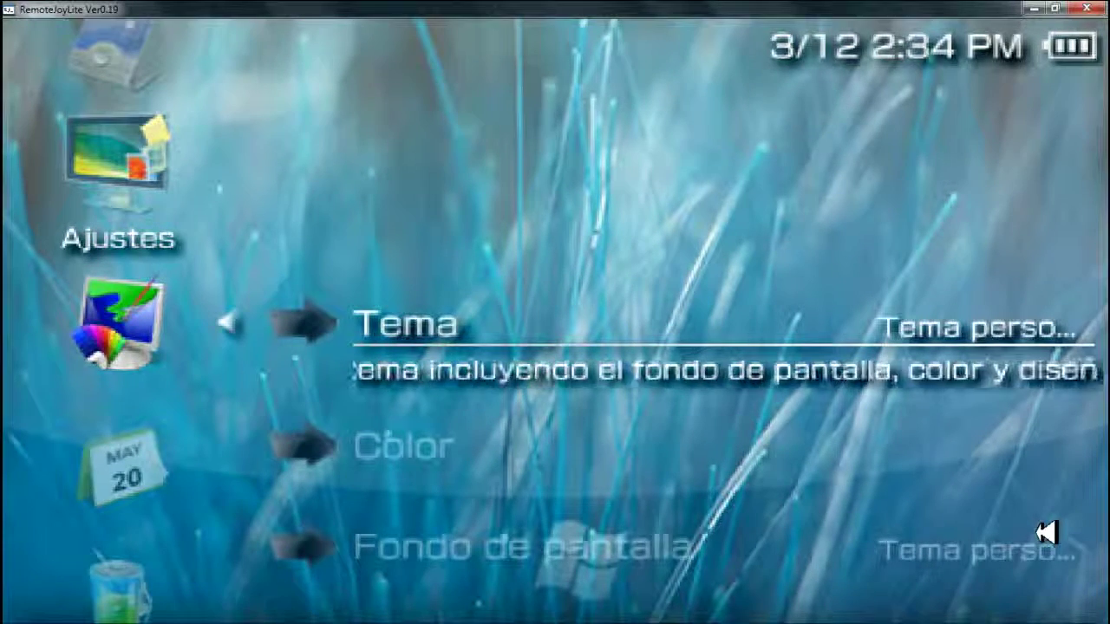
Step: Open the Tema options and apply the Clásico theme
{"action": "key", "text": "Return"}
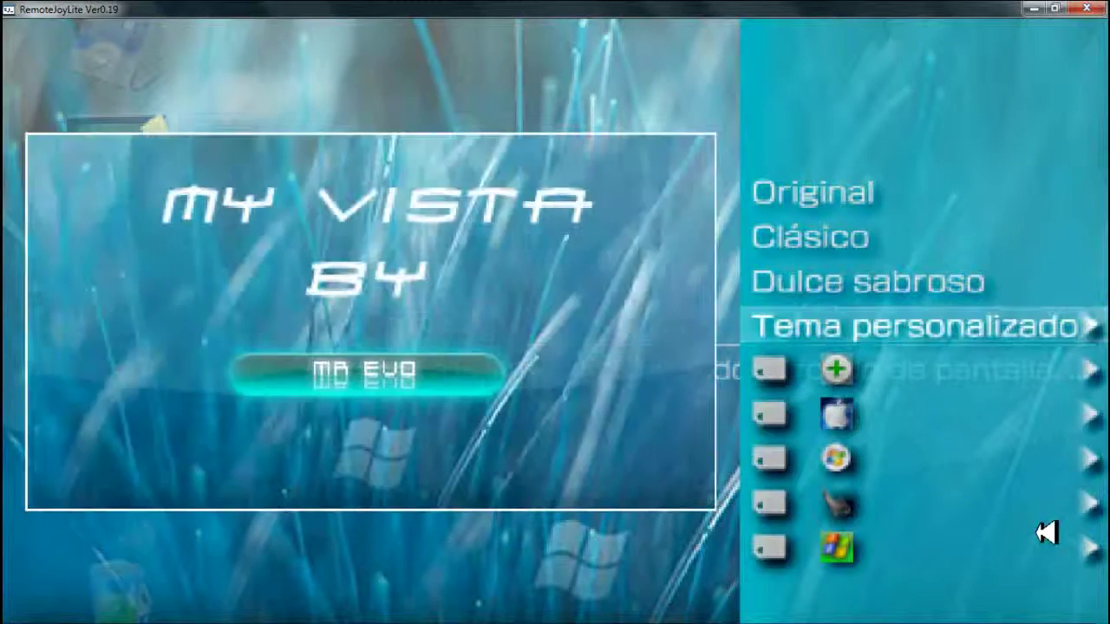
{"action": "key", "text": "Up"}
{"action": "key", "text": "Up"}
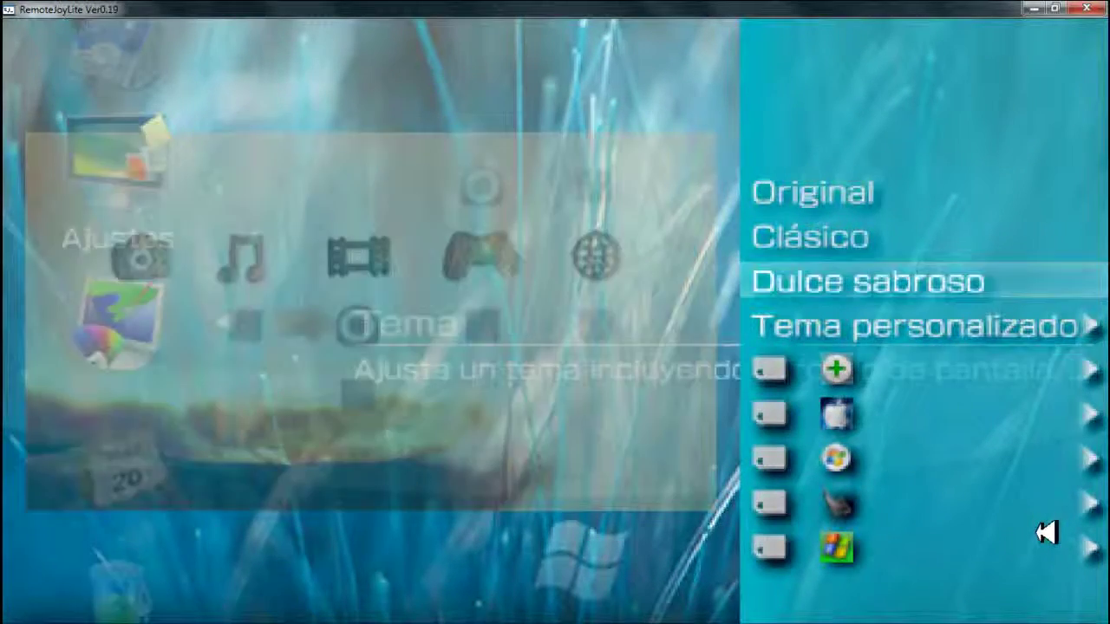
{"action": "key", "text": "Up"}
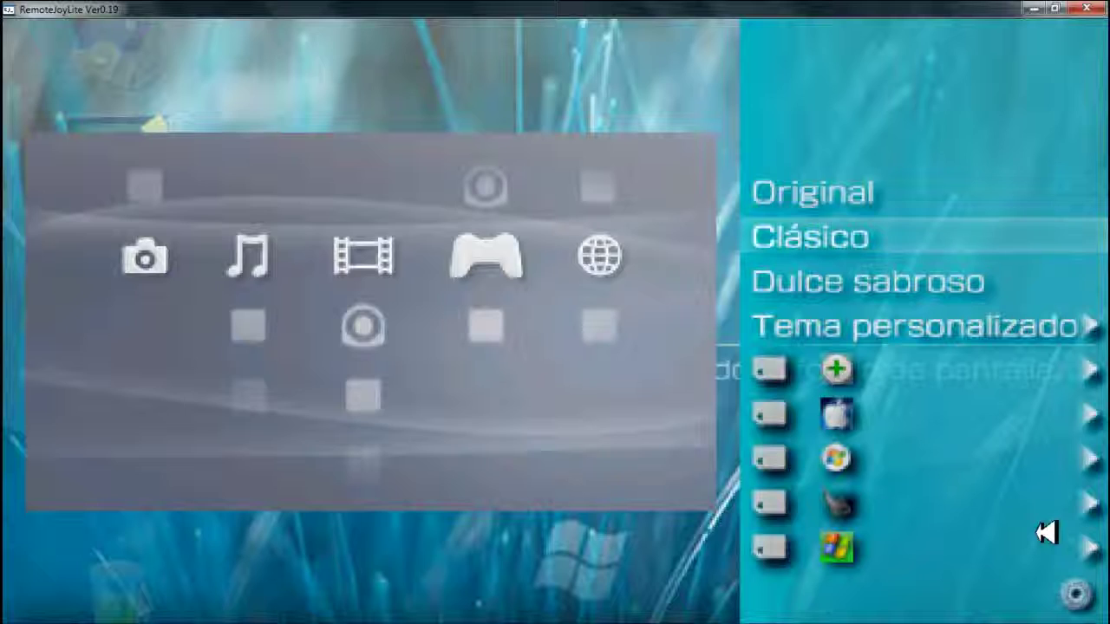
{"action": "key", "text": "Return"}
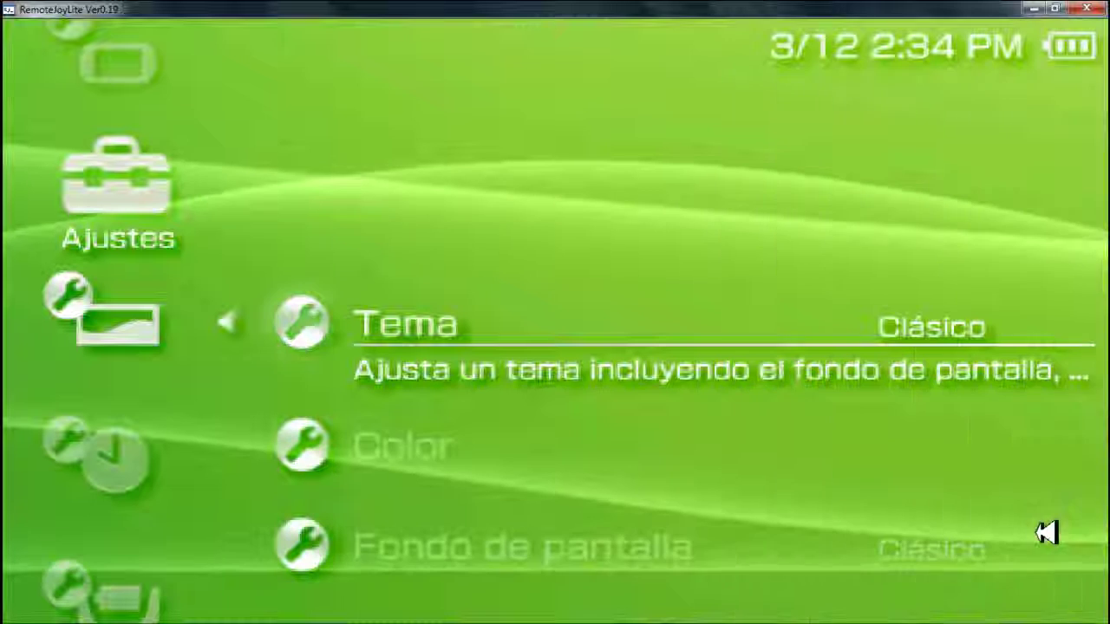
Step: Open the Color setting, browse its swatches and apply the dark-to-light blue one
{"action": "key", "text": "Down"}
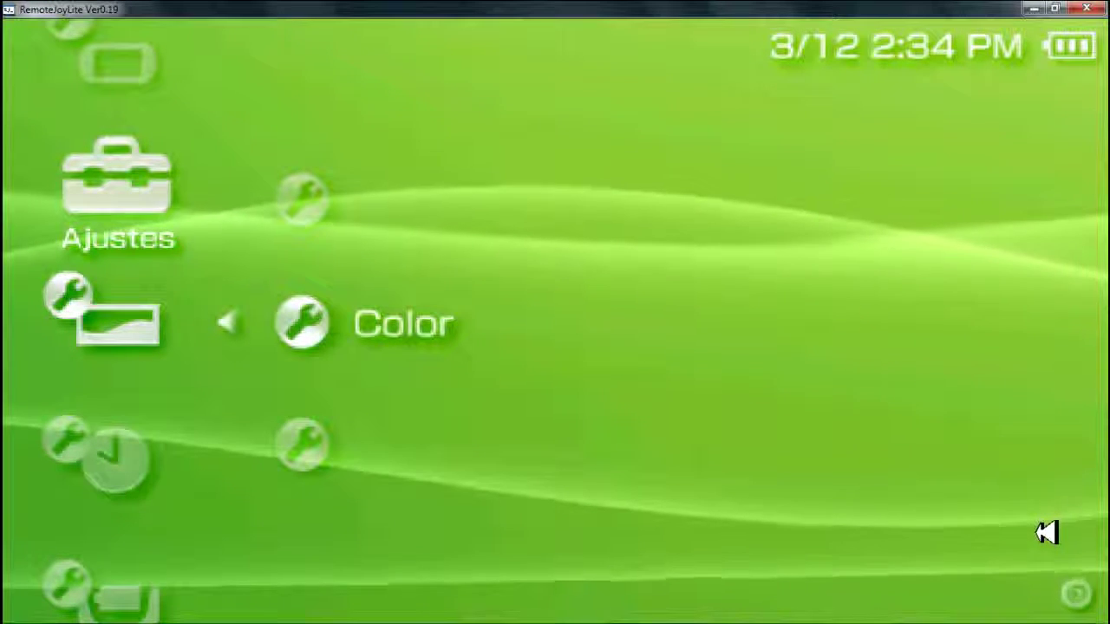
{"action": "key", "text": "Return"}
{"action": "key", "text": "Down"}
{"action": "key", "text": "Down"}
{"action": "key", "text": "Down"}
{"action": "key", "text": "Down"}
{"action": "key", "text": "Down"}
{"action": "key", "text": "Down"}
{"action": "key", "text": "Down"}
{"action": "key", "text": "Down"}
{"action": "key", "text": "Down"}
{"action": "key", "text": "Down"}
{"action": "key", "text": "Down"}
{"action": "key", "text": "Down"}
{"action": "key", "text": "Down"}
{"action": "key", "text": "Down"}
{"action": "key", "text": "Down"}
{"action": "key", "text": "Down"}
{"action": "key", "text": "Down"}
{"action": "key", "text": "Down"}
{"action": "key", "text": "Down"}
{"action": "key", "text": "Down"}
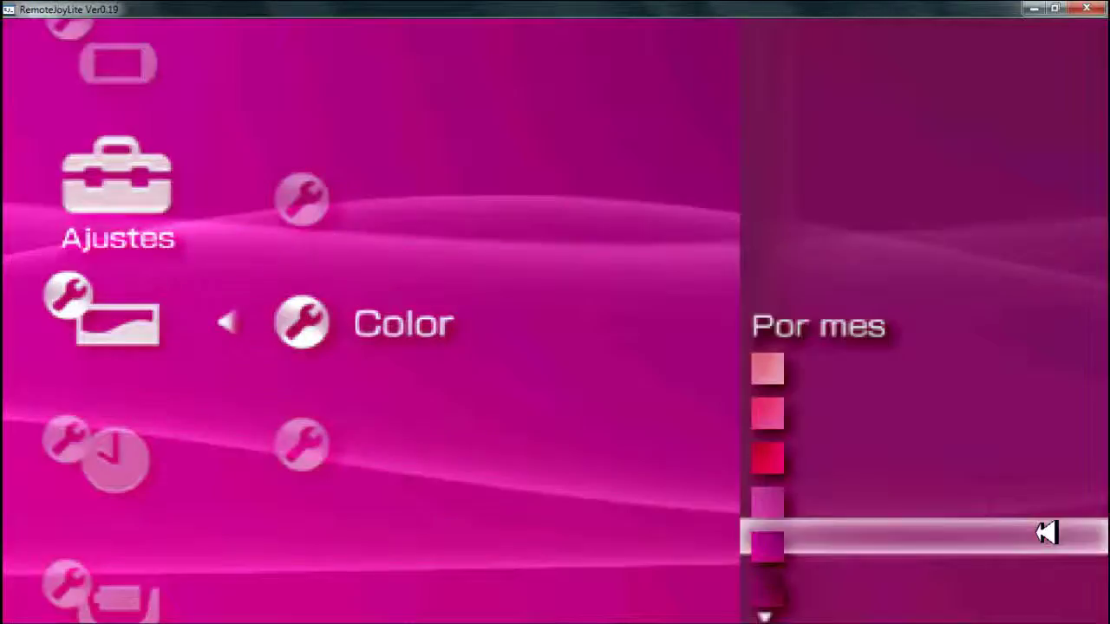
{"action": "key", "text": "Down"}
{"action": "key", "text": "Down"}
{"action": "key", "text": "Down"}
{"action": "key", "text": "Down"}
{"action": "key", "text": "Down"}
{"action": "key", "text": "Down"}
{"action": "key", "text": "Down"}
{"action": "key", "text": "Down"}
{"action": "key", "text": "Down"}
{"action": "key", "text": "Down"}
{"action": "key", "text": "Down"}
{"action": "key", "text": "Down"}
{"action": "key", "text": "Down"}
{"action": "key", "text": "Down"}
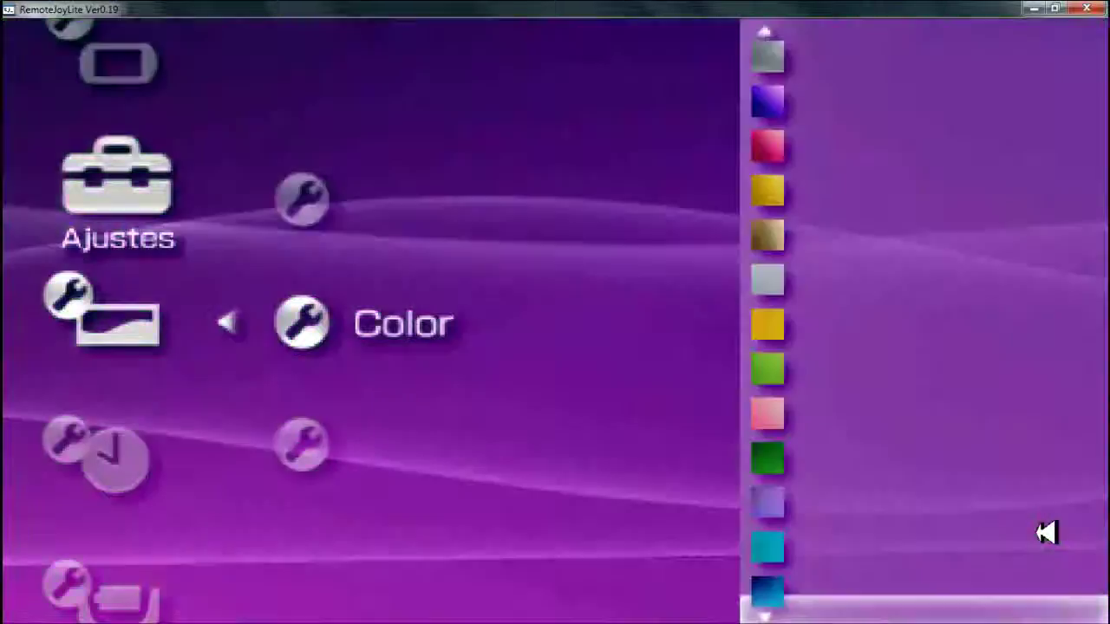
{"action": "key", "text": "Up"}
{"action": "key", "text": "Up"}
{"action": "key", "text": "Up"}
{"action": "key", "text": "Up"}
{"action": "key", "text": "Return"}
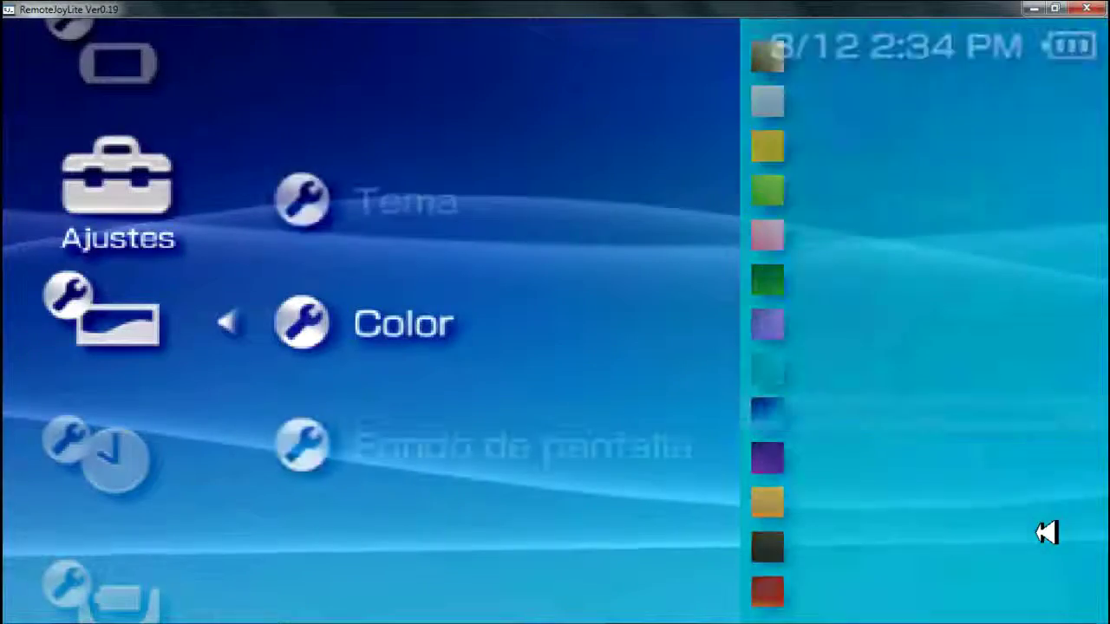
Step: Leave the theme settings and browse the main menu categories to view the Clásico theme in blue
{"action": "key", "text": "Up"}
{"action": "key", "text": "Left"}
{"action": "key", "text": "Right"}
{"action": "key", "text": "Right"}
{"action": "key", "text": "Right"}
{"action": "key", "text": "Right"}
{"action": "key", "text": "Right"}
{"action": "key", "text": "Right"}
{"action": "key", "text": "Right"}
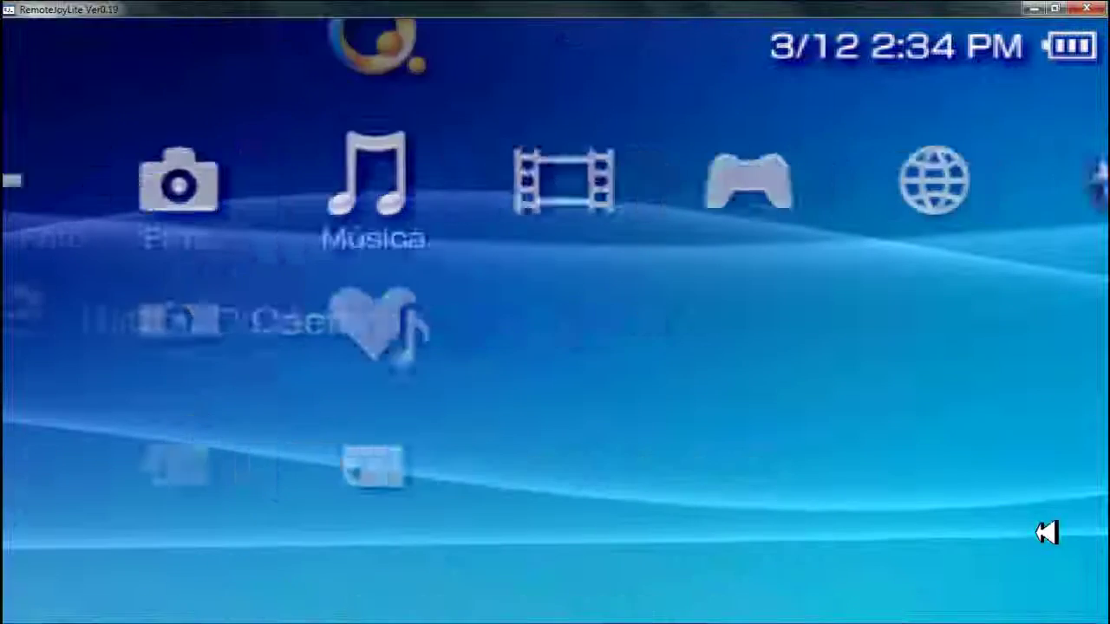
Step: Return to the Ajustes category and reopen Ajustes de tema
{"action": "key", "text": "Left"}
{"action": "key", "text": "Left"}
{"action": "key", "text": "Left"}
{"action": "key", "text": "Left"}
{"action": "key", "text": "Left"}
{"action": "key", "text": "Left"}
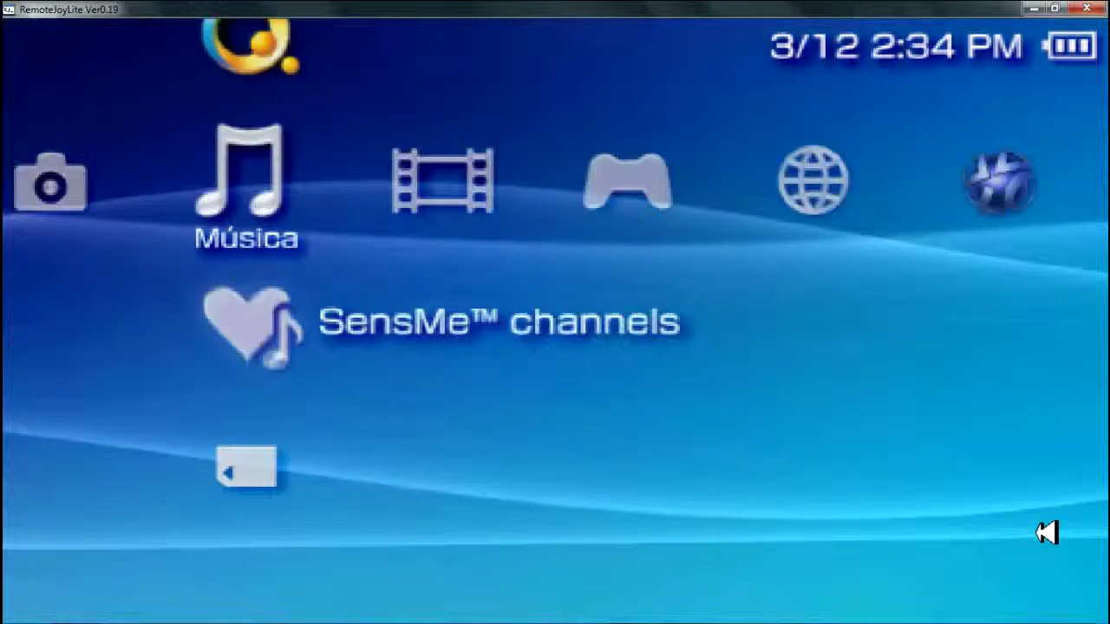
{"action": "key", "text": "Down"}
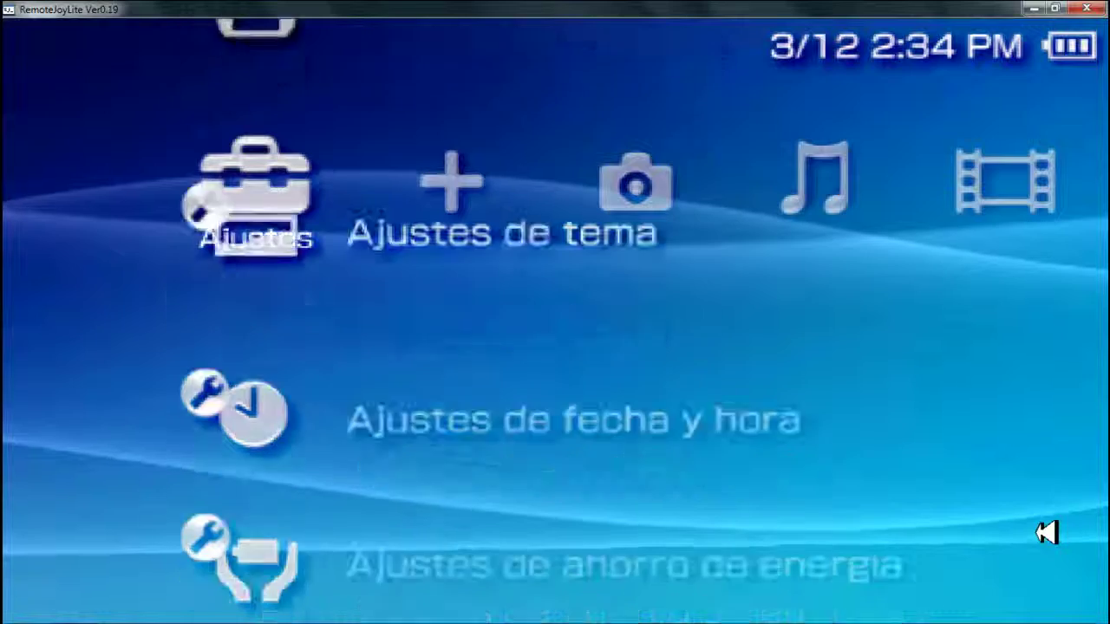
{"action": "key", "text": "Up"}
{"action": "key", "text": "Return"}
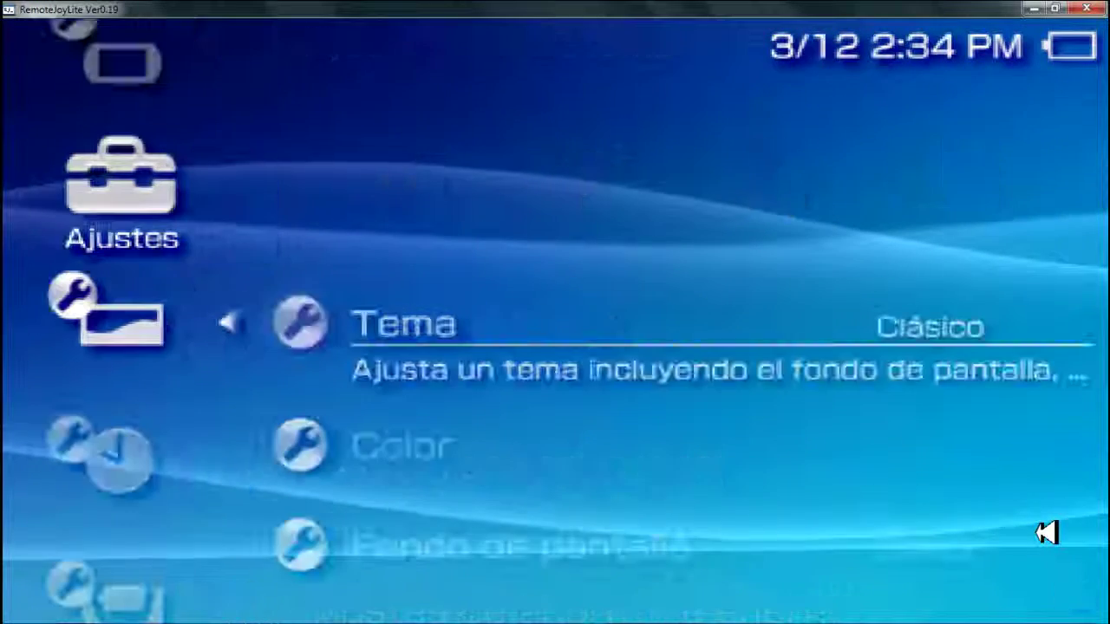
Step: Open the Tema options and preview the custom themes stored on the memory stick, through to the Windows XP one
{"action": "key", "text": "Return"}
{"action": "key", "text": "Down"}
{"action": "key", "text": "Down"}
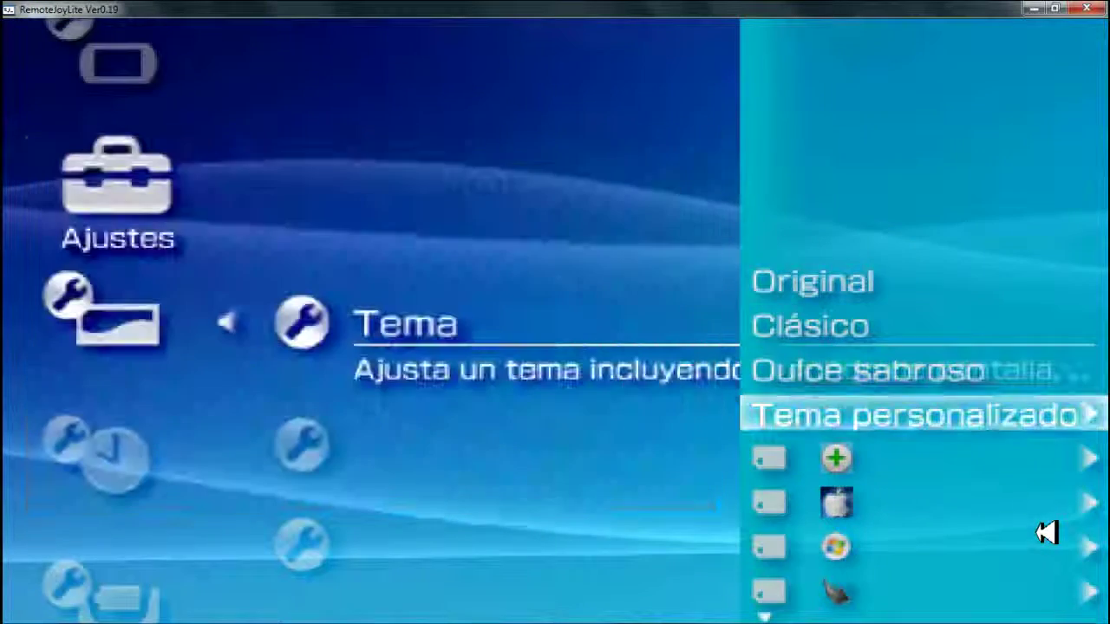
{"action": "key", "text": "Down"}
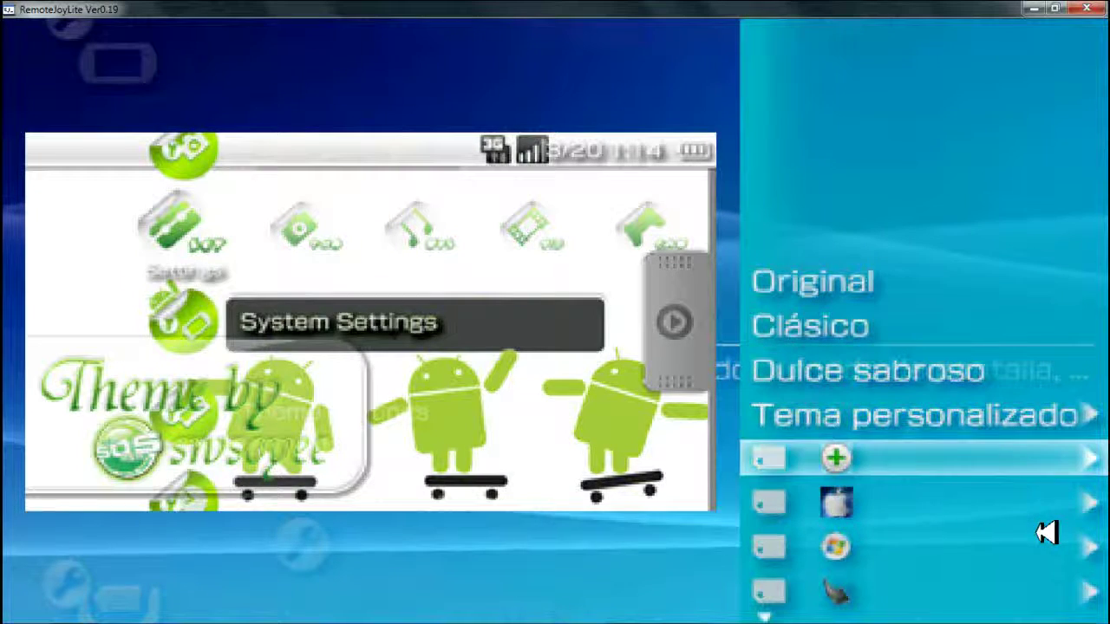
{"action": "key", "text": "Down"}
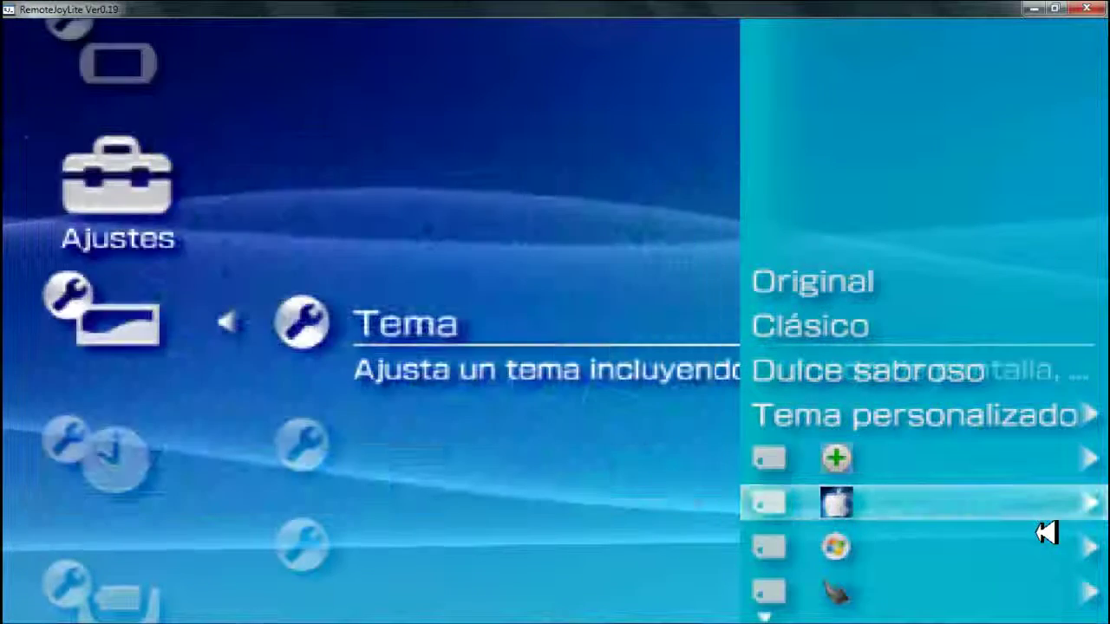
{"action": "key", "text": "Down"}
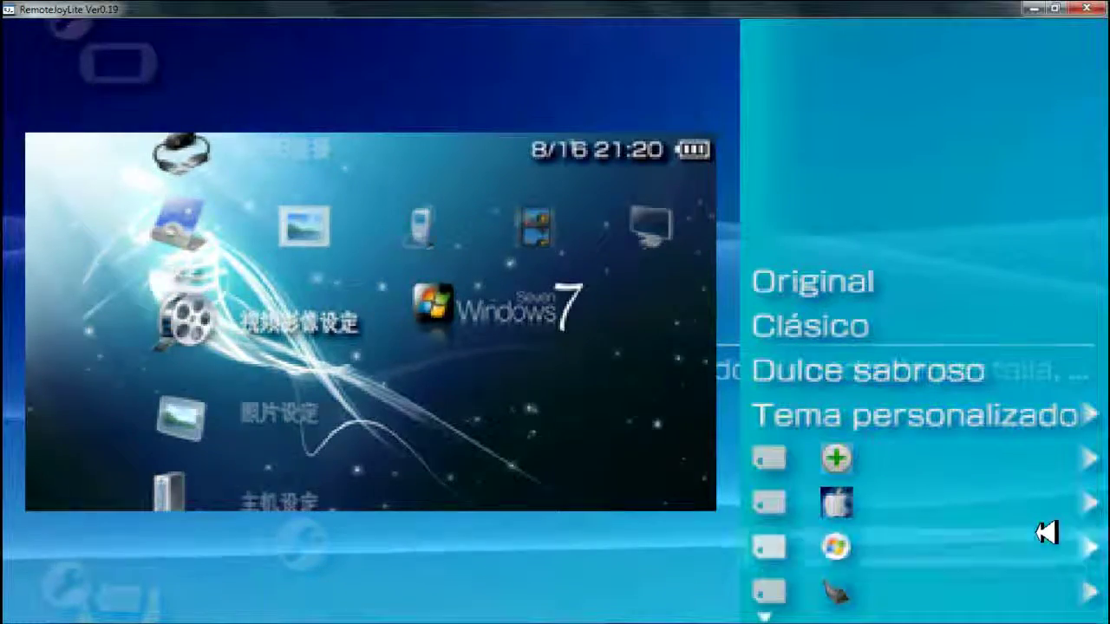
{"action": "key", "text": "Down"}
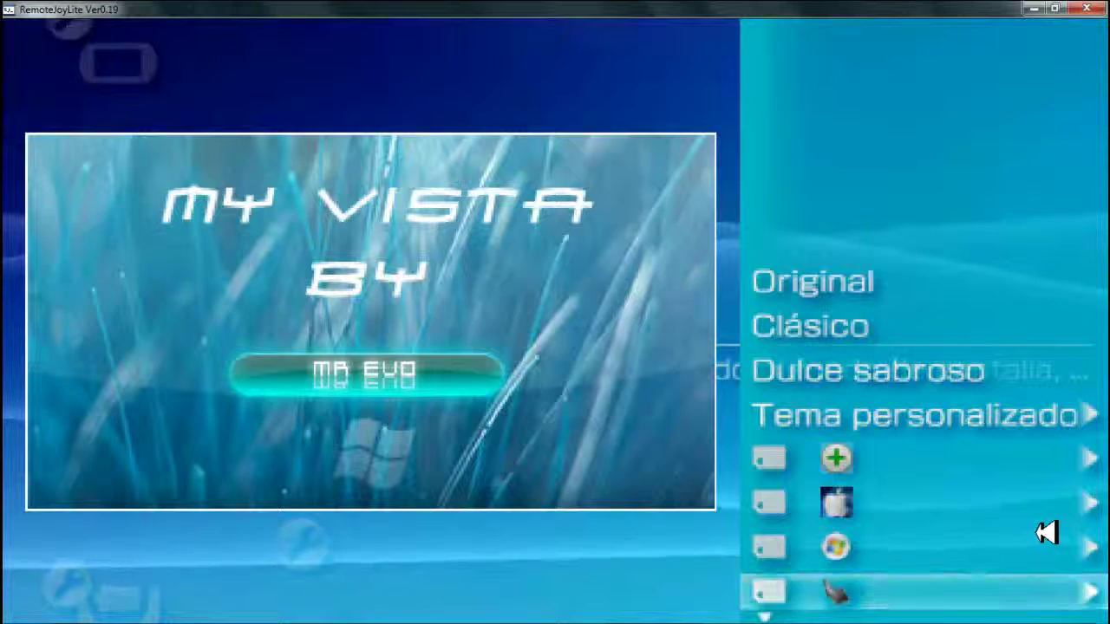
{"action": "key", "text": "Down"}
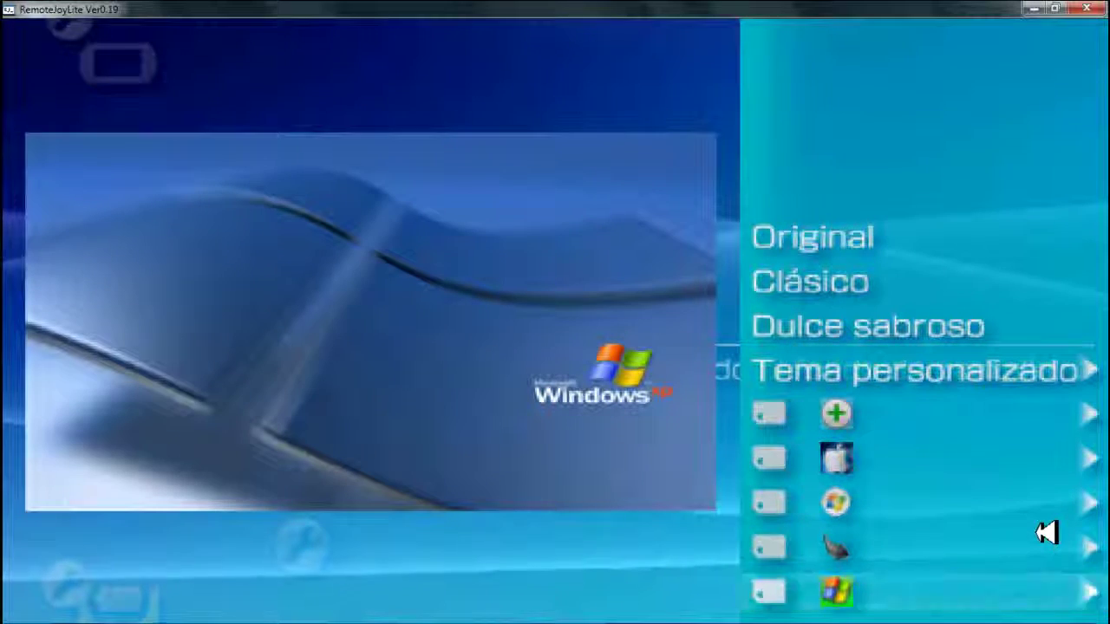
Step: Apply the green Android custom theme and agree to overwrite the saved custom theme
{"action": "key", "text": "Up"}
{"action": "key", "text": "Up"}
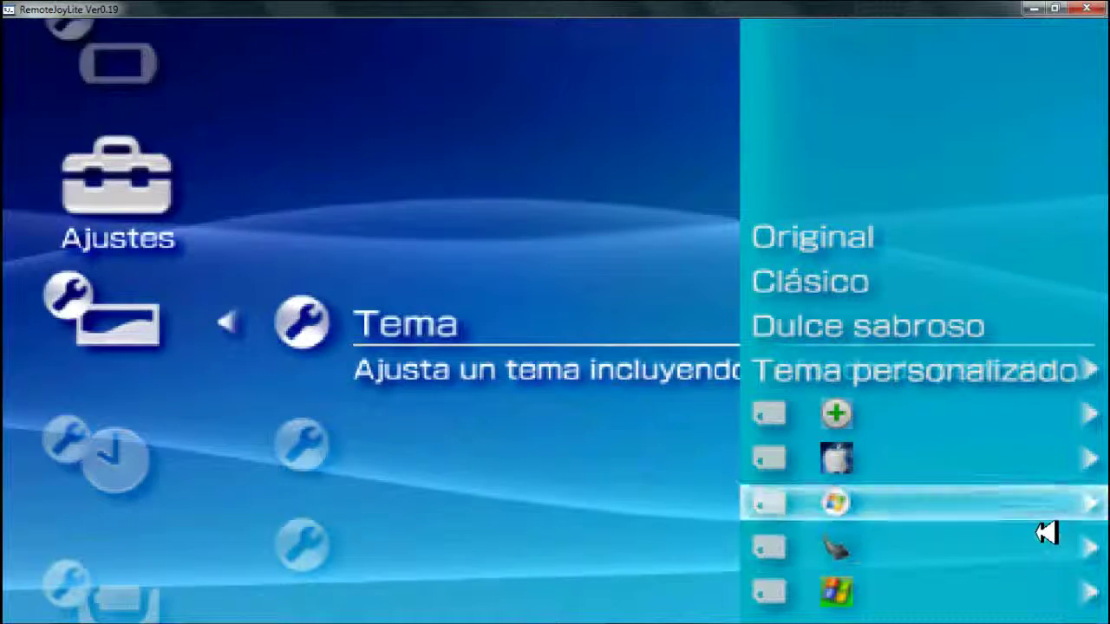
{"action": "key", "text": "Up"}
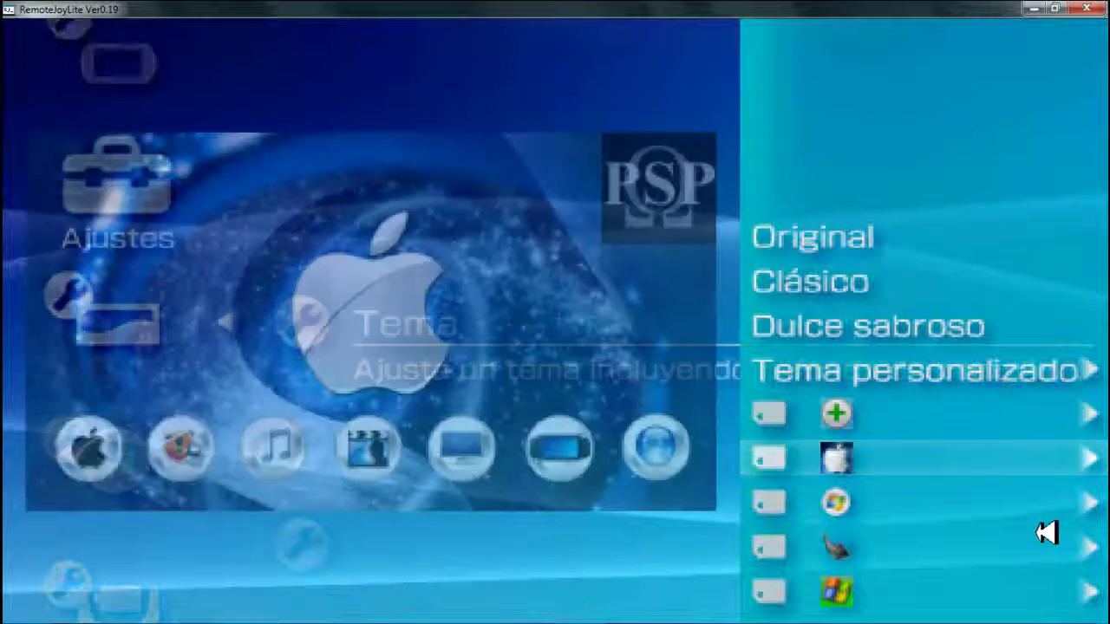
{"action": "key", "text": "Up"}
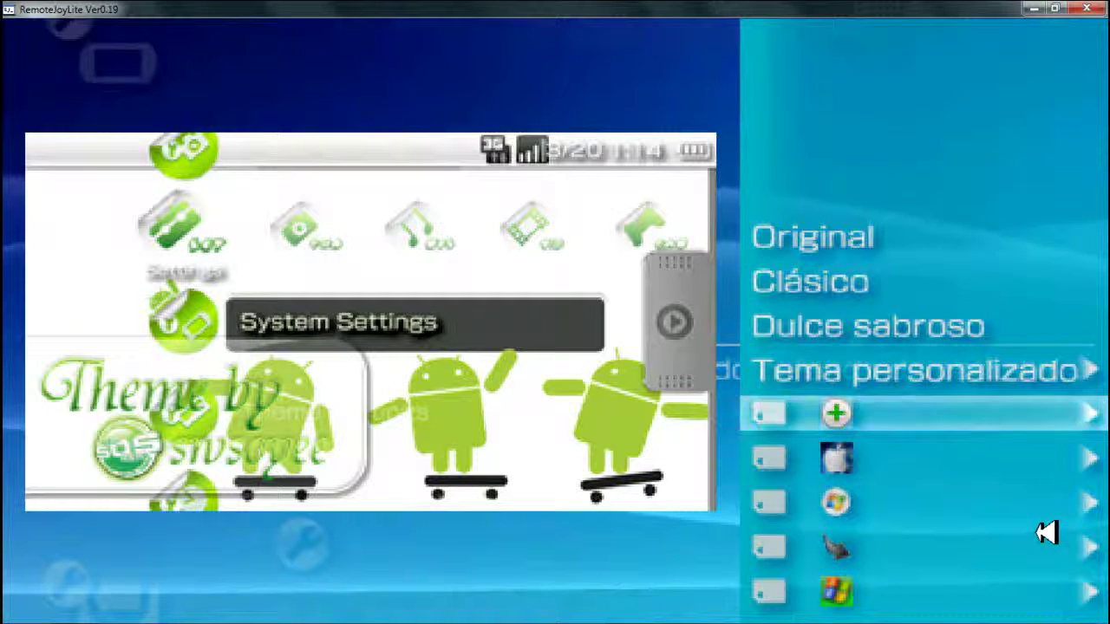
{"action": "key", "text": "Right"}
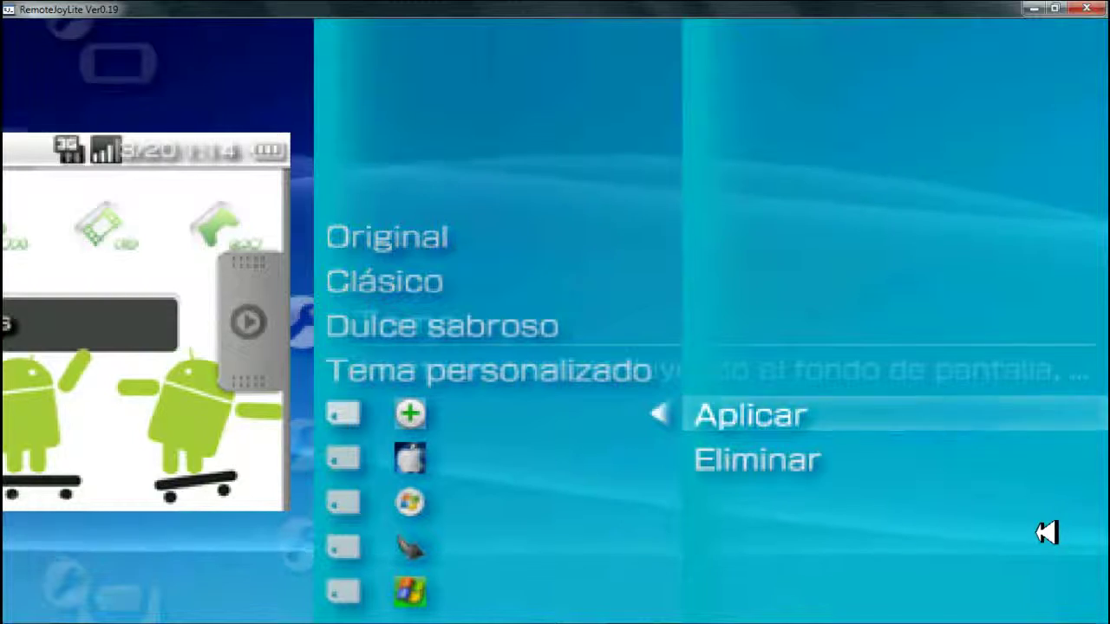
{"action": "key", "text": "Return"}
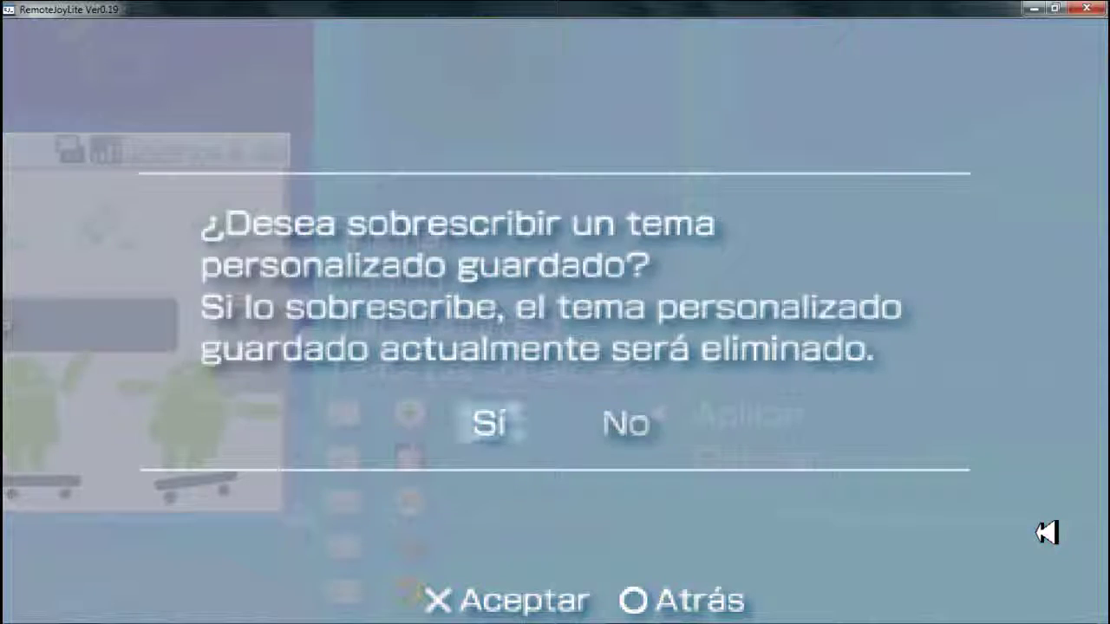
{"action": "key", "text": "Return"}
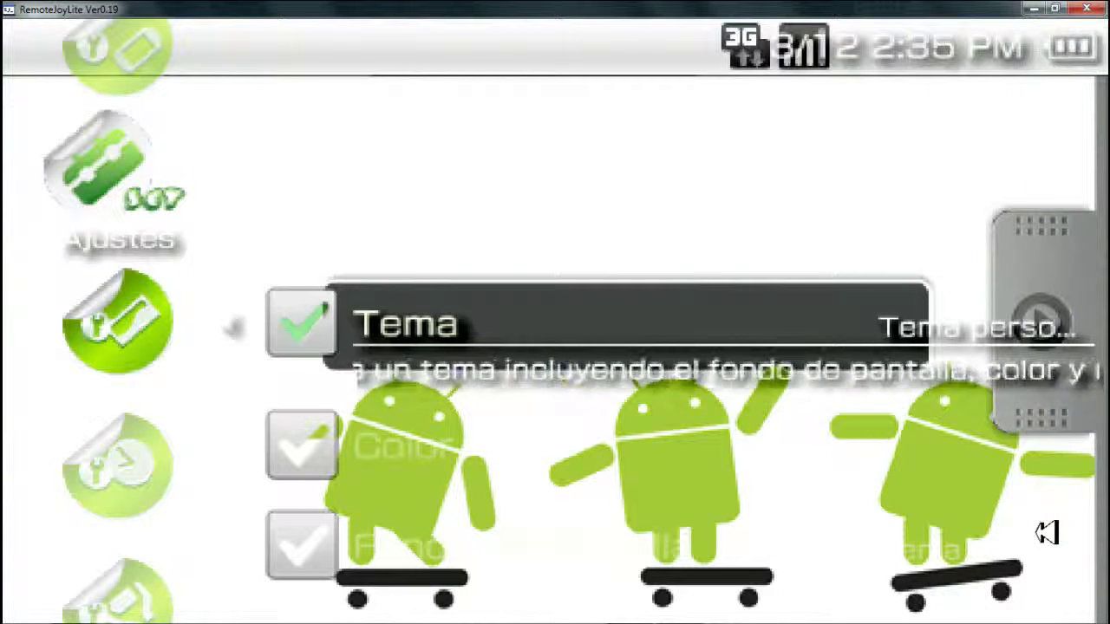
Step: Leave the theme settings and browse the main menu categories from Ajustes to Red to view the Android theme
{"action": "key", "text": "Escape"}
{"action": "key", "text": "Up"}
{"action": "key", "text": "Up"}
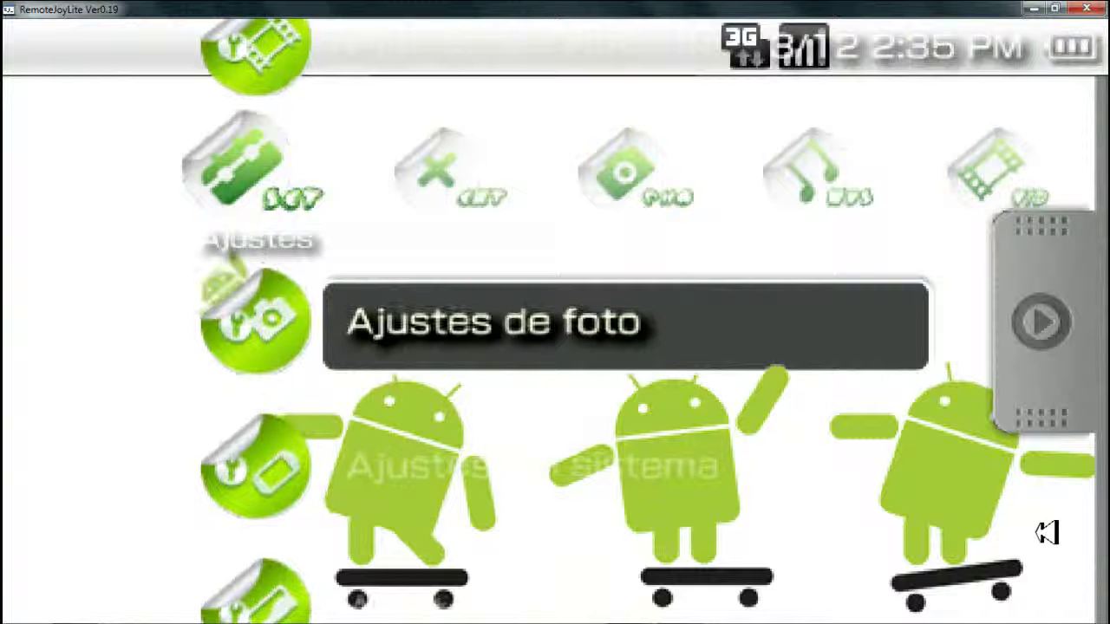
{"action": "key", "text": "Down"}
{"action": "key", "text": "Down"}
{"action": "key", "text": "Right"}
{"action": "key", "text": "Right"}
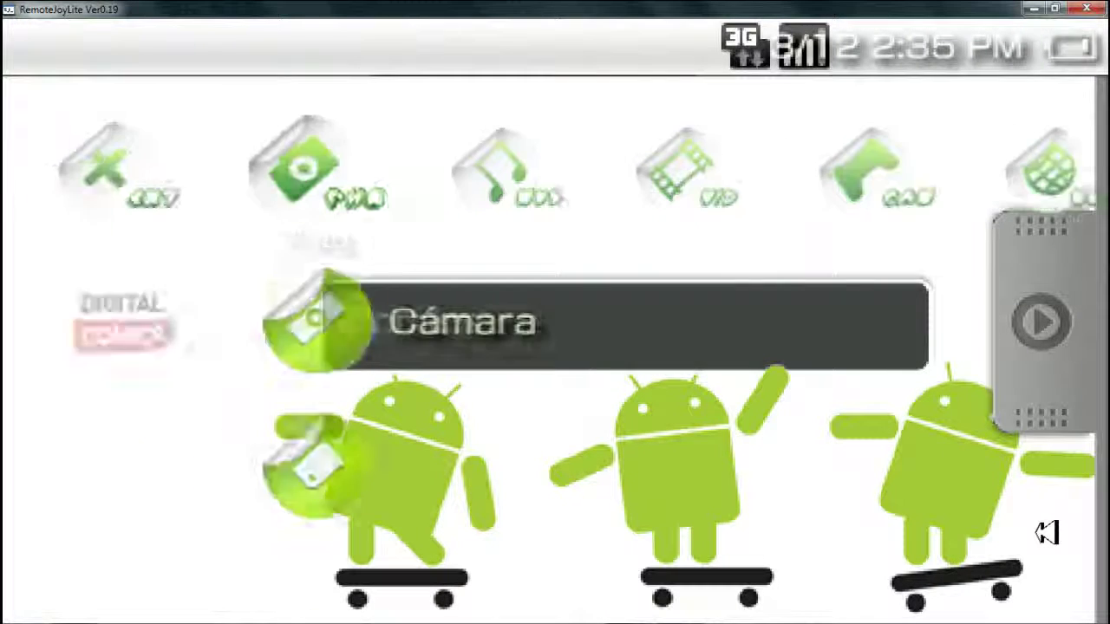
{"action": "key", "text": "Right"}
{"action": "key", "text": "Right"}
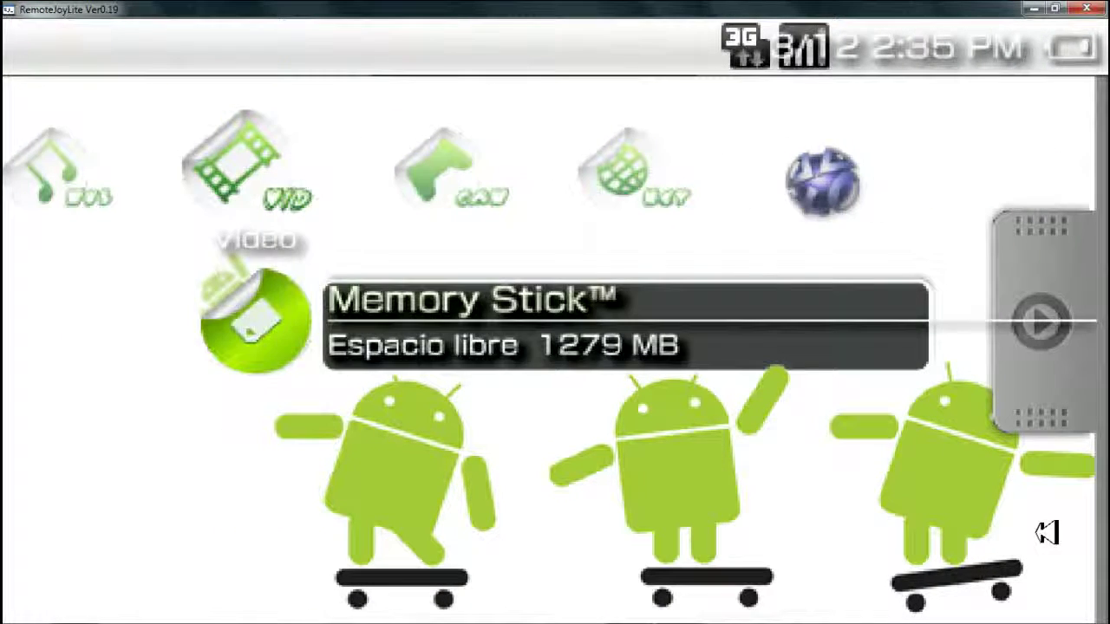
{"action": "key", "text": "Right"}
{"action": "key", "text": "Right"}
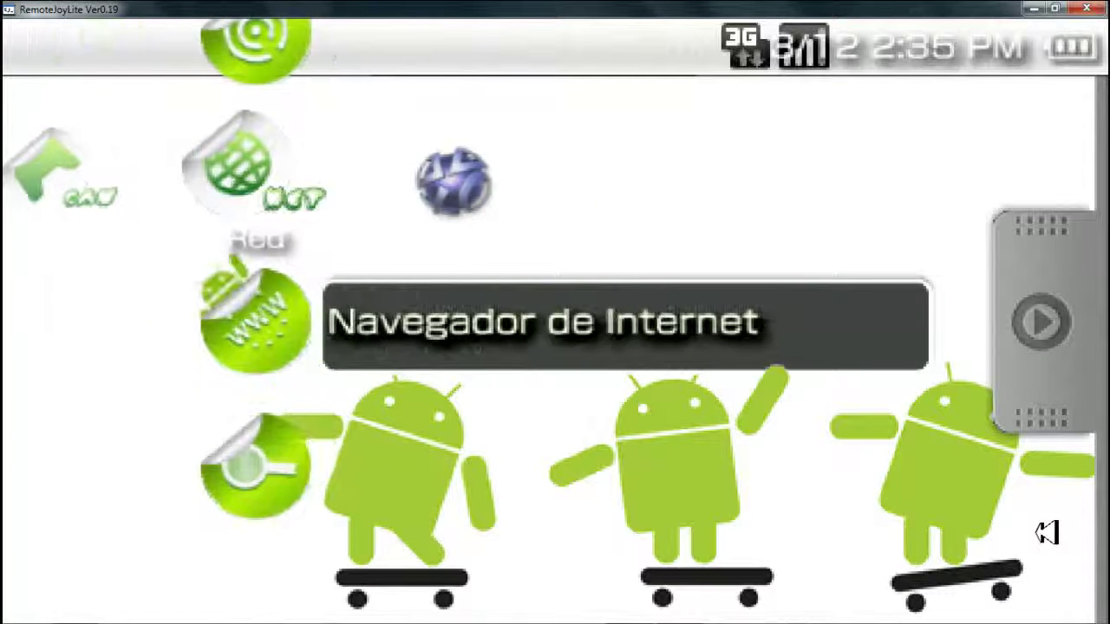
Step: Look through the entries of the Juego category to view their Android theme icons
{"action": "key", "text": "Left"}
{"action": "key", "text": "Down"}
{"action": "key", "text": "Up"}
{"action": "key", "text": "Down"}
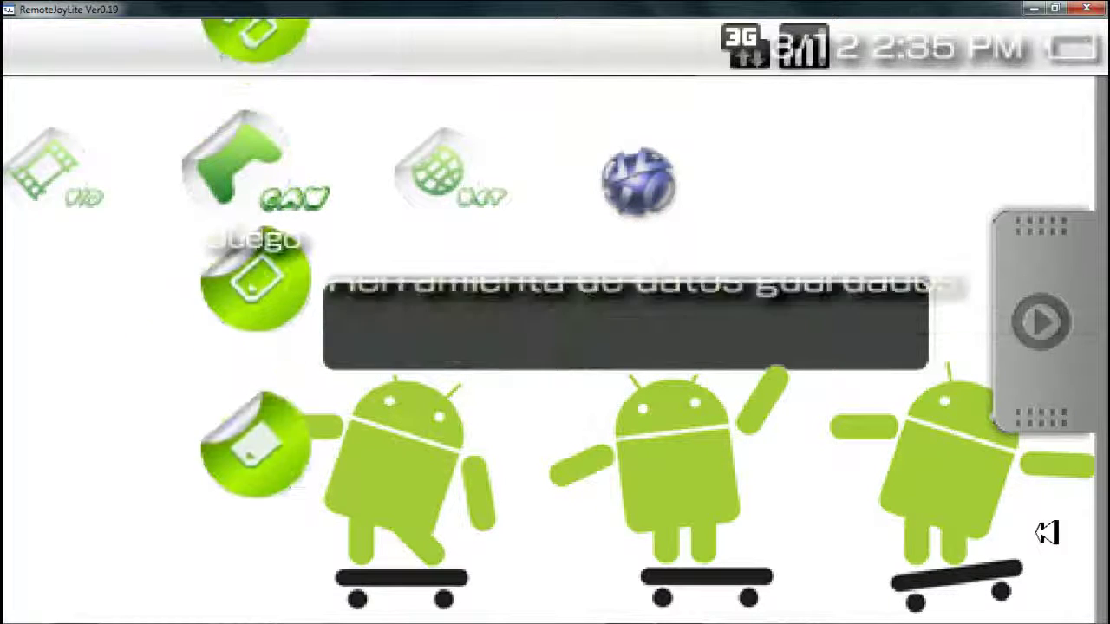
{"action": "key", "text": "Down"}
{"action": "key", "text": "Up"}
{"action": "key", "text": "Up"}
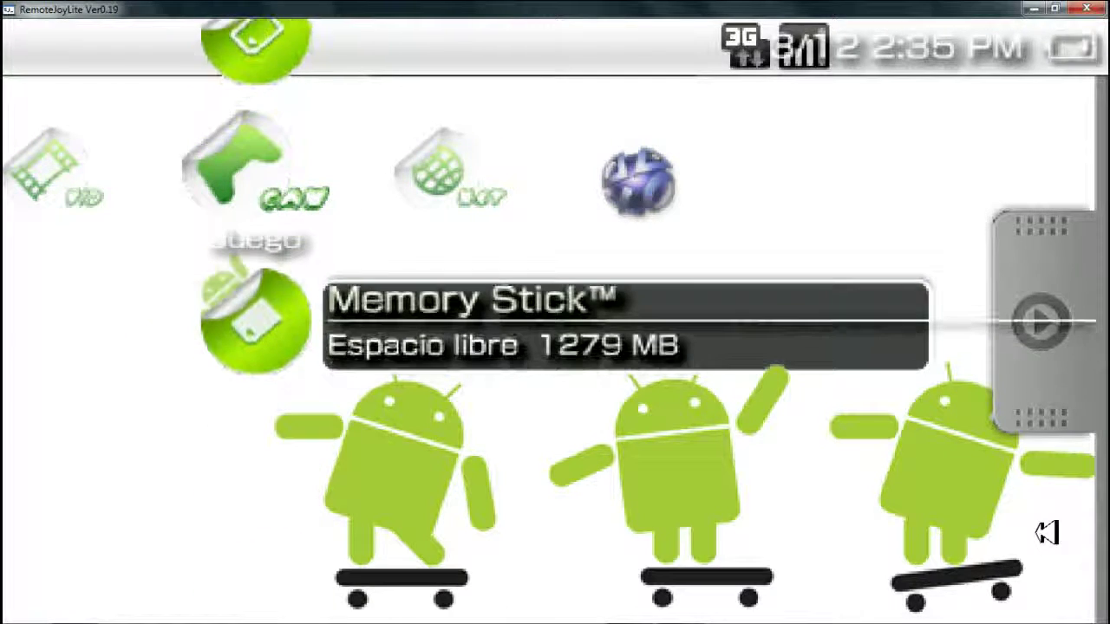
Step: Go back to the Ajustes category and reopen Ajustes de tema
{"action": "key", "text": "Left"}
{"action": "key", "text": "Left"}
{"action": "key", "text": "Left"}
{"action": "key", "text": "Left"}
{"action": "key", "text": "Left"}
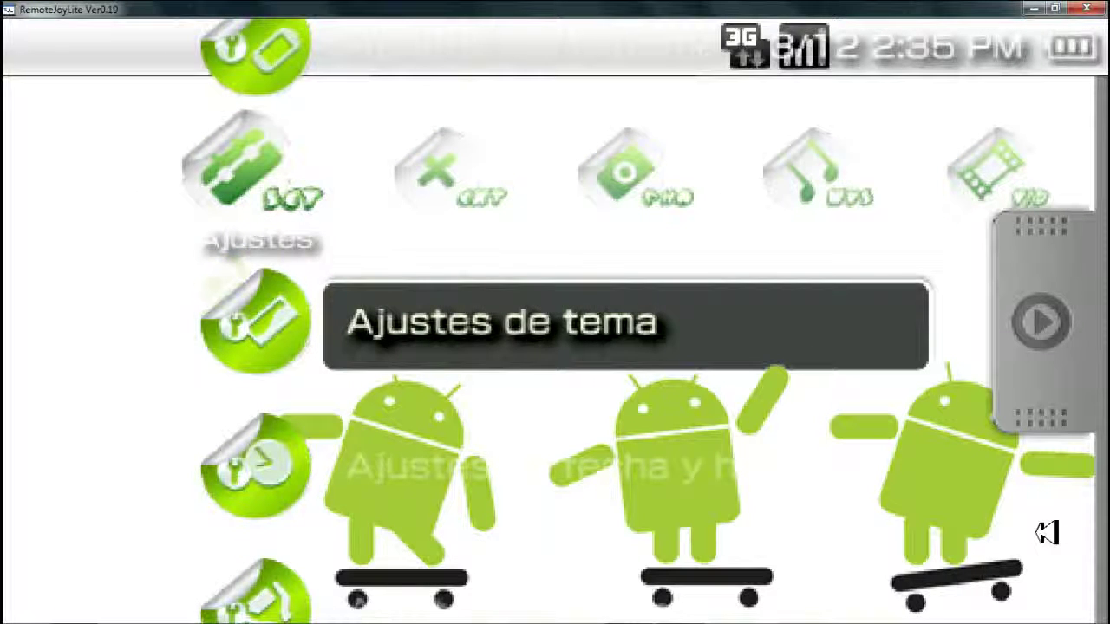
{"action": "key", "text": "Down"}
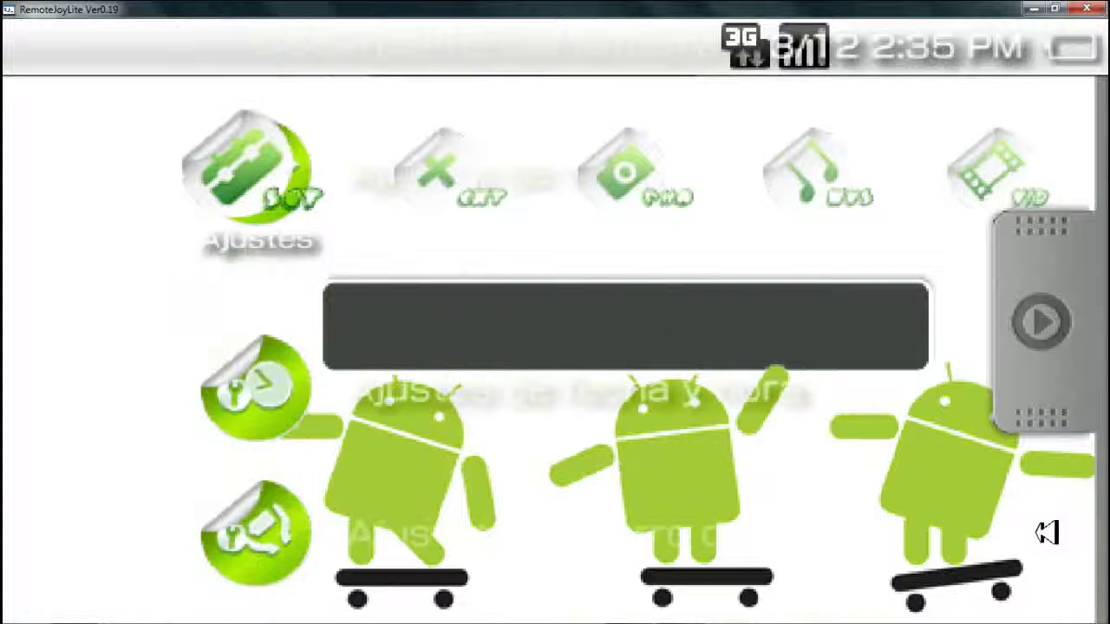
{"action": "key", "text": "Up"}
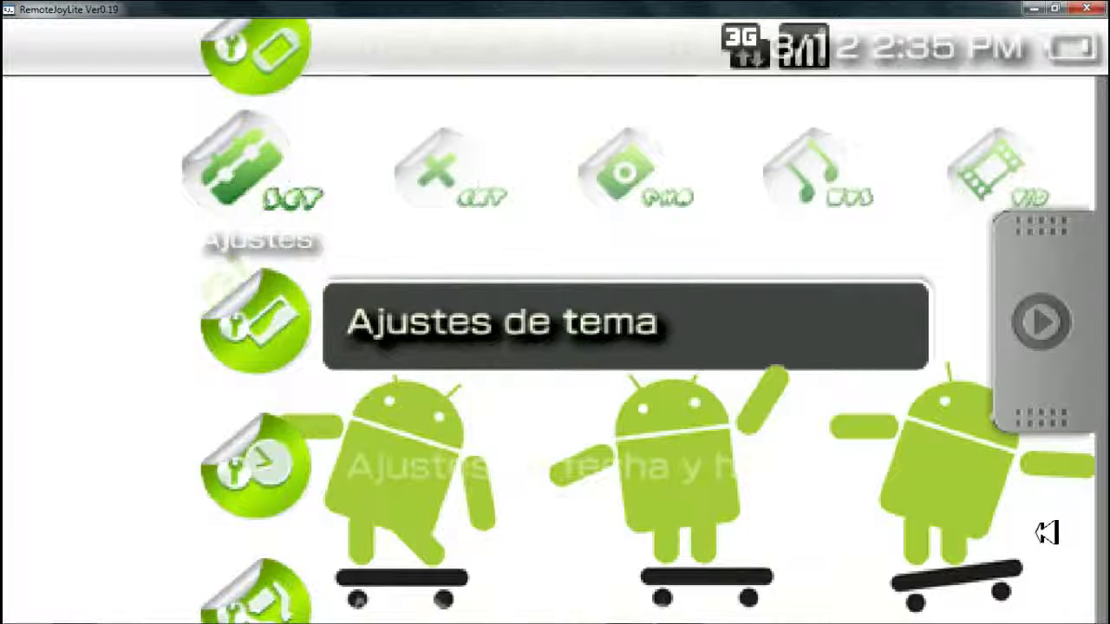
{"action": "key", "text": "Right"}
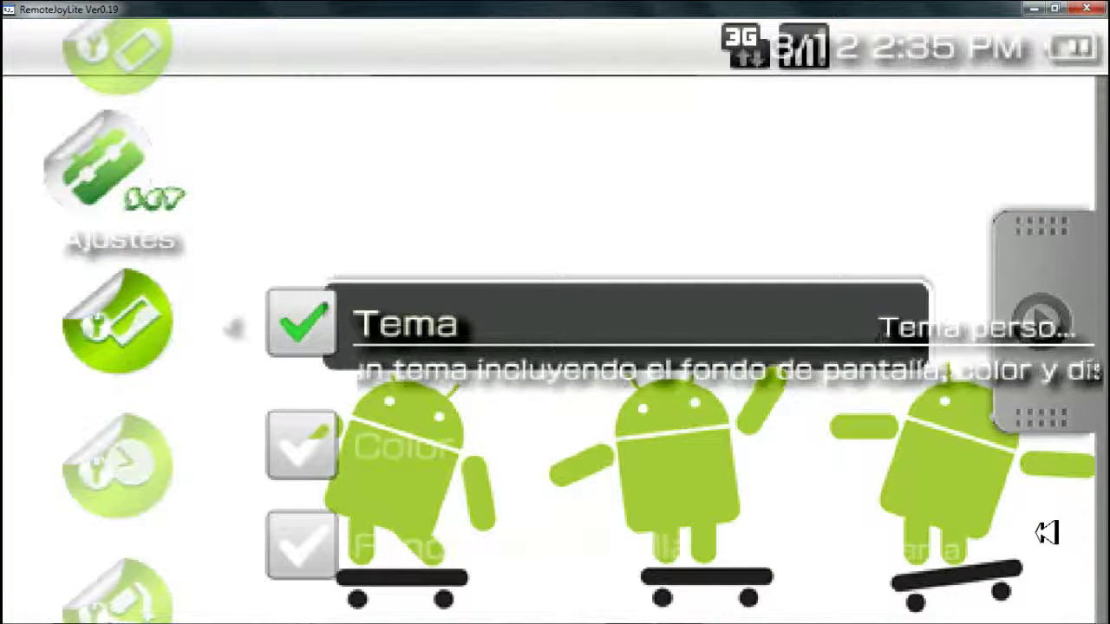
Step: Apply the blue Apple custom theme through the Tema setting and agree to overwrite the saved custom theme
{"action": "key", "text": "Down"}
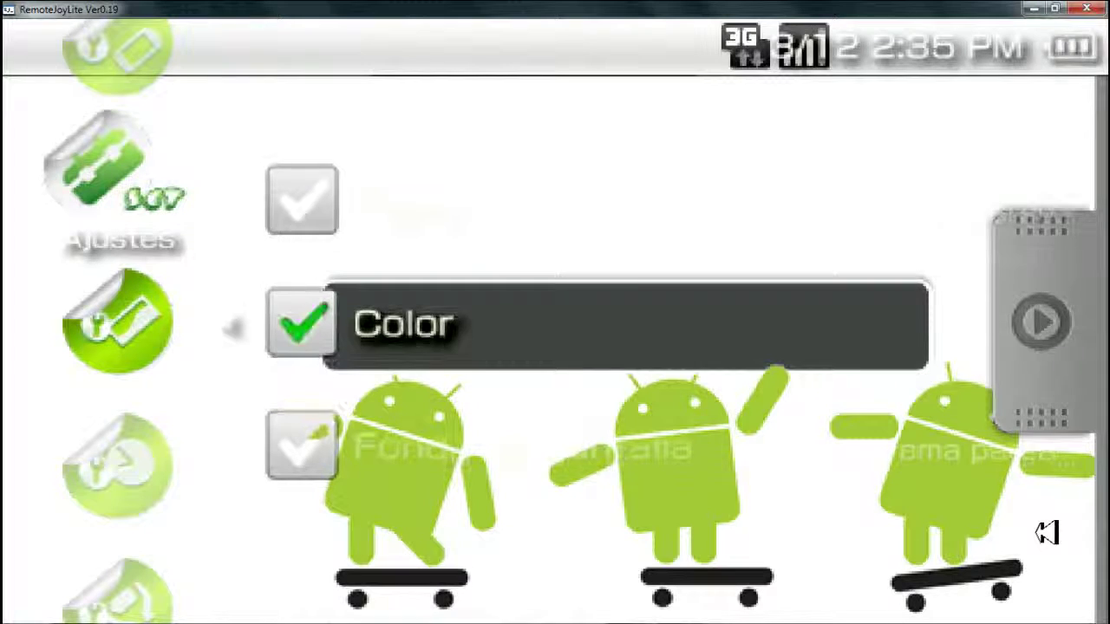
{"action": "key", "text": "Down"}
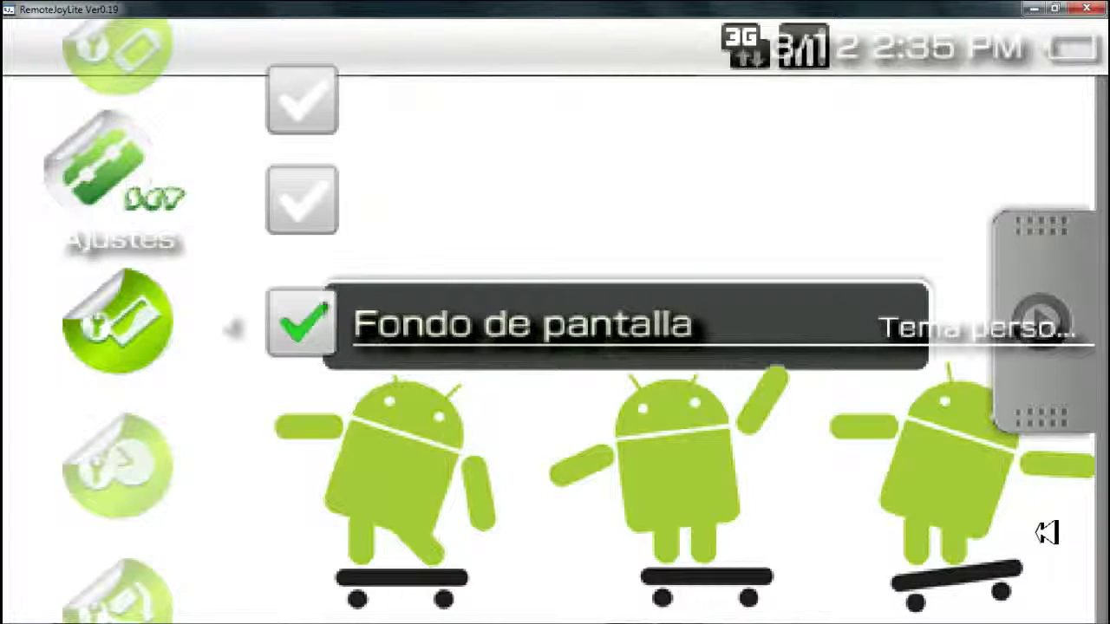
{"action": "key", "text": "Up"}
{"action": "key", "text": "Up"}
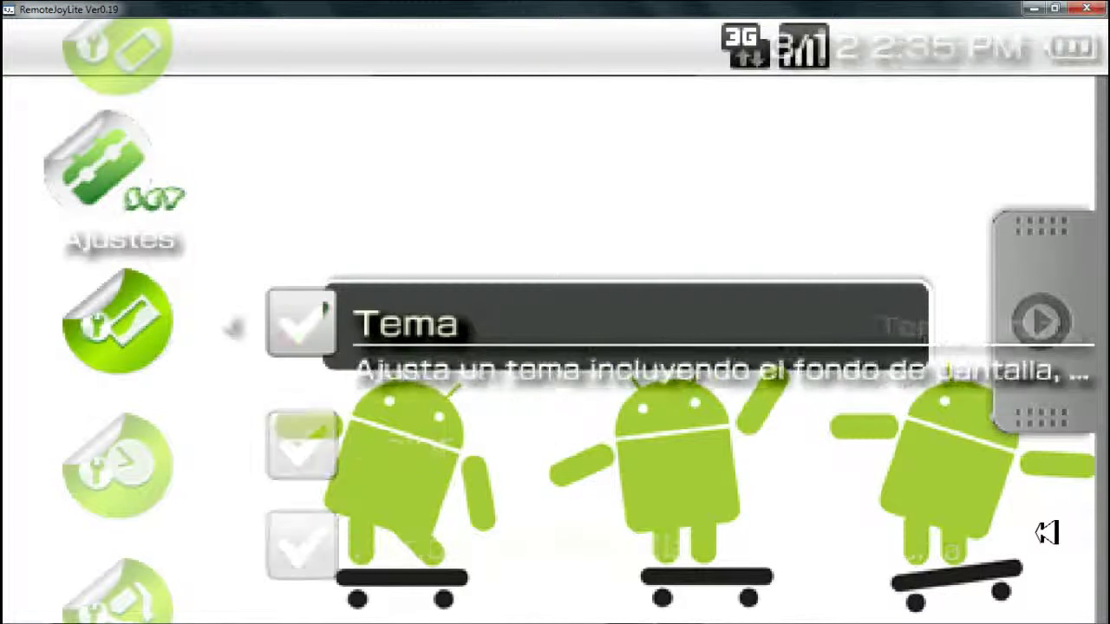
{"action": "key", "text": "Right"}
{"action": "key", "text": "Down"}
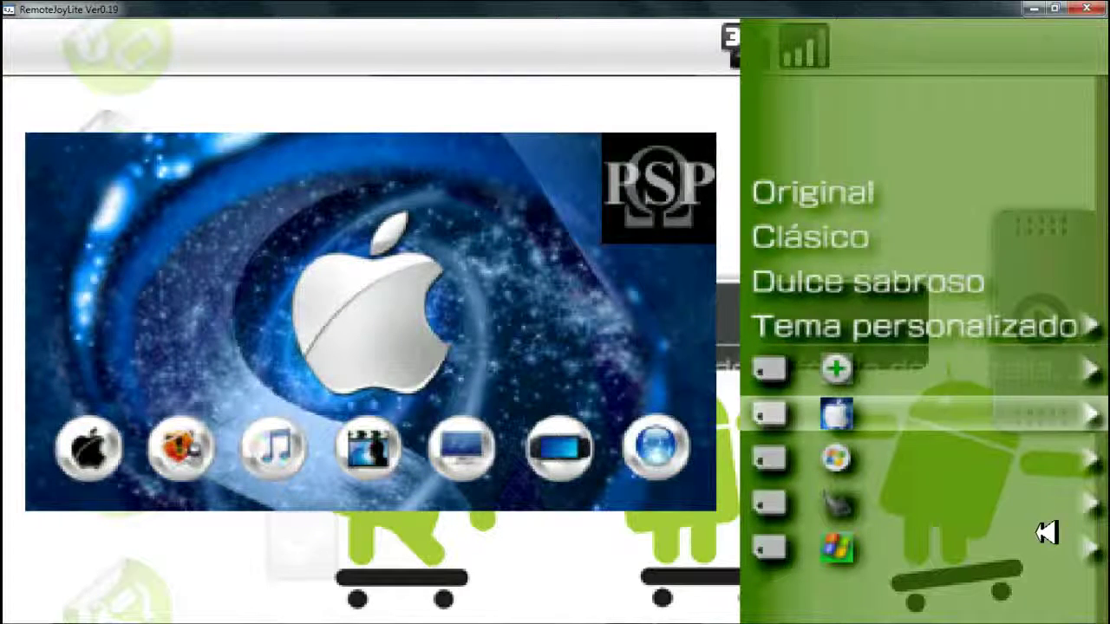
{"action": "key", "text": "Right"}
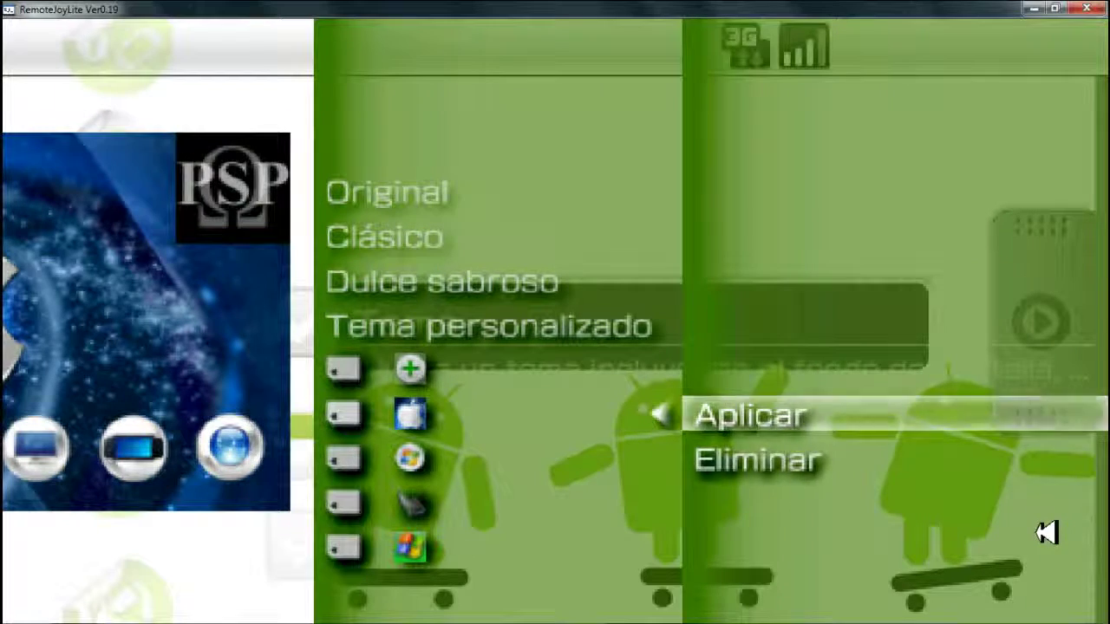
{"action": "key", "text": "Return"}
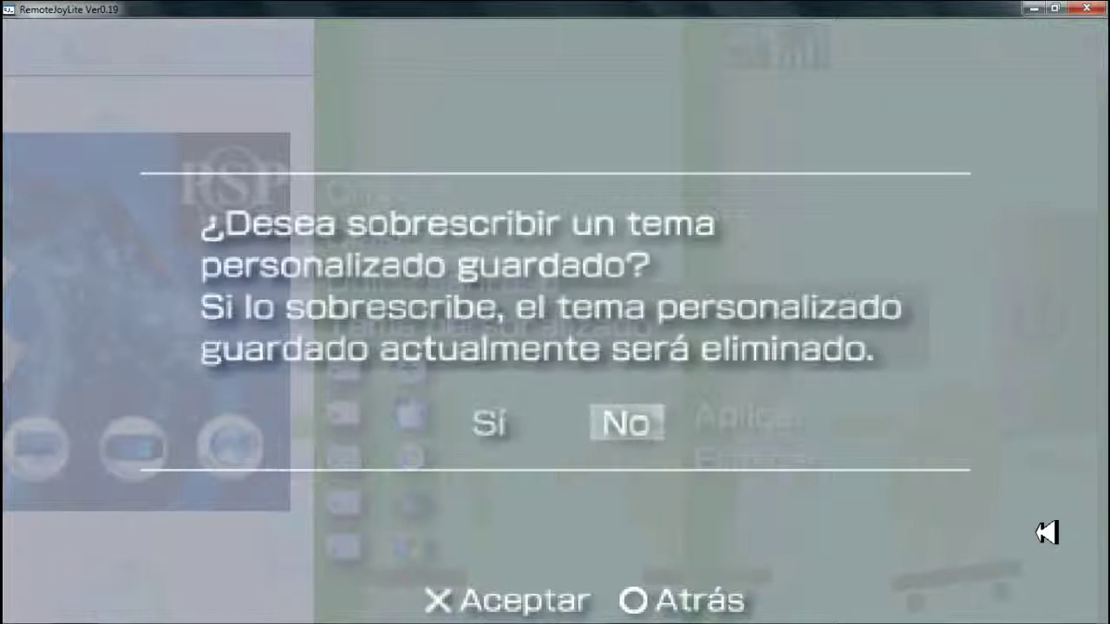
{"action": "key", "text": "Return"}
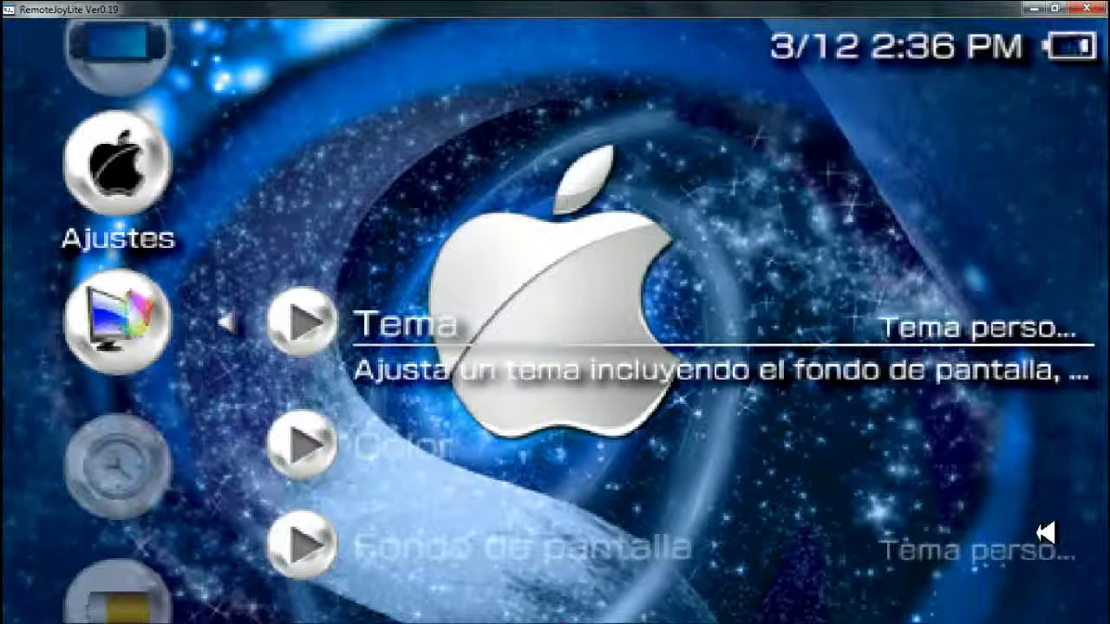
Step: Leave the theme settings and look down the Ajustes list to its last entries to view the Apple theme icons
{"action": "key", "text": "Down"}
{"action": "key", "text": "Up"}
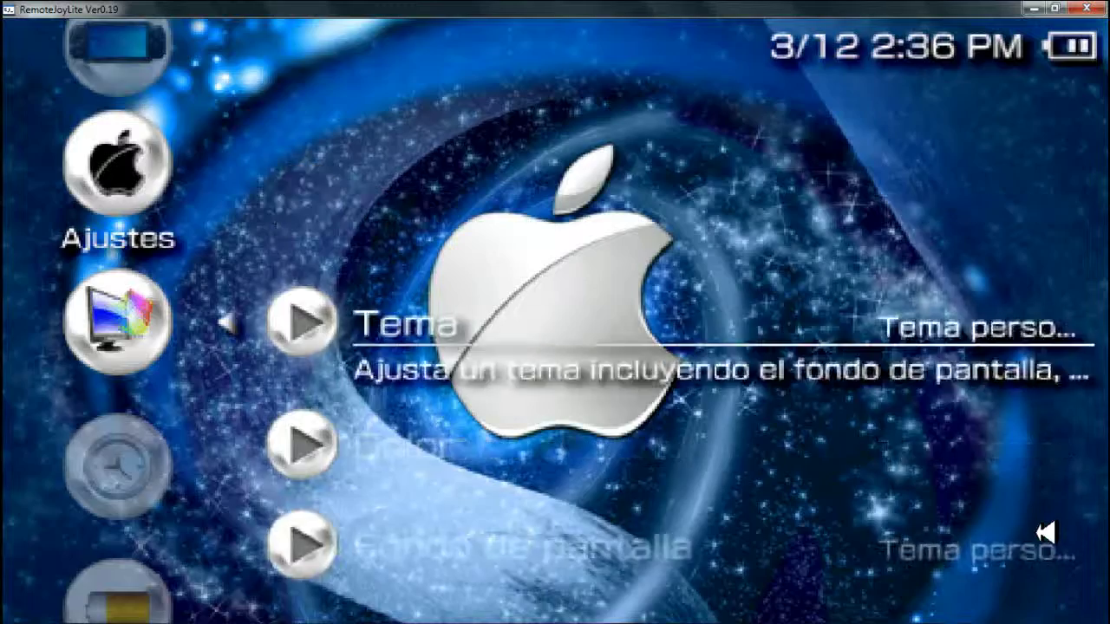
{"action": "key", "text": "Left"}
{"action": "key", "text": "Up"}
{"action": "key", "text": "Down"}
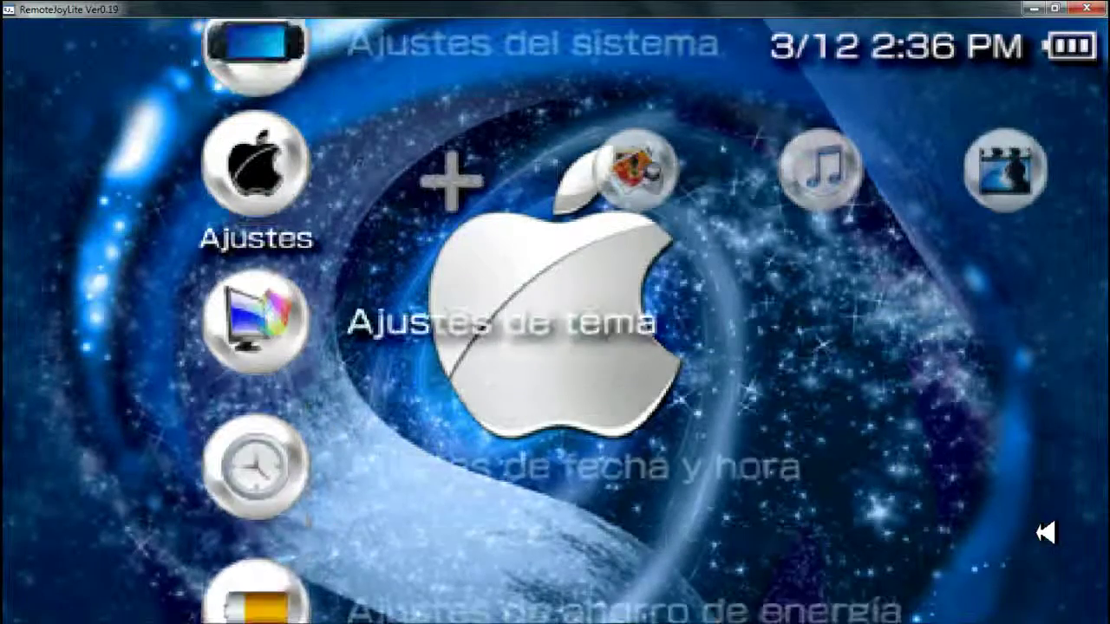
{"action": "key", "text": "Down"}
{"action": "key", "text": "Down"}
{"action": "key", "text": "Down"}
{"action": "key", "text": "Down"}
{"action": "key", "text": "Down"}
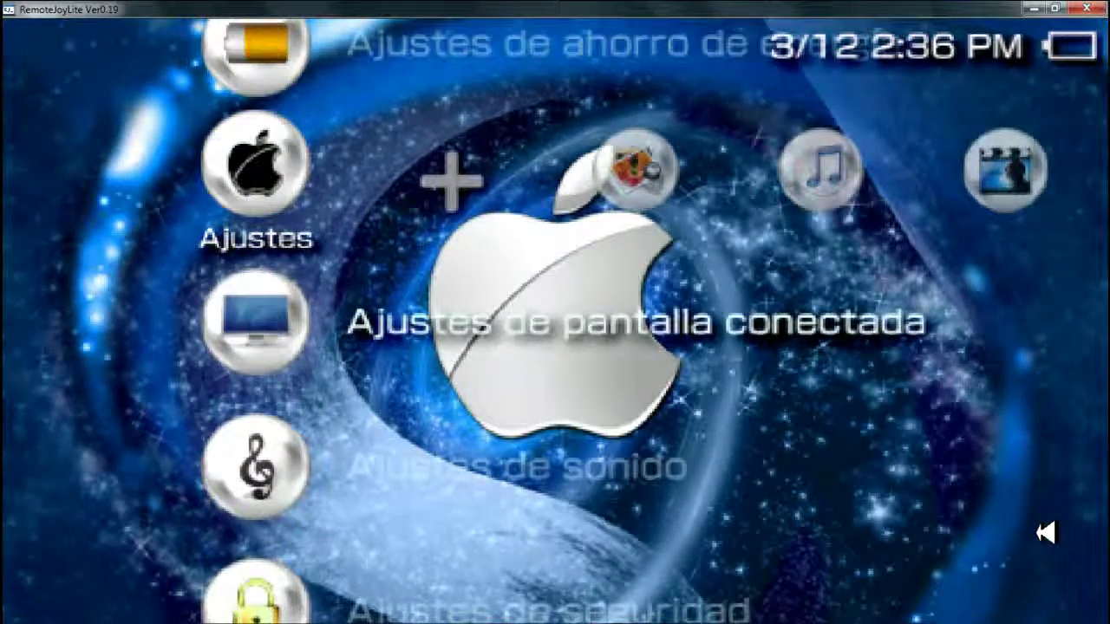
{"action": "key", "text": "Down"}
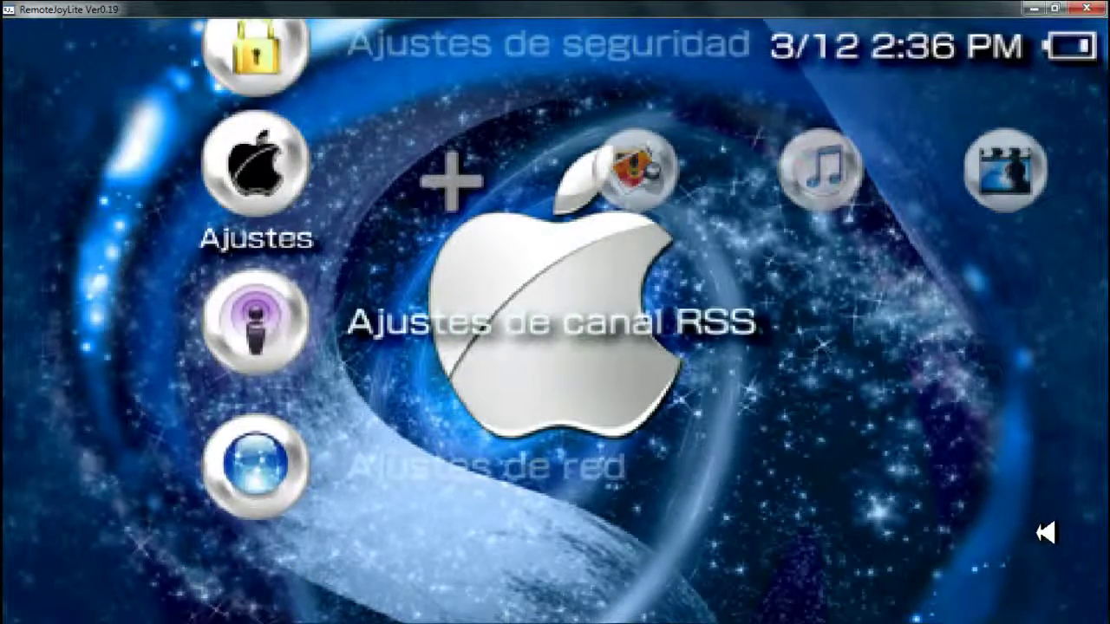
{"action": "key", "text": "Down"}
Step: Look back up the Ajustes list to Actualización del sistema and view the icons of its first entries
{"action": "key", "text": "Up"}
{"action": "key", "text": "Up"}
{"action": "key", "text": "Up"}
{"action": "key", "text": "Up"}
{"action": "key", "text": "Up"}
{"action": "key", "text": "Up"}
{"action": "key", "text": "Up"}
{"action": "key", "text": "Up"}
{"action": "key", "text": "Up"}
{"action": "key", "text": "Up"}
{"action": "key", "text": "Up"}
{"action": "key", "text": "Up"}
{"action": "key", "text": "Up"}
{"action": "key", "text": "Up"}
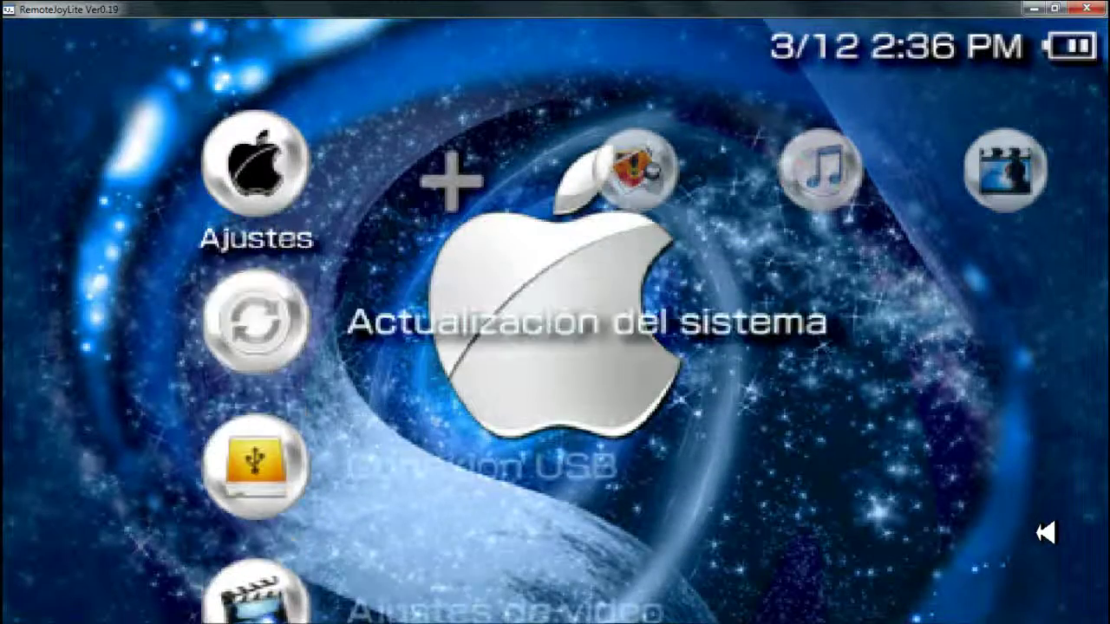
{"action": "key", "text": "Down"}
{"action": "key", "text": "Down"}
{"action": "key", "text": "Up"}
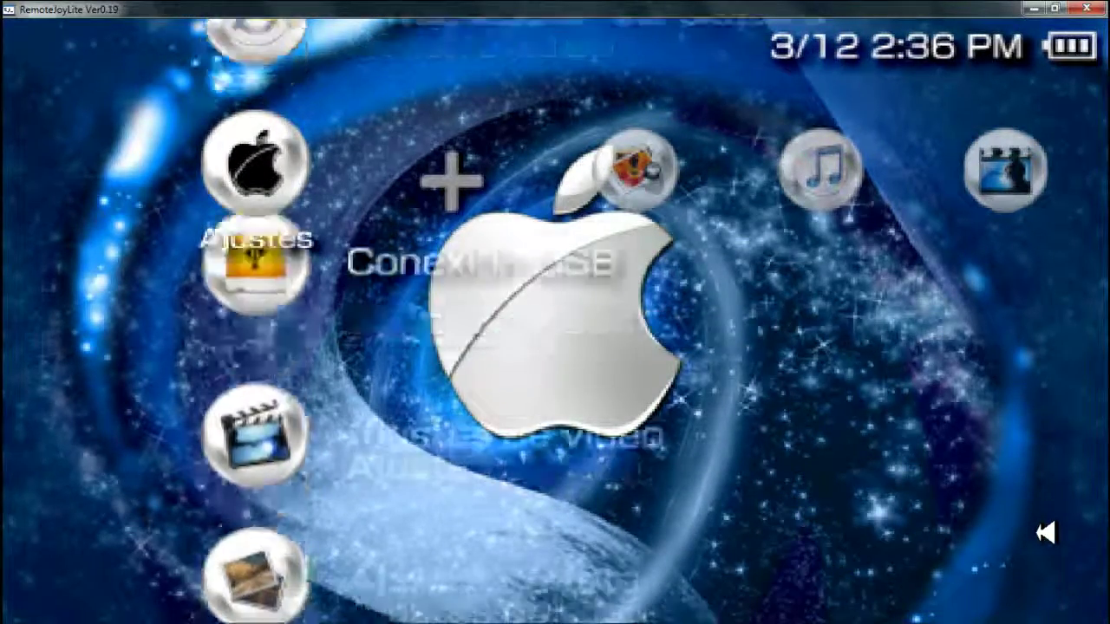
Step: Go through the Adicionales, Foto, Música and Vídeo categories to view their Apple theme icons
{"action": "key", "text": "Up"}
{"action": "key", "text": "Right"}
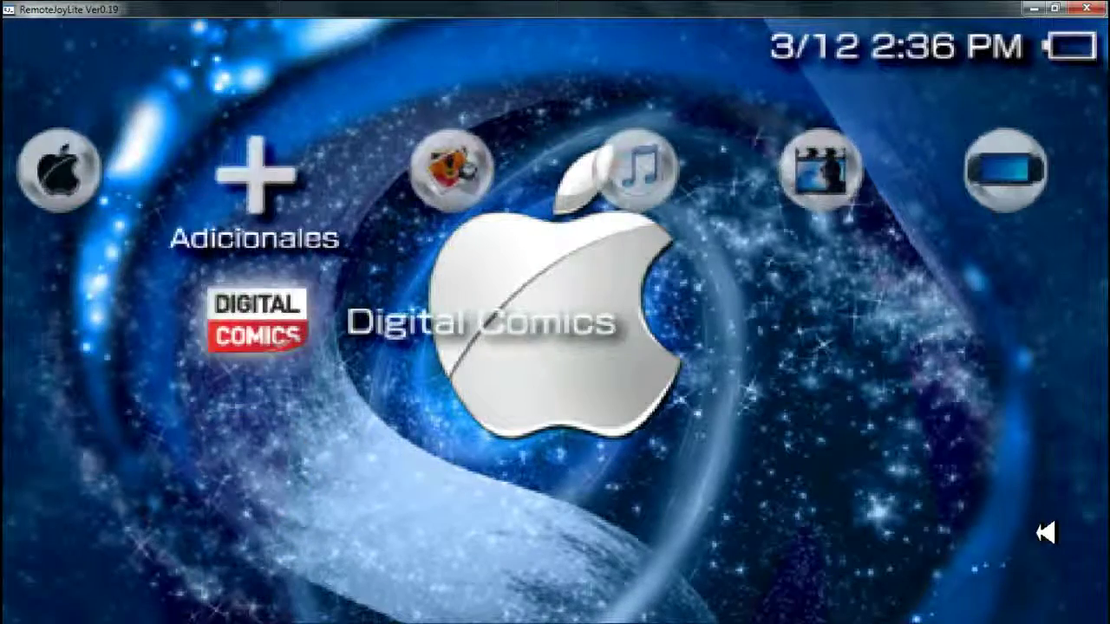
{"action": "key", "text": "Right"}
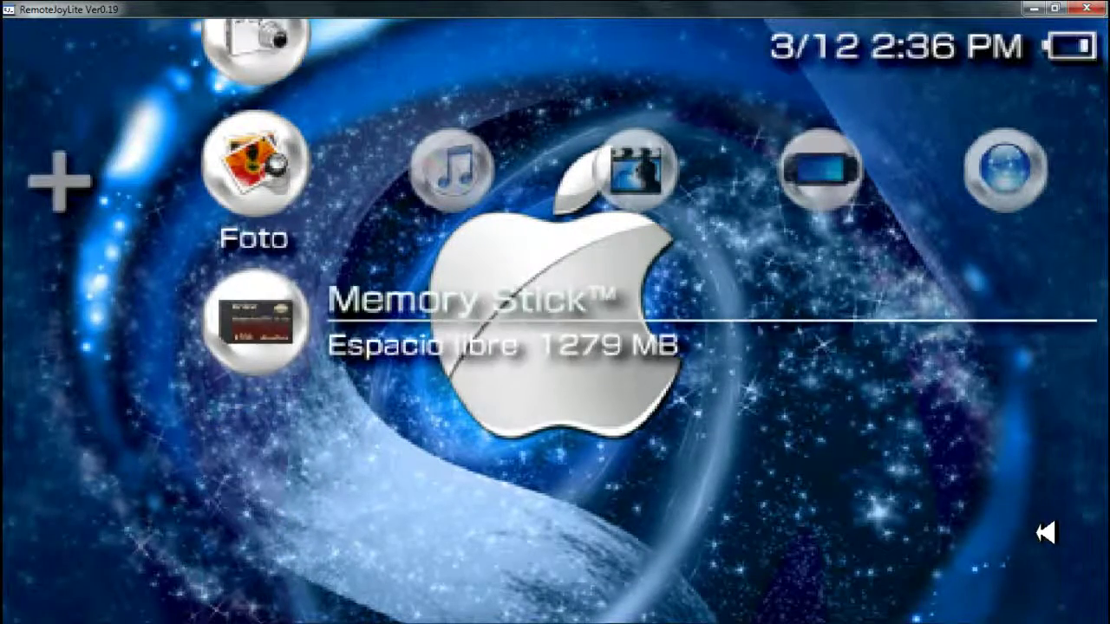
{"action": "key", "text": "Right"}
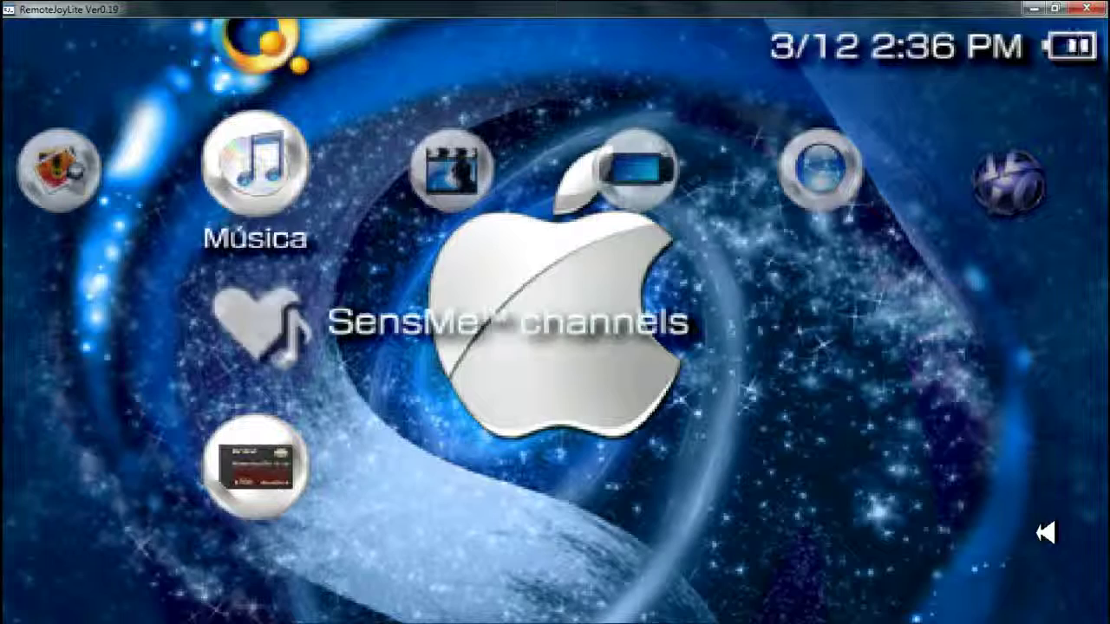
{"action": "key", "text": "Down"}
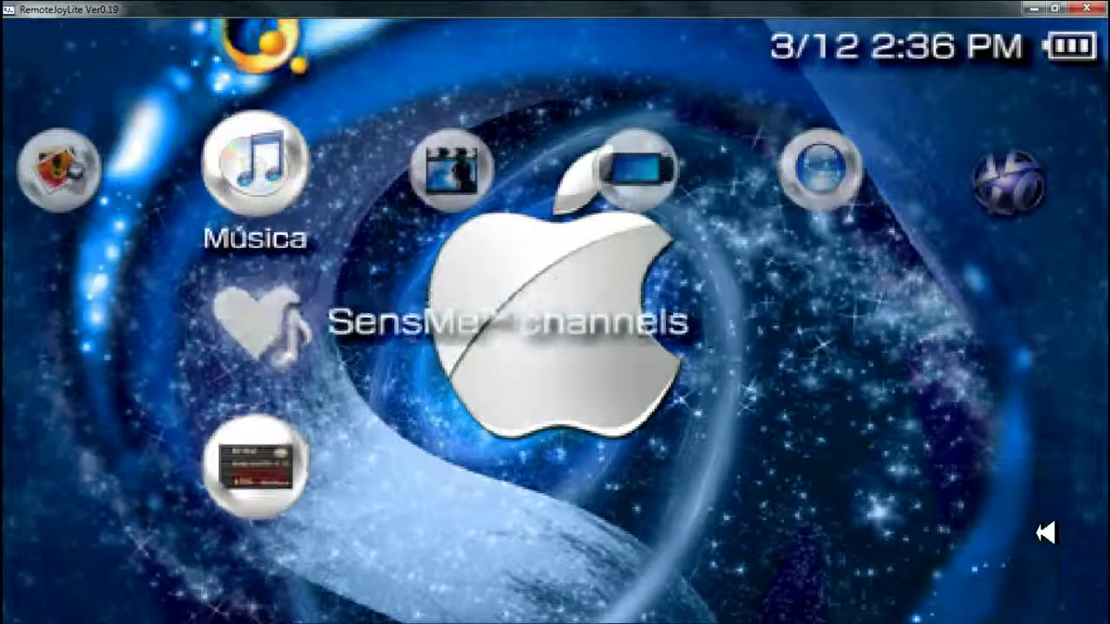
{"action": "key", "text": "Right"}
{"action": "key", "text": "Left"}
{"action": "key", "text": "Down"}
{"action": "key", "text": "Right"}
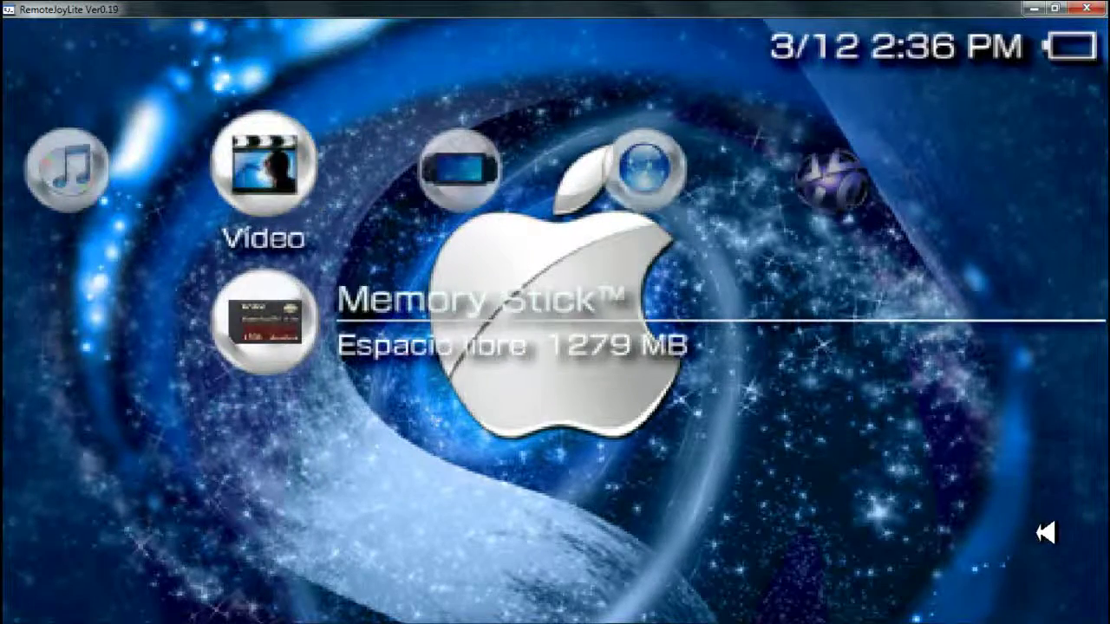
Step: View the Apple theme icons of the entries in the Juego and Red categories
{"action": "key", "text": "Right"}
{"action": "key", "text": "Up"}
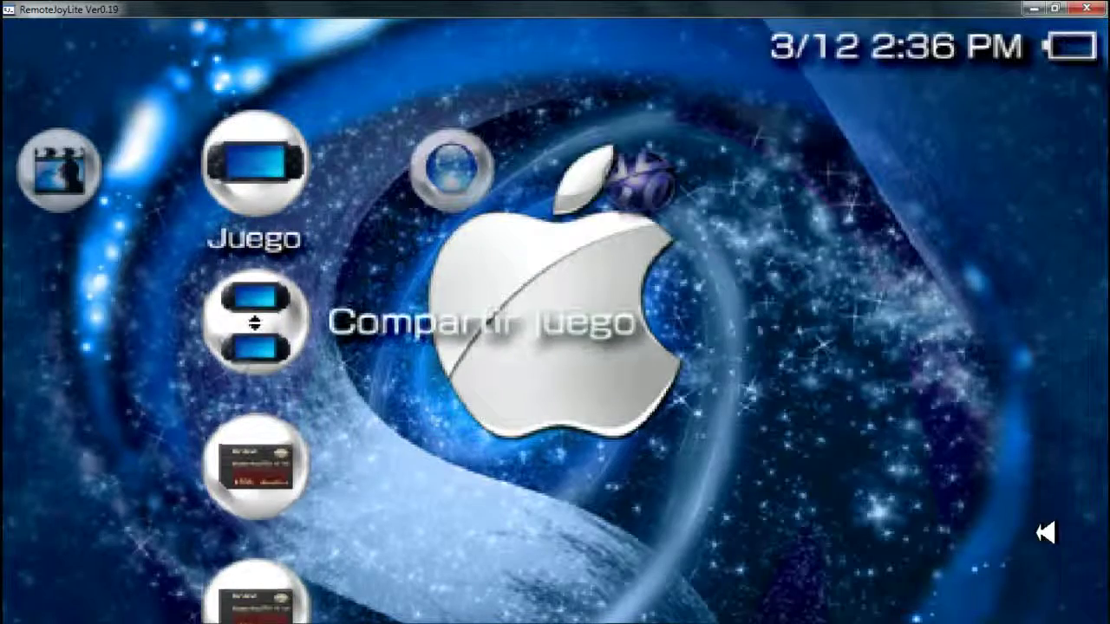
{"action": "key", "text": "Down"}
{"action": "key", "text": "Right"}
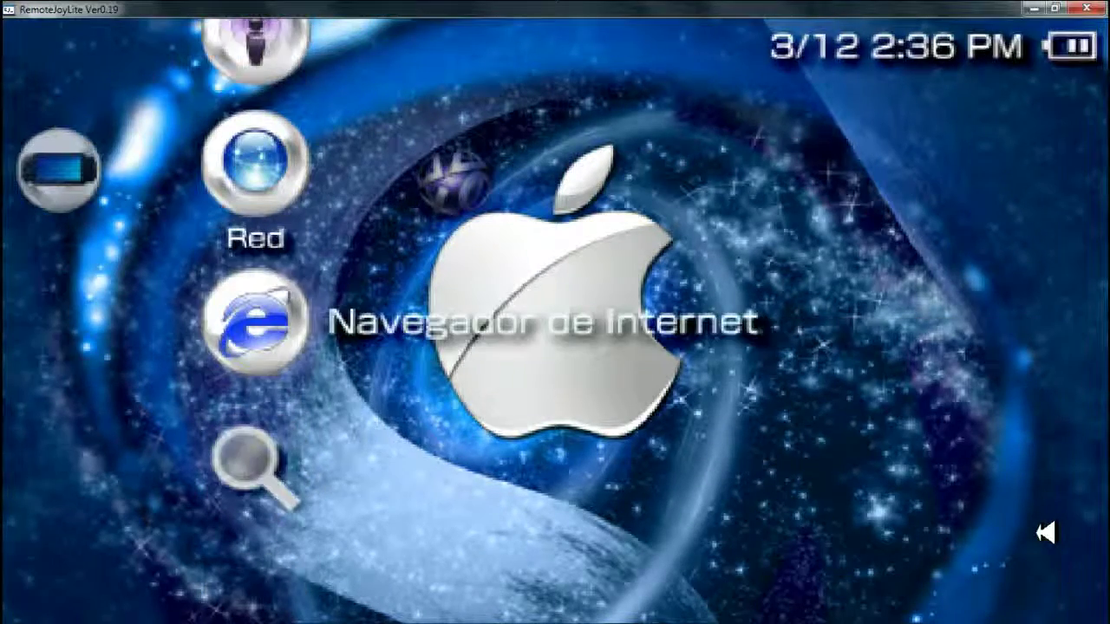
{"action": "key", "text": "Up"}
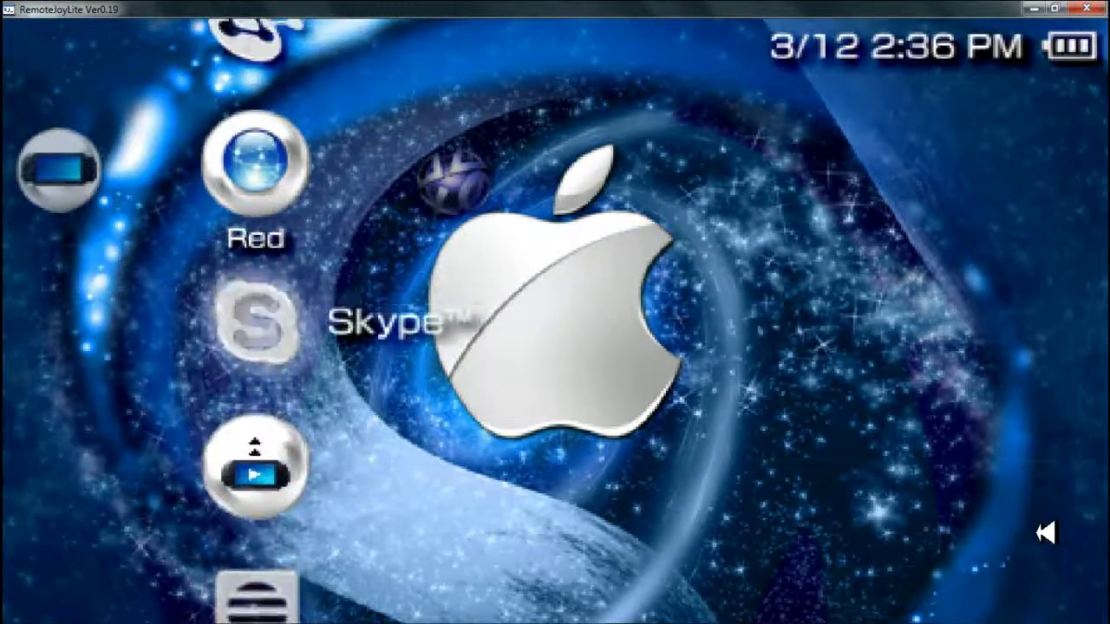
{"action": "key", "text": "Down"}
{"action": "key", "text": "Down"}
{"action": "key", "text": "Left"}
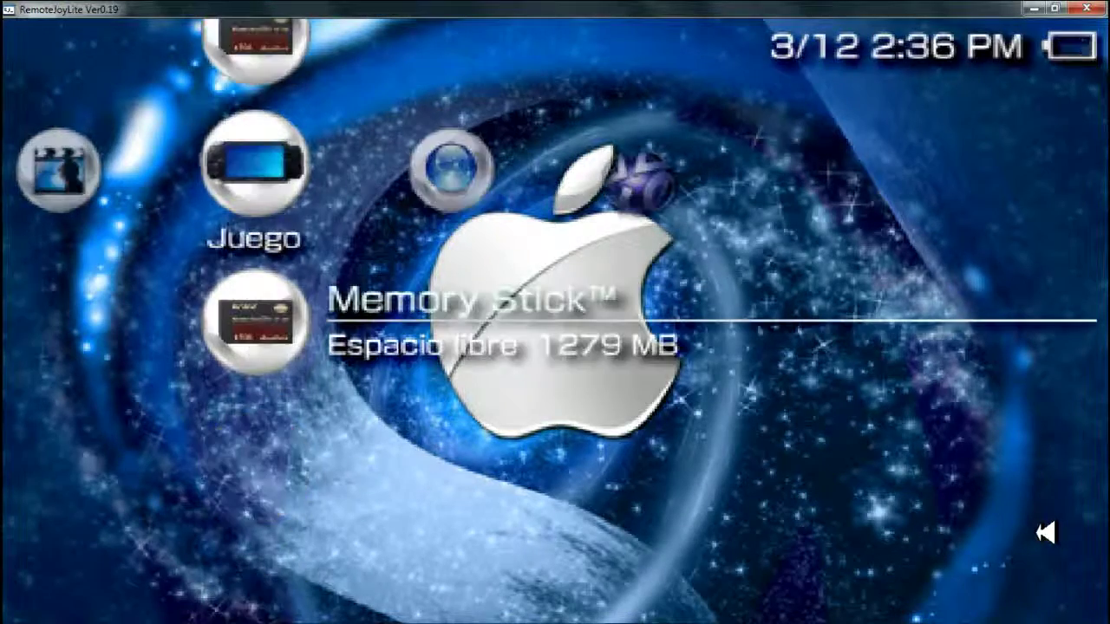
Step: Go to the PlayStation Network category and view the icons of its entries
{"action": "key", "text": "Right"}
{"action": "key", "text": "Right"}
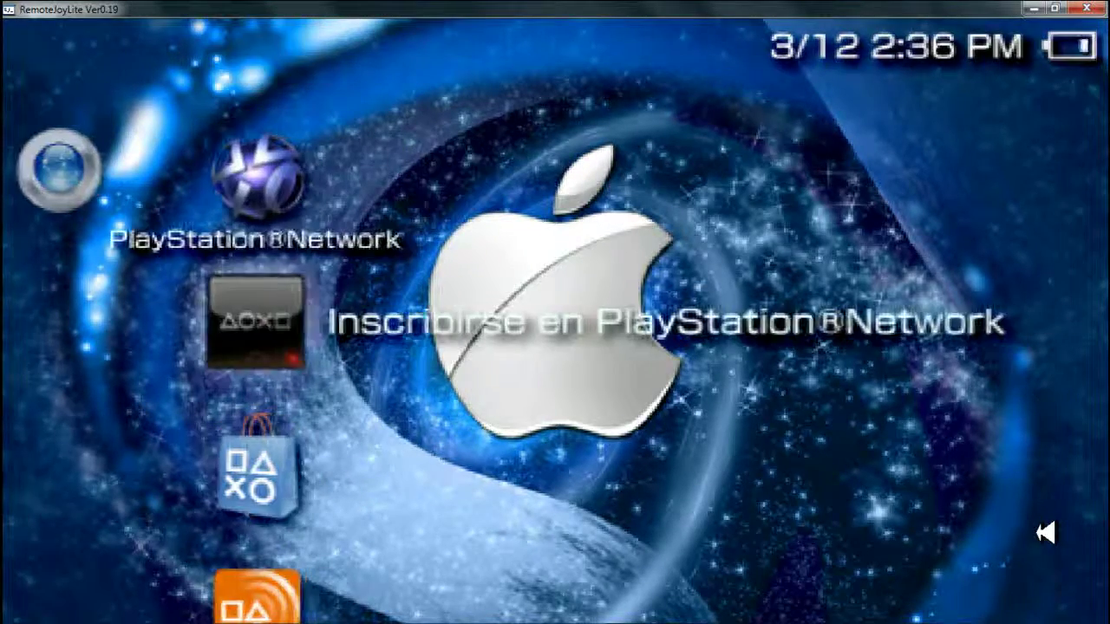
{"action": "key", "text": "Down"}
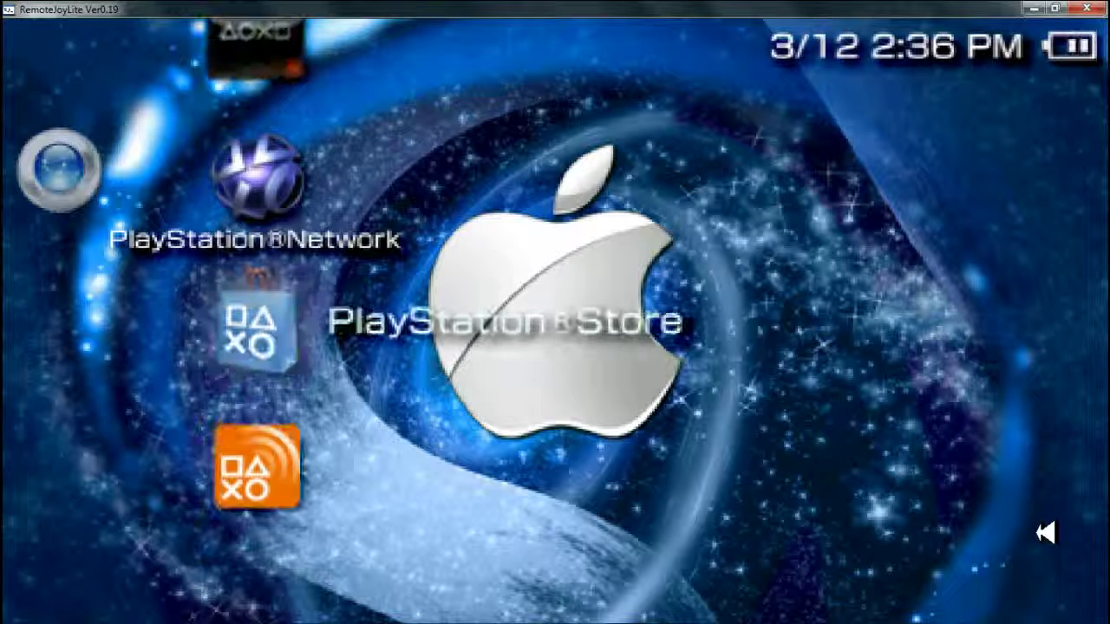
{"action": "key", "text": "Up"}
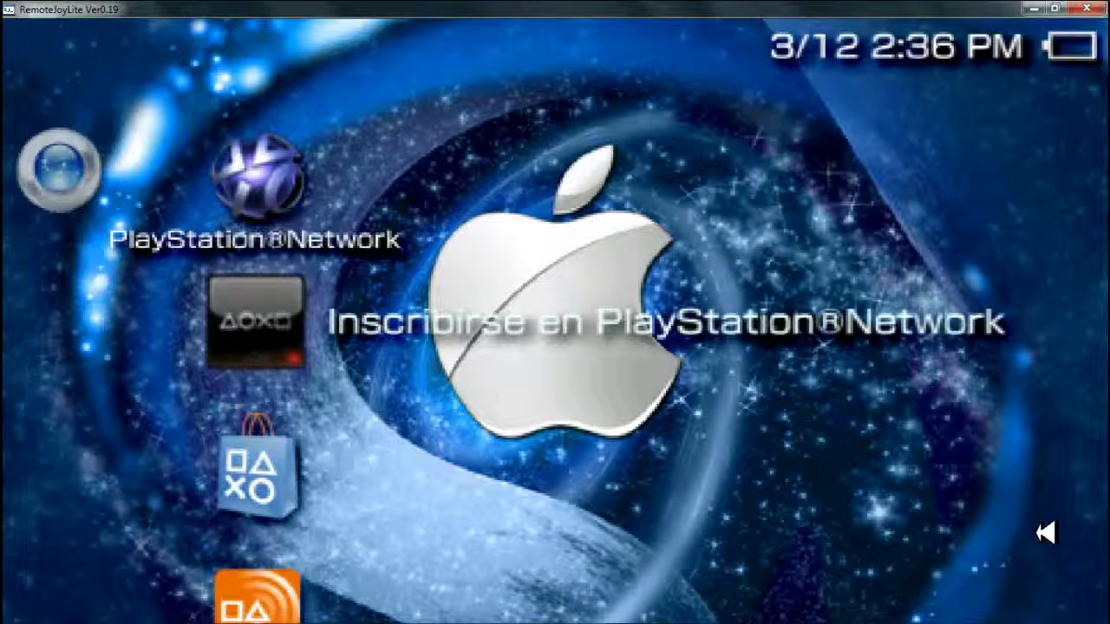
{"action": "key", "text": "Down"}
{"action": "key", "text": "Up"}
{"action": "key", "text": "Up"}
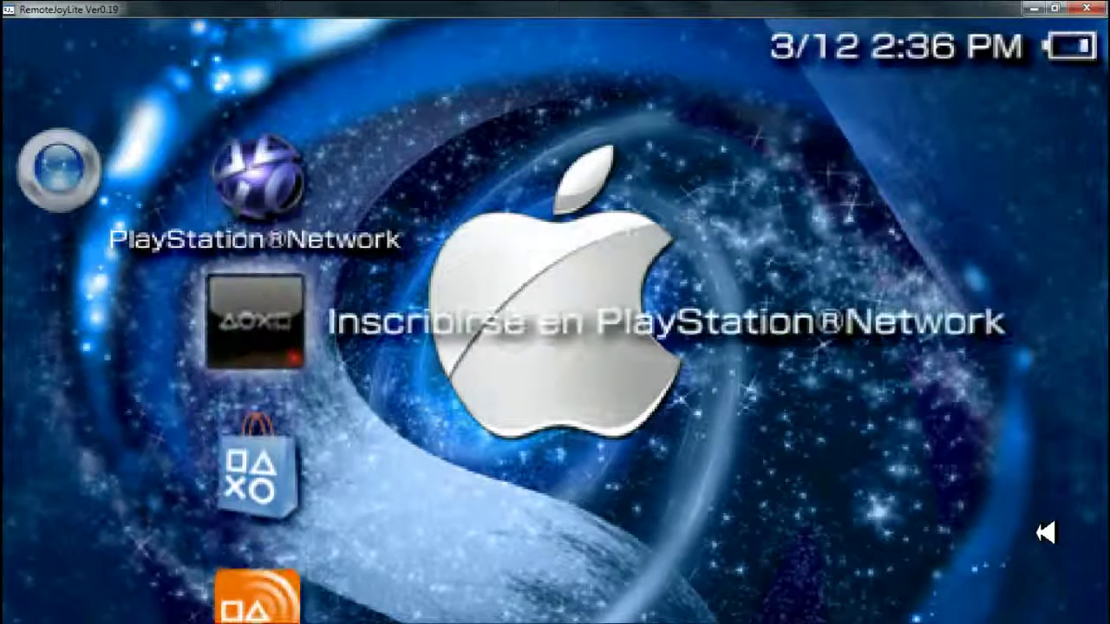
Step: Go back across the categories to Ajustes, glancing again at the neighbouring ones such as Foto
{"action": "key", "text": "Left"}
{"action": "key", "text": "Left"}
{"action": "key", "text": "Left"}
{"action": "key", "text": "Left"}
{"action": "key", "text": "Left"}
{"action": "key", "text": "Left"}
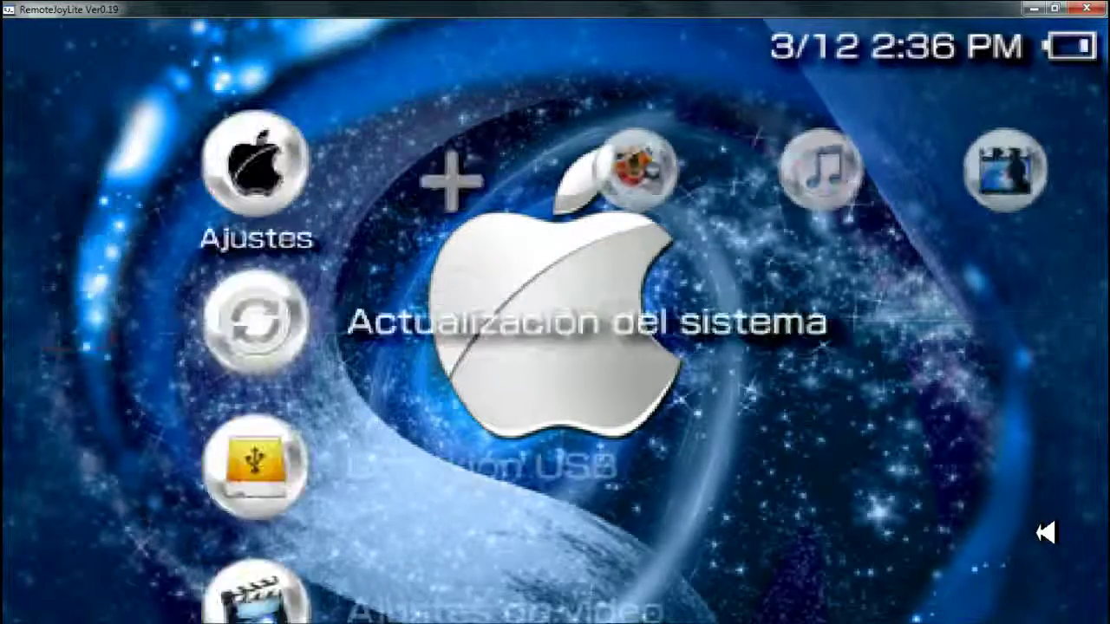
{"action": "key", "text": "Right"}
{"action": "key", "text": "Right"}
{"action": "key", "text": "Right"}
{"action": "key", "text": "Left"}
{"action": "key", "text": "Left"}
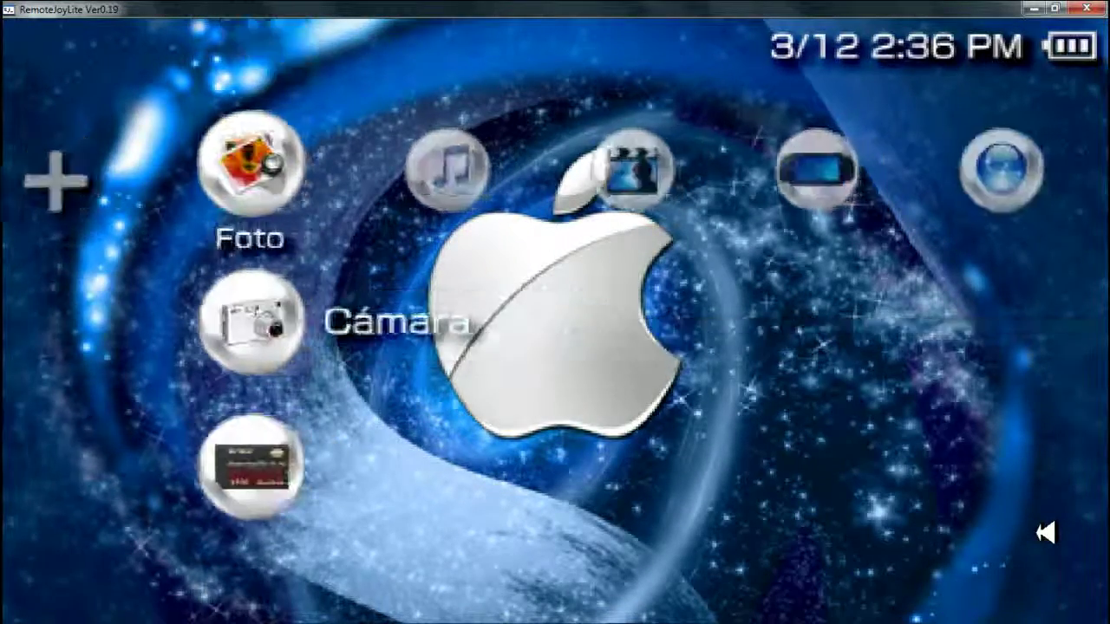
{"action": "key", "text": "Left"}
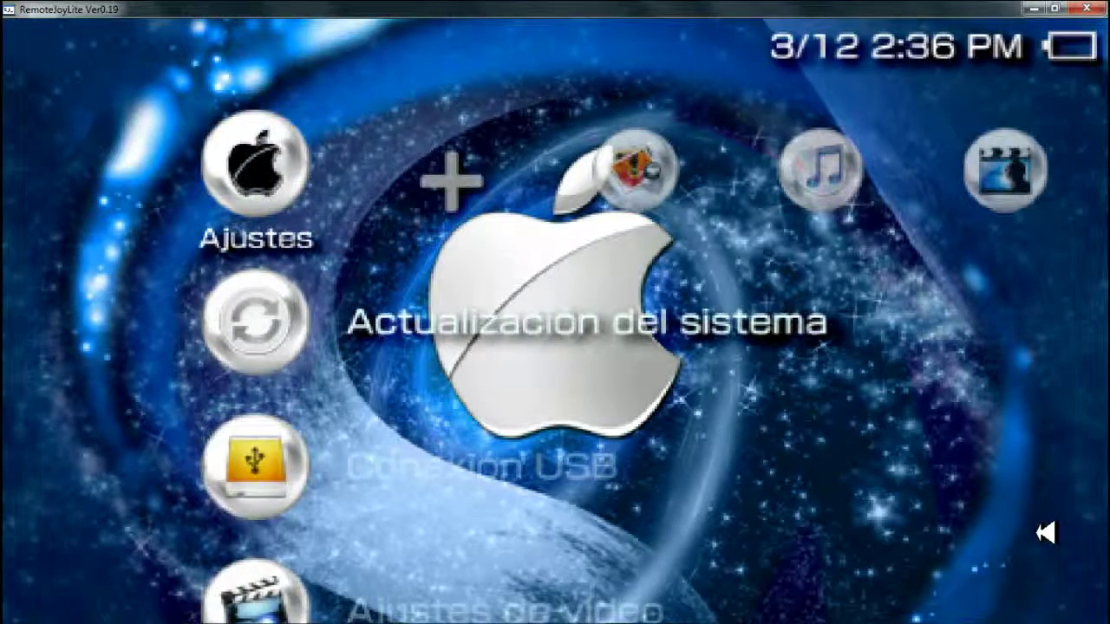
Step: Open Ajustes de tema in the Ajustes category and bring up the list of available themes
{"action": "key", "text": "Down"}
{"action": "key", "text": "Down"}
{"action": "key", "text": "Down"}
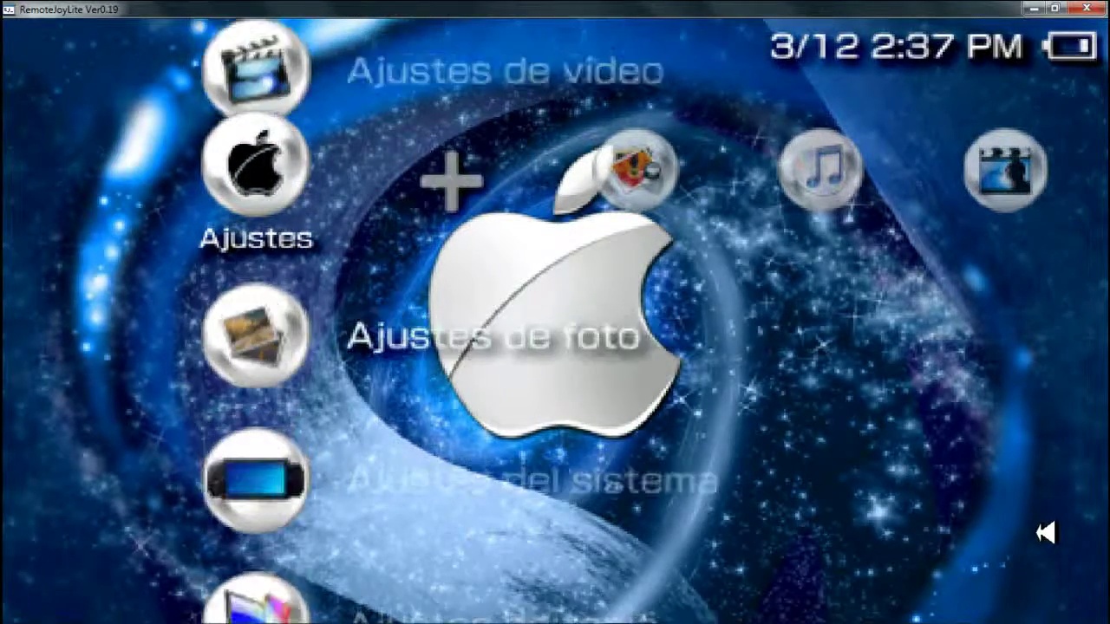
{"action": "key", "text": "Down"}
{"action": "key", "text": "Down"}
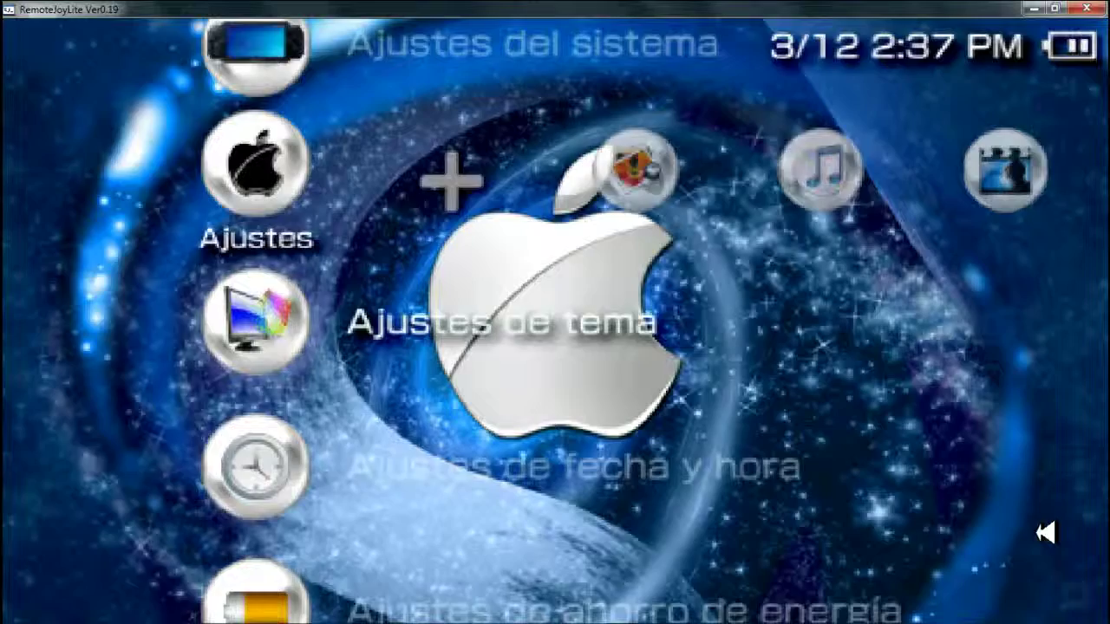
{"action": "key", "text": "Return"}
{"action": "key", "text": "Return"}
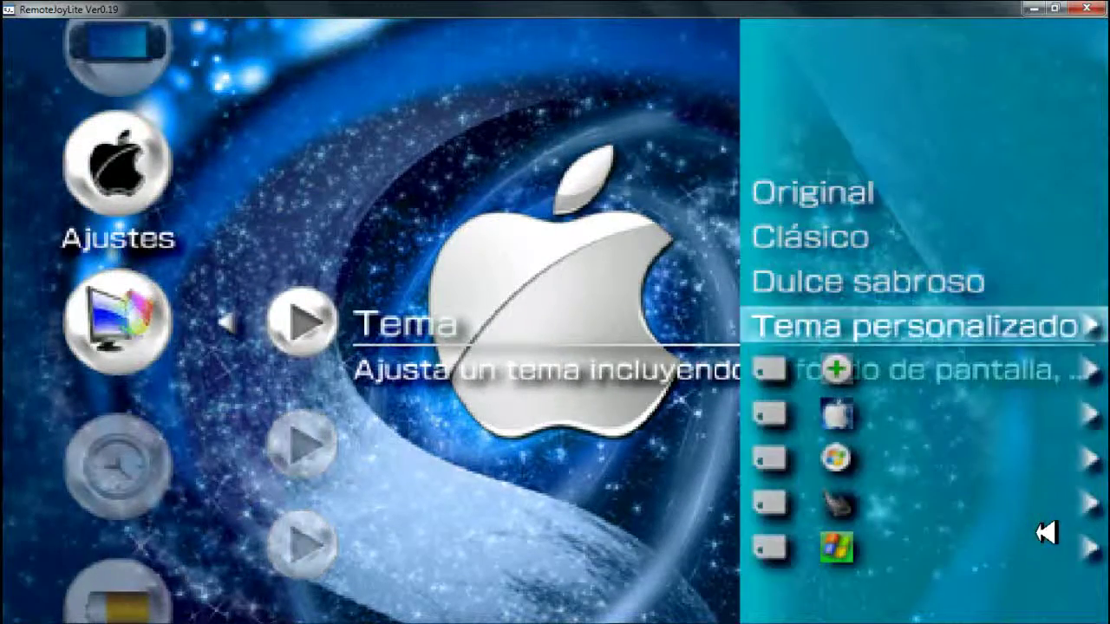
Step: Apply the Windows 7 custom theme and agree to overwrite the saved custom theme
{"action": "key", "text": "Down"}
{"action": "key", "text": "Down"}
{"action": "key", "text": "Down"}
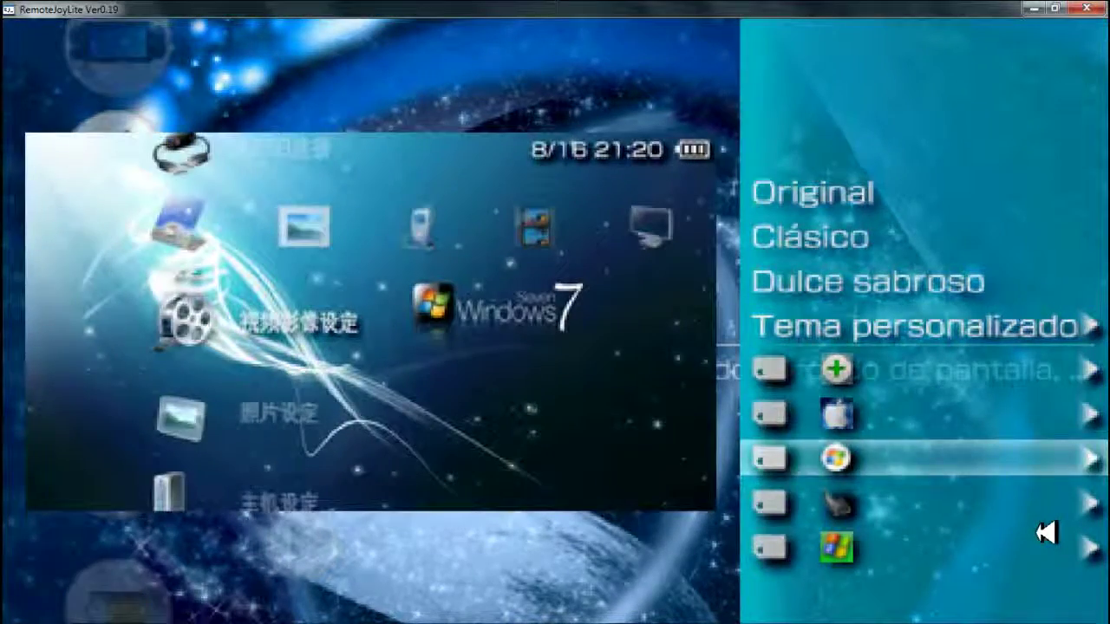
{"action": "key", "text": "Return"}
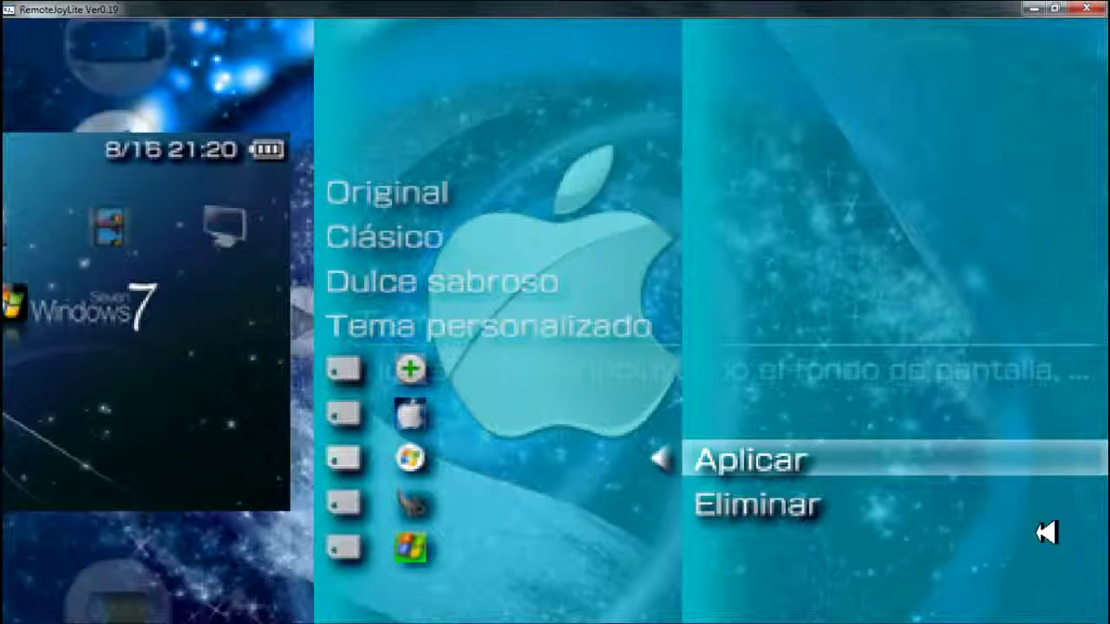
{"action": "key", "text": "Return"}
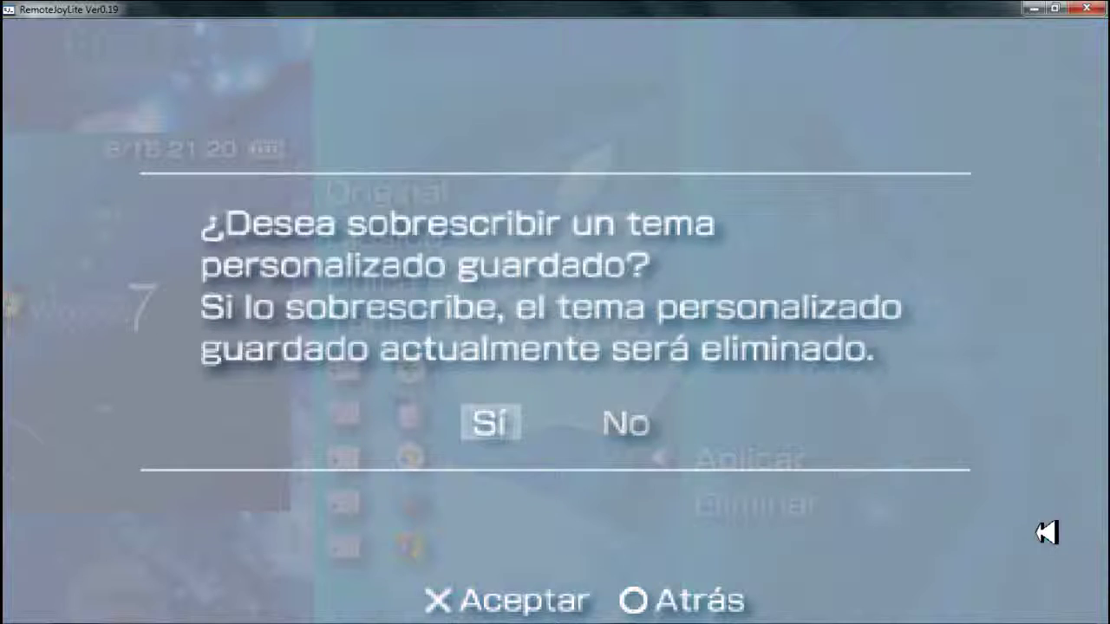
{"action": "key", "text": "Return"}
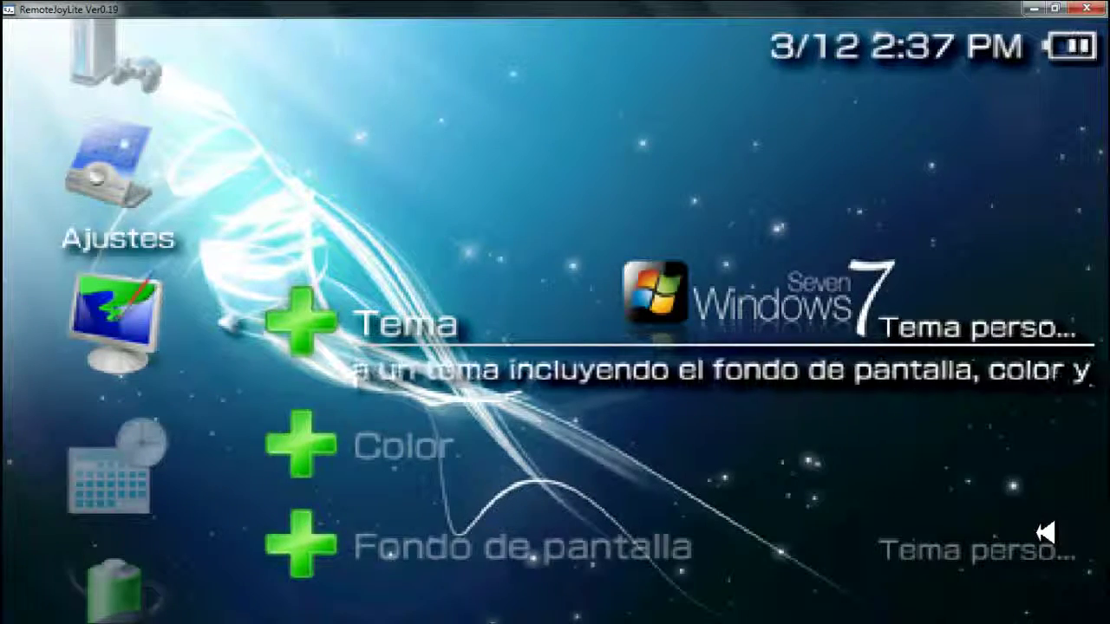
Step: Look over the Color and Fondo de pantalla settings in the Windows 7 theme and return to the Ajustes list
{"action": "key", "text": "Down"}
{"action": "key", "text": "Down"}
{"action": "key", "text": "Up"}
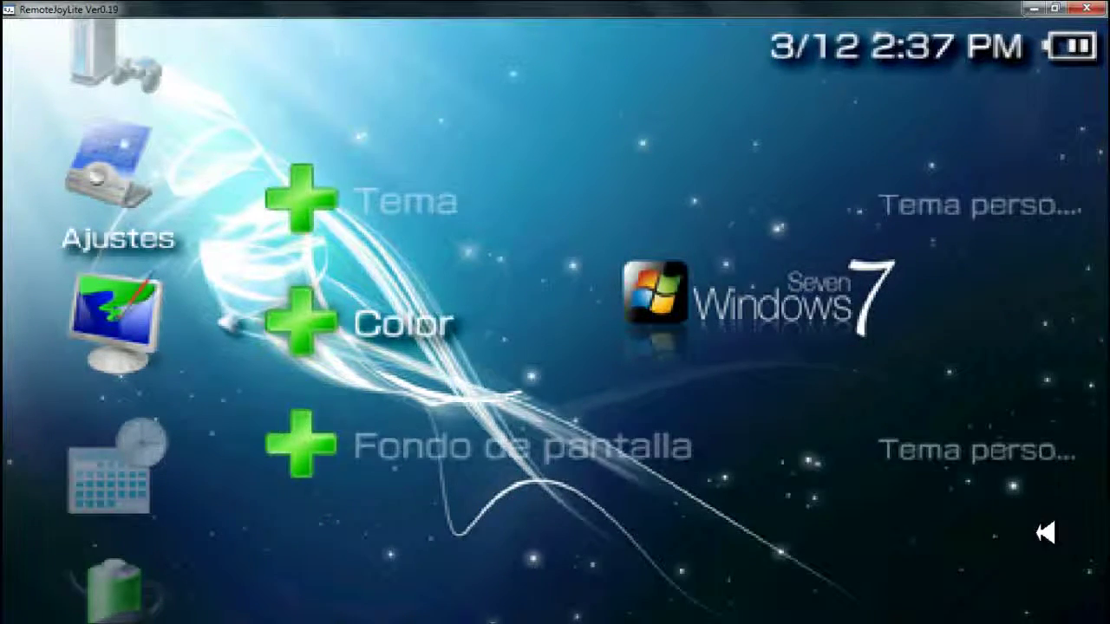
{"action": "key", "text": "Up"}
{"action": "key", "text": "Left"}
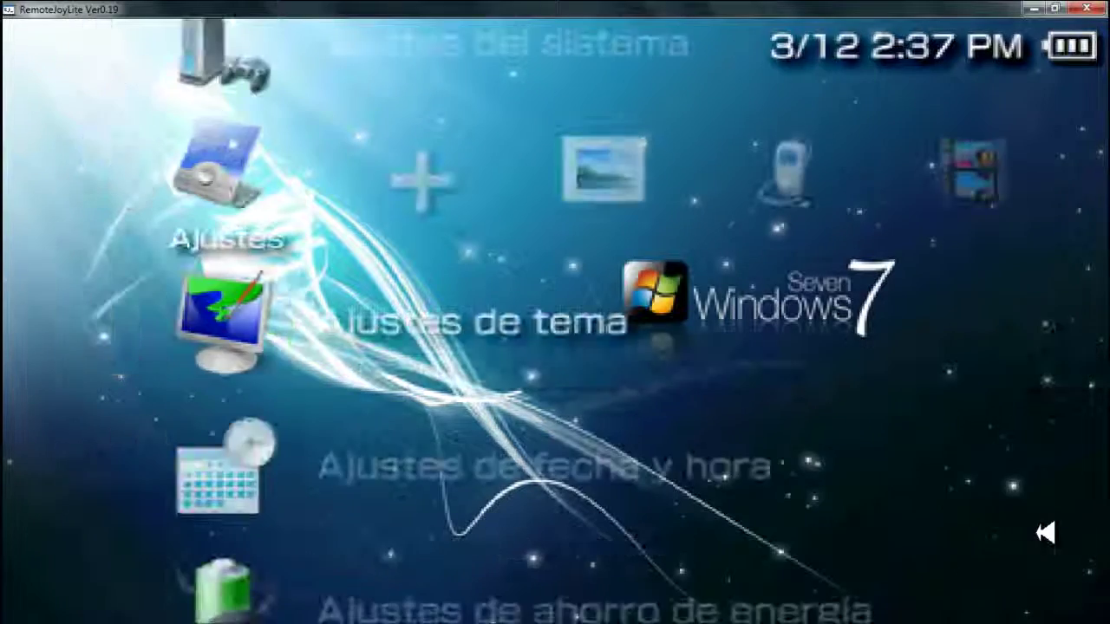
Step: Look down the Ajustes list past Ajustes de sonido to view the Windows 7 theme icons
{"action": "key", "text": "Down"}
{"action": "key", "text": "Down"}
{"action": "key", "text": "Down"}
{"action": "key", "text": "Down"}
{"action": "key", "text": "Down"}
{"action": "key", "text": "Down"}
{"action": "key", "text": "Down"}
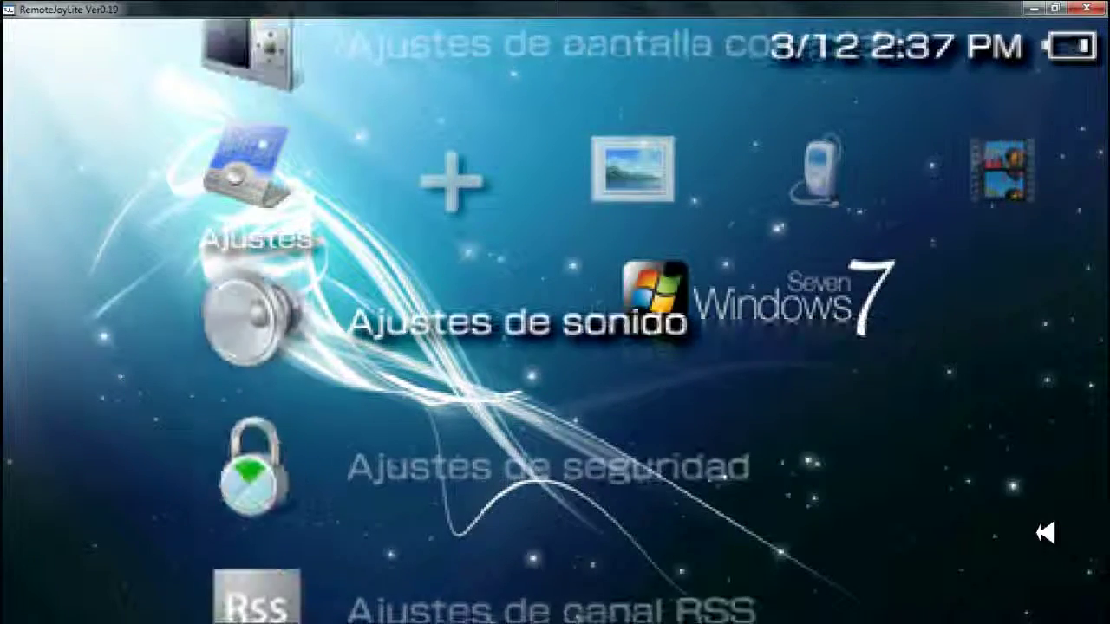
Step: Look back through the Ajustes list to Conexión USB and view the icons of its upper entries
{"action": "key", "text": "Up"}
{"action": "key", "text": "Up"}
{"action": "key", "text": "Up"}
{"action": "key", "text": "Up"}
{"action": "key", "text": "Up"}
{"action": "key", "text": "Up"}
{"action": "key", "text": "Up"}
{"action": "key", "text": "Up"}
{"action": "key", "text": "Up"}
{"action": "key", "text": "Up"}
{"action": "key", "text": "Up"}
{"action": "key", "text": "Up"}
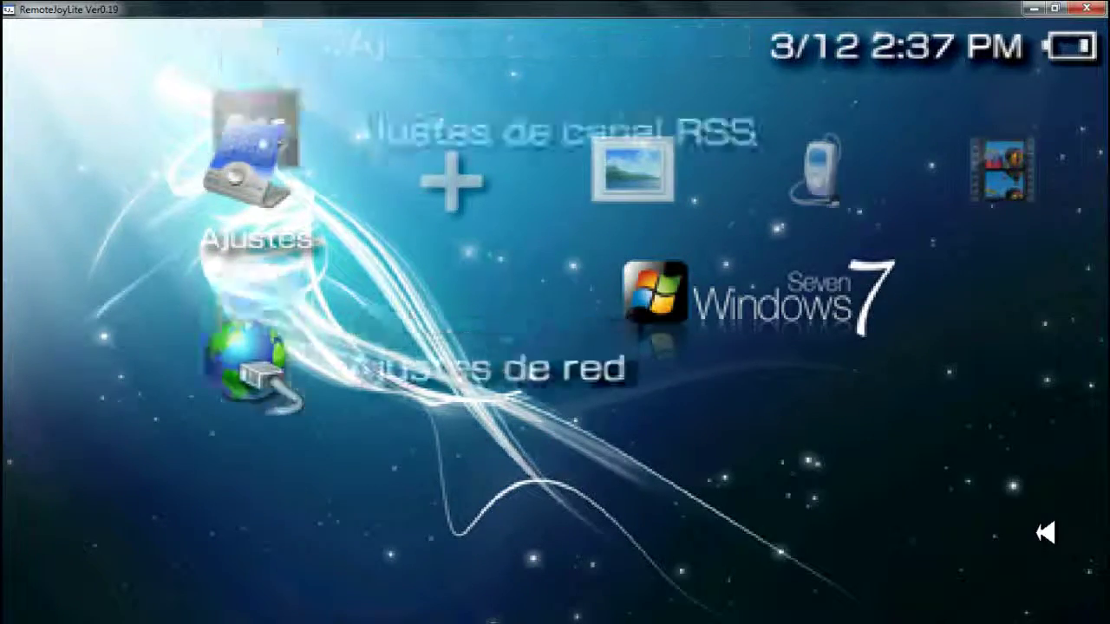
{"action": "key", "text": "Down"}
{"action": "key", "text": "Down"}
{"action": "key", "text": "Down"}
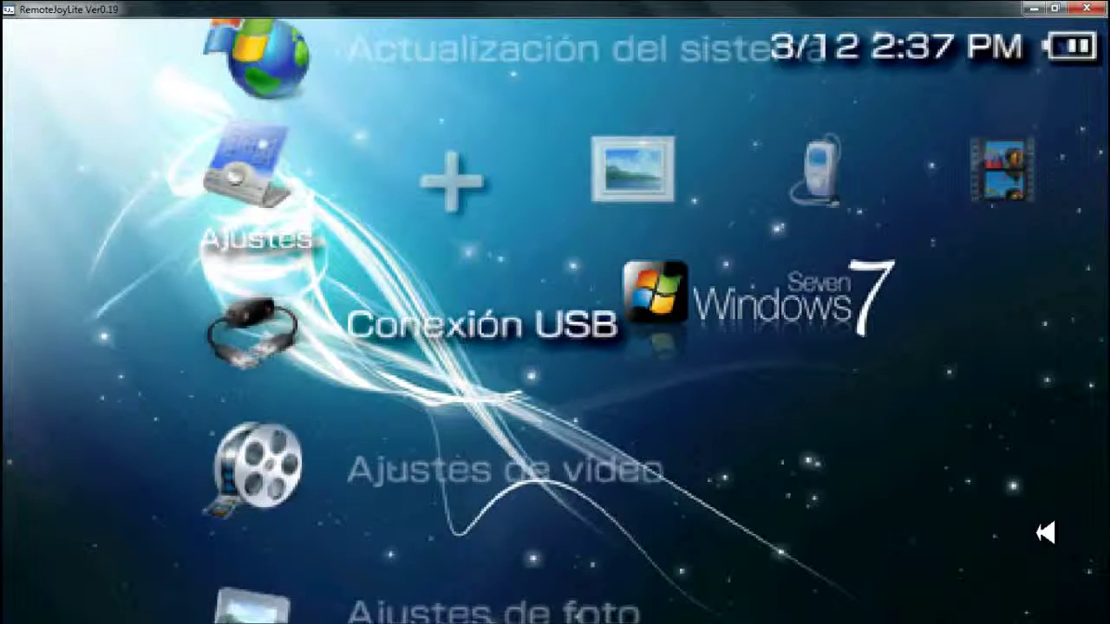
Step: Look down to Ajustes del sistema and return to Actualización del sistema, viewing the icons in between
{"action": "key", "text": "Down"}
{"action": "key", "text": "Down"}
{"action": "key", "text": "Down"}
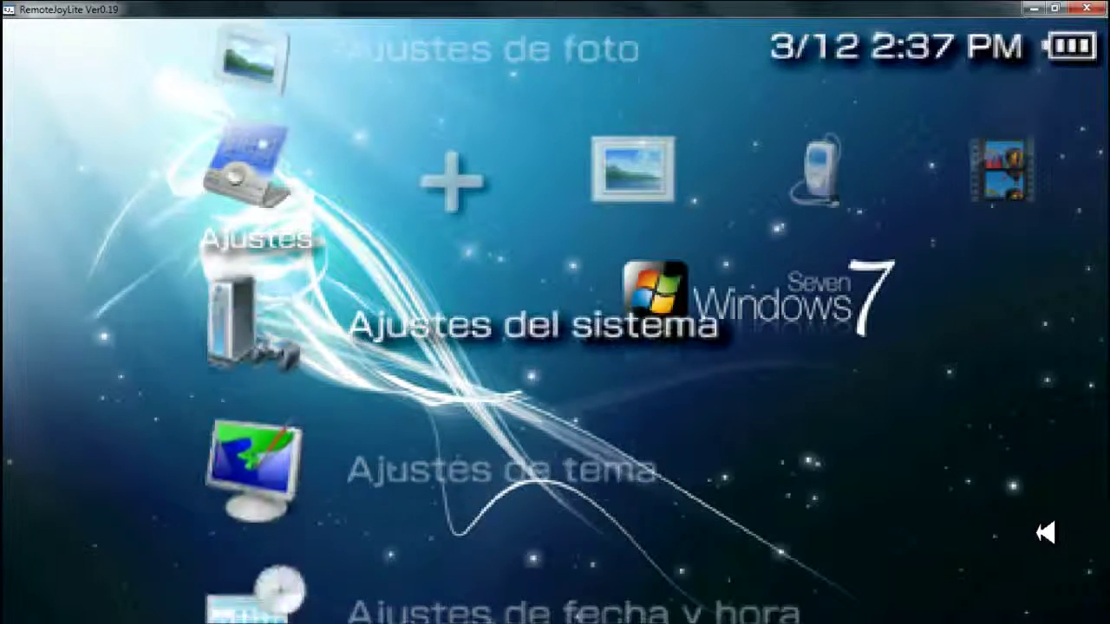
{"action": "key", "text": "Up"}
{"action": "key", "text": "Up"}
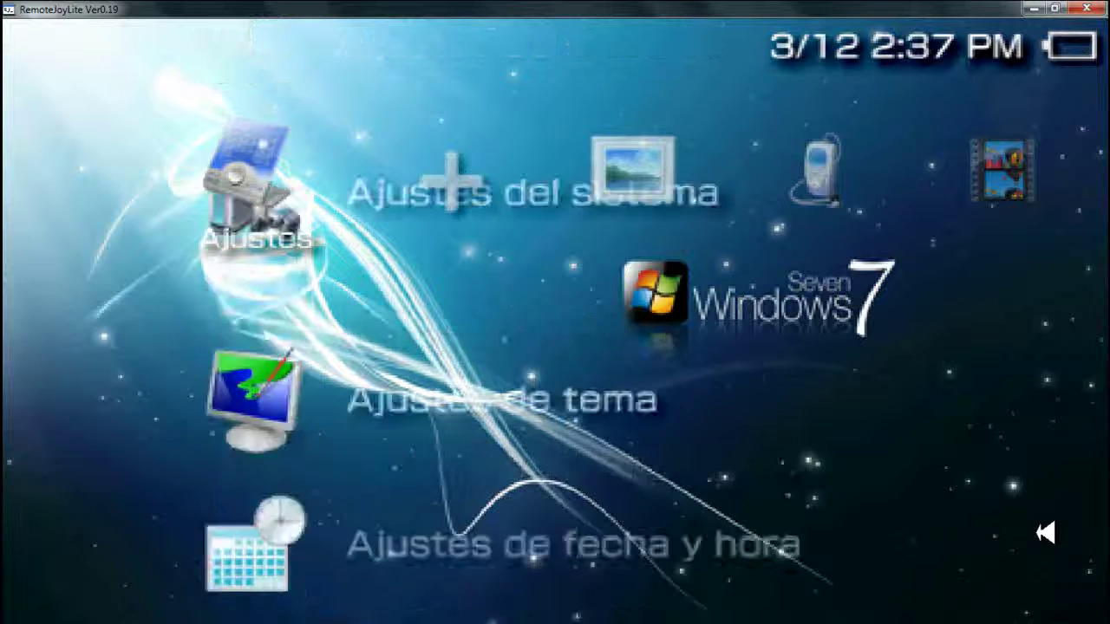
{"action": "key", "text": "Up"}
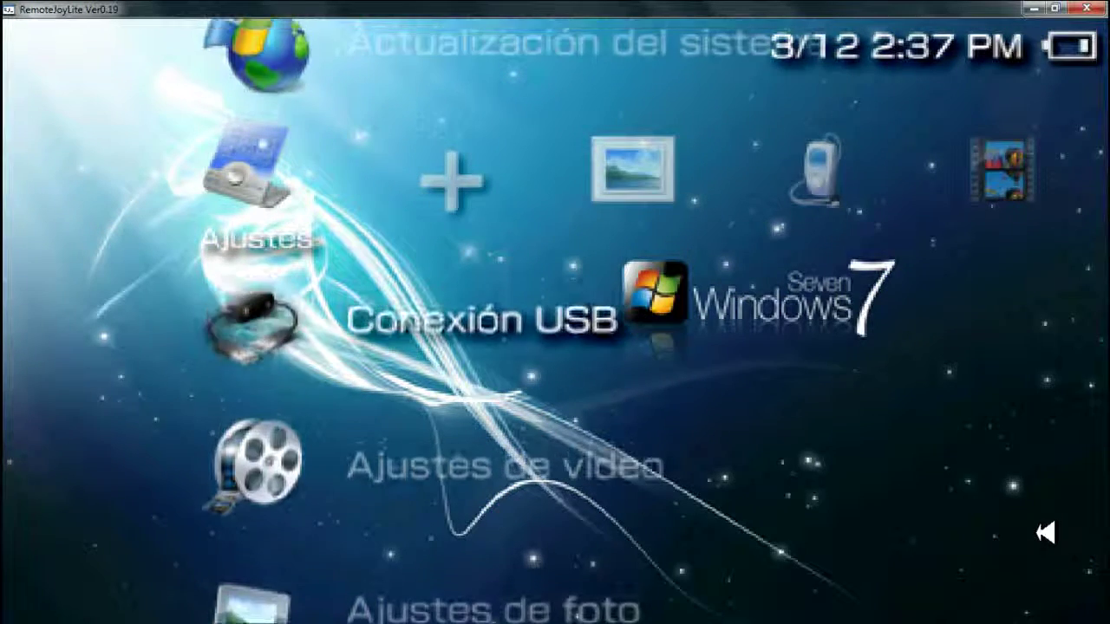
{"action": "key", "text": "Up"}
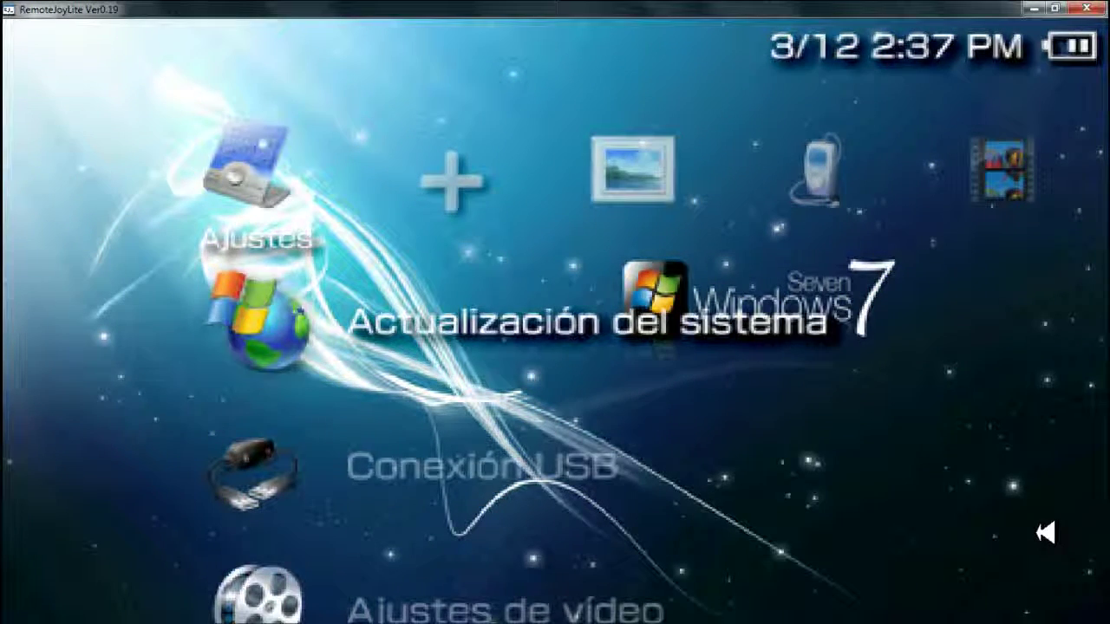
Step: Browse the Windows 7 theme's category icons from Foto to Red and look down the Red entries past LocationFree Player
{"action": "key", "text": "Right"}
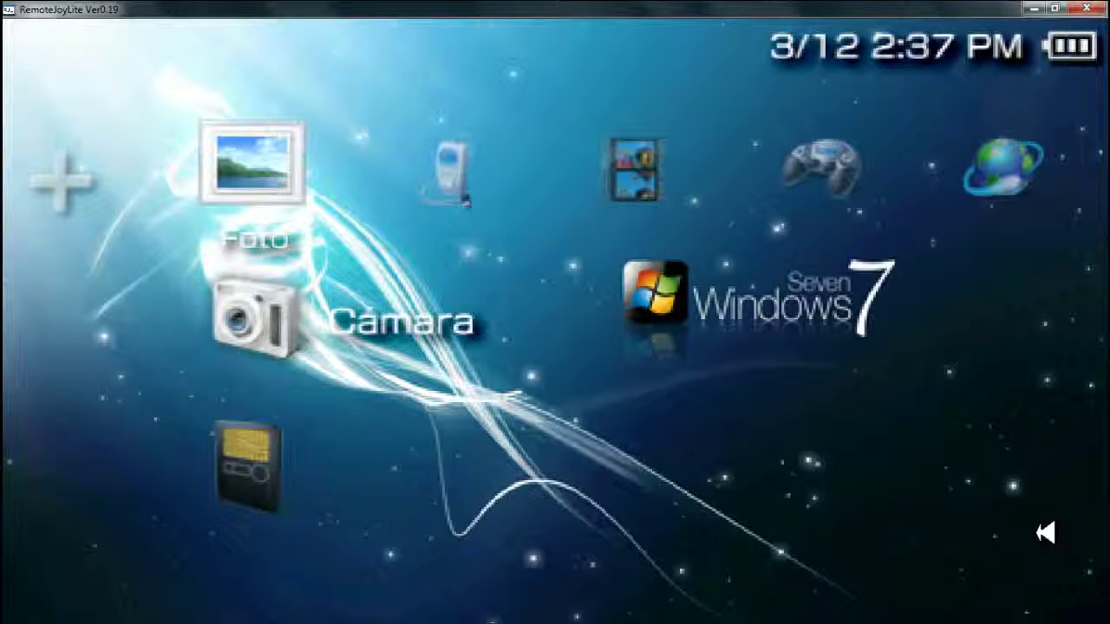
{"action": "key", "text": "Right"}
{"action": "key", "text": "Right"}
{"action": "key", "text": "Right"}
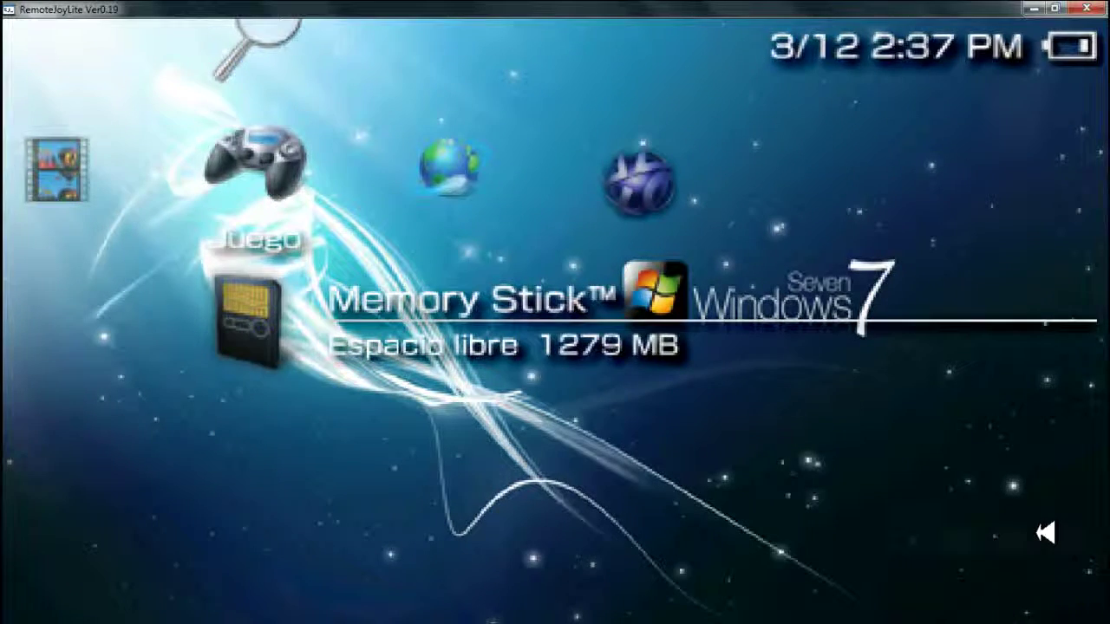
{"action": "key", "text": "Right"}
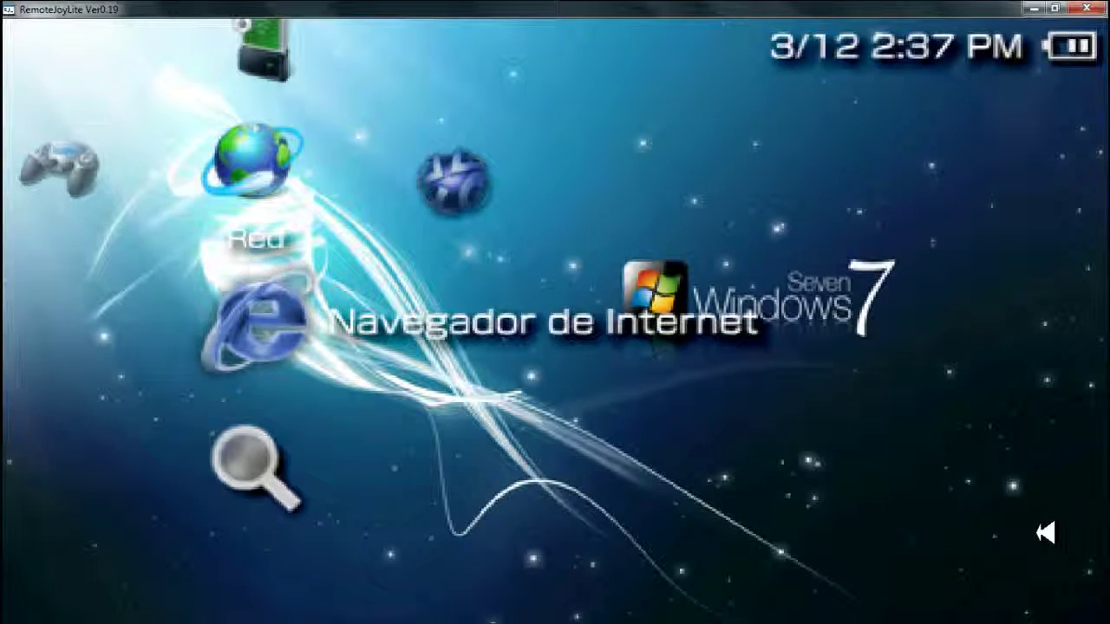
{"action": "key", "text": "Down"}
{"action": "key", "text": "Down"}
{"action": "key", "text": "Down"}
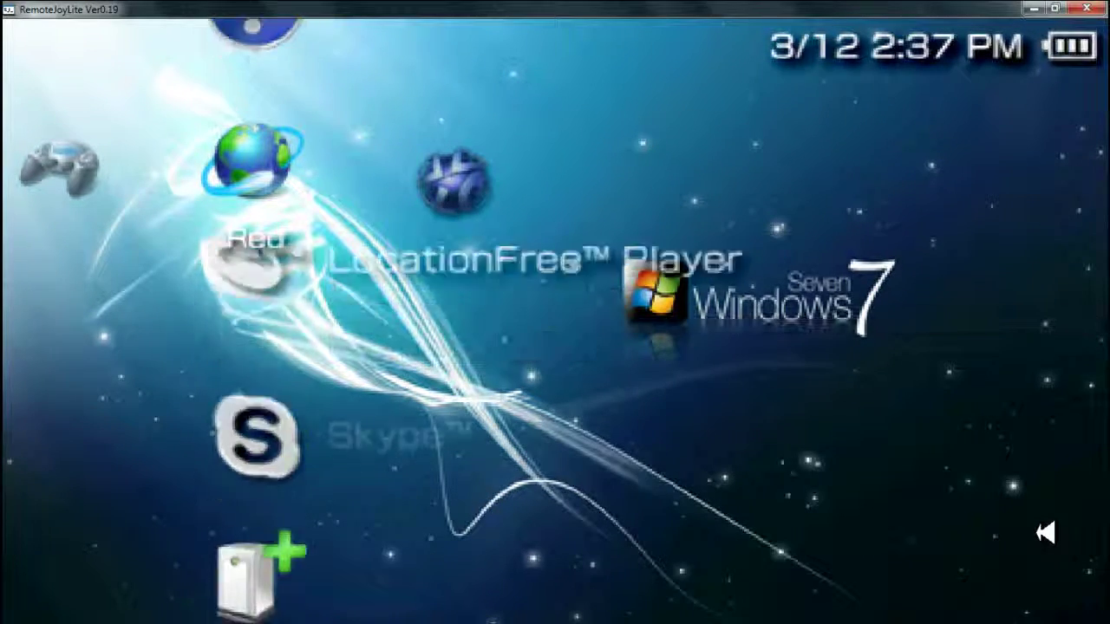
{"action": "key", "text": "Down"}
Step: View the PlayStation Network category and its upper entries in the Windows 7 theme and return to Red
{"action": "key", "text": "Right"}
{"action": "key", "text": "Left"}
{"action": "key", "text": "Right"}
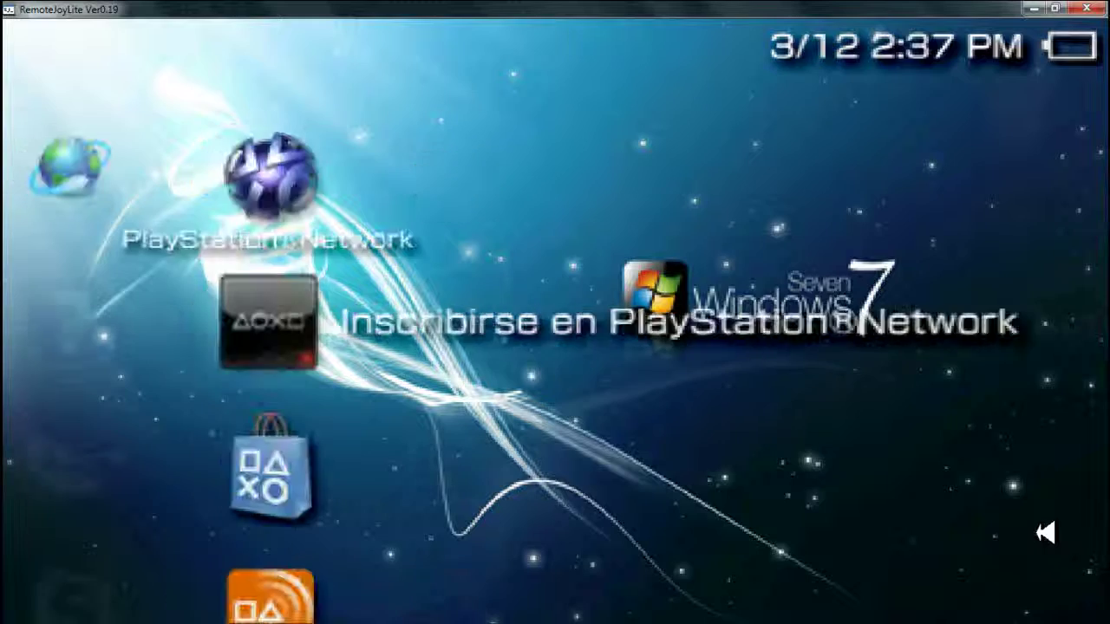
{"action": "key", "text": "Down"}
{"action": "key", "text": "Down"}
{"action": "key", "text": "Up"}
{"action": "key", "text": "Left"}
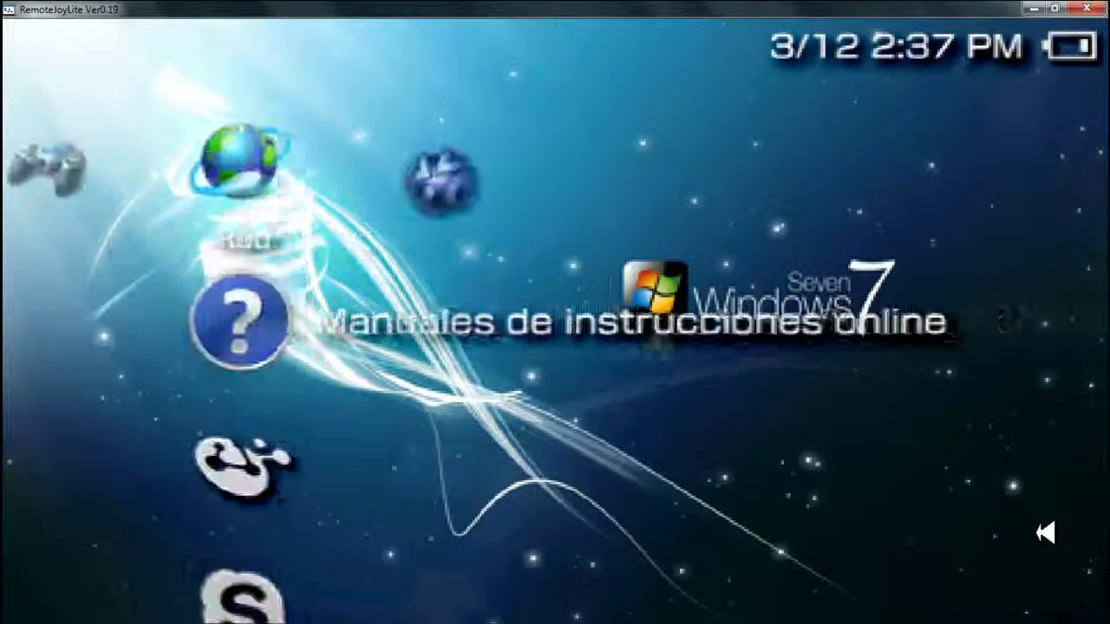
Step: View the Juego category's entries around Herramienta de datos guardados and go back to the Ajustes category
{"action": "key", "text": "Left"}
{"action": "key", "text": "Up"}
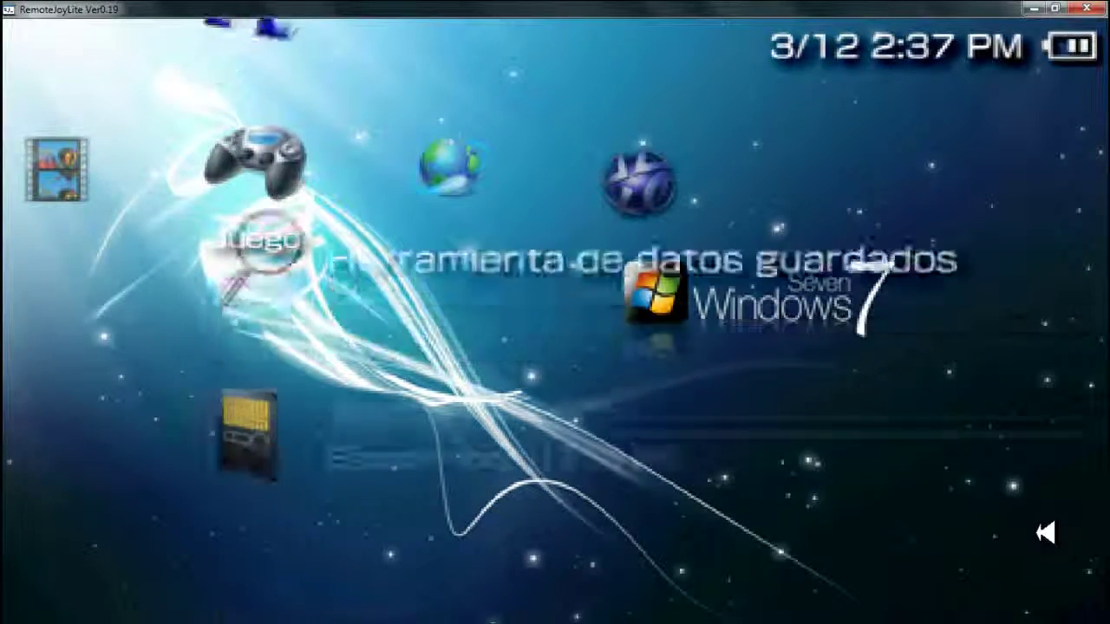
{"action": "key", "text": "Up"}
{"action": "key", "text": "Down"}
{"action": "key", "text": "Down"}
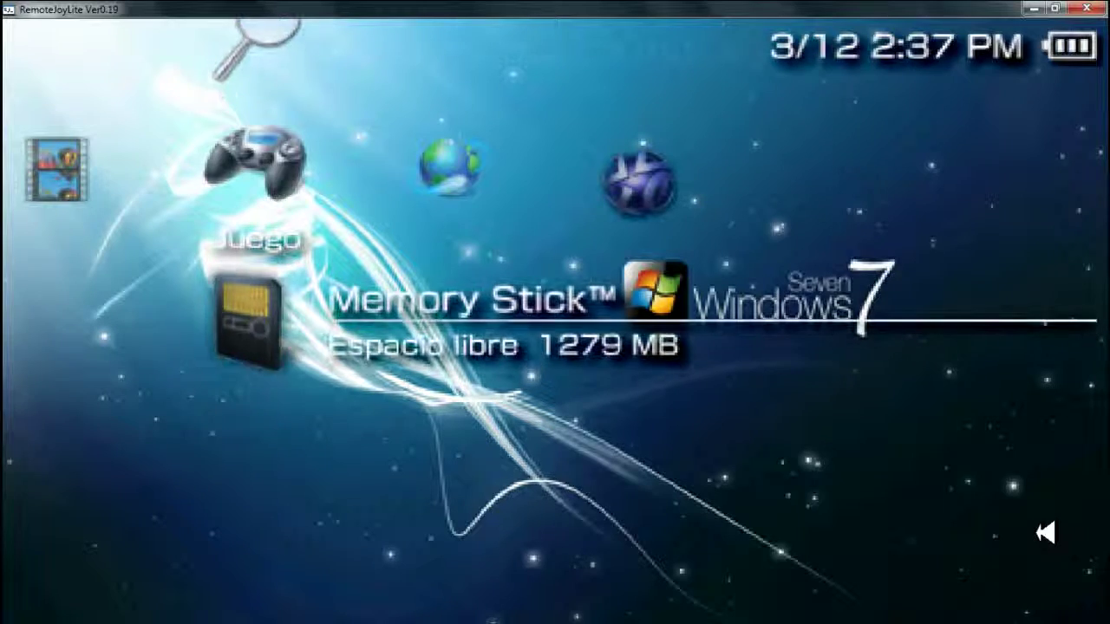
{"action": "key", "text": "Left"}
{"action": "key", "text": "Left"}
{"action": "key", "text": "Left"}
{"action": "key", "text": "Left"}
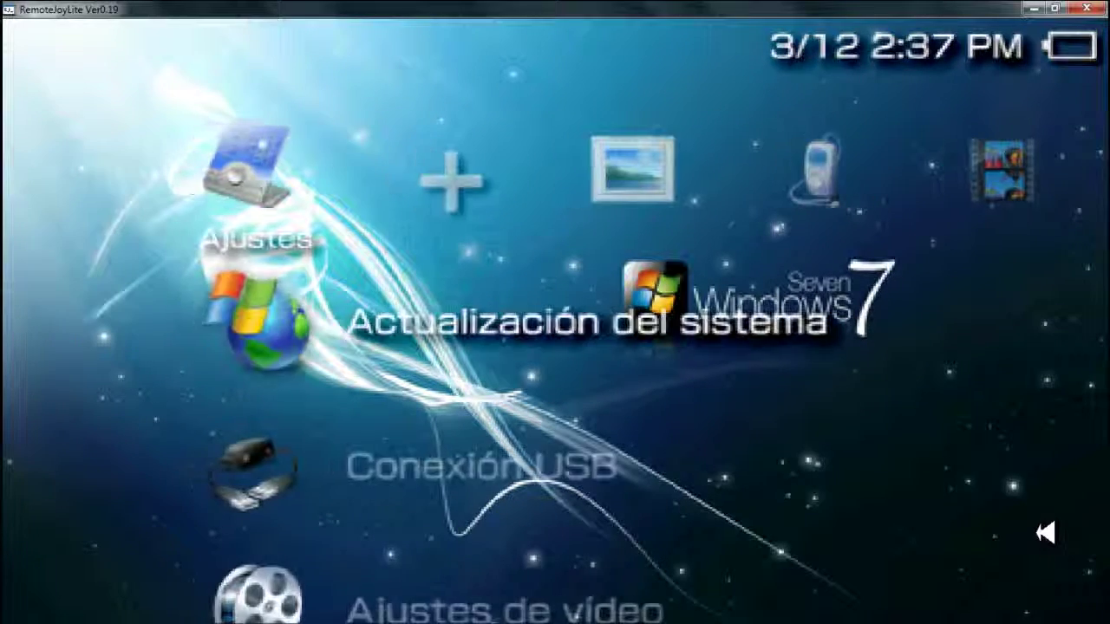
Step: Open Ajustes de tema in the Ajustes category
{"action": "key", "text": "Down"}
{"action": "key", "text": "Down"}
{"action": "key", "text": "Down"}
{"action": "key", "text": "Down"}
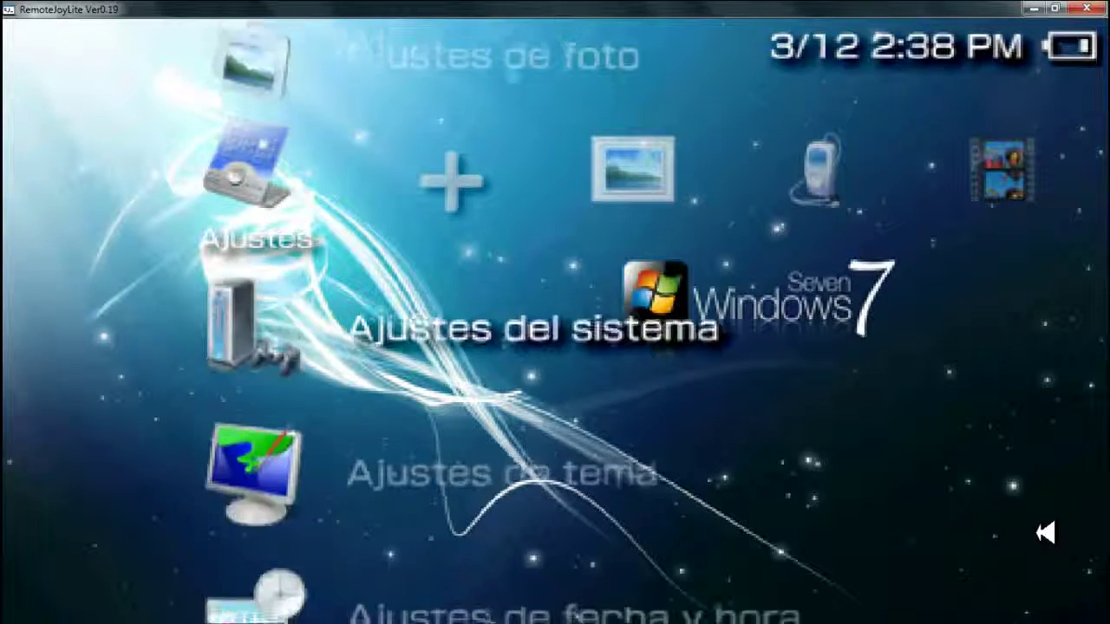
{"action": "key", "text": "Down"}
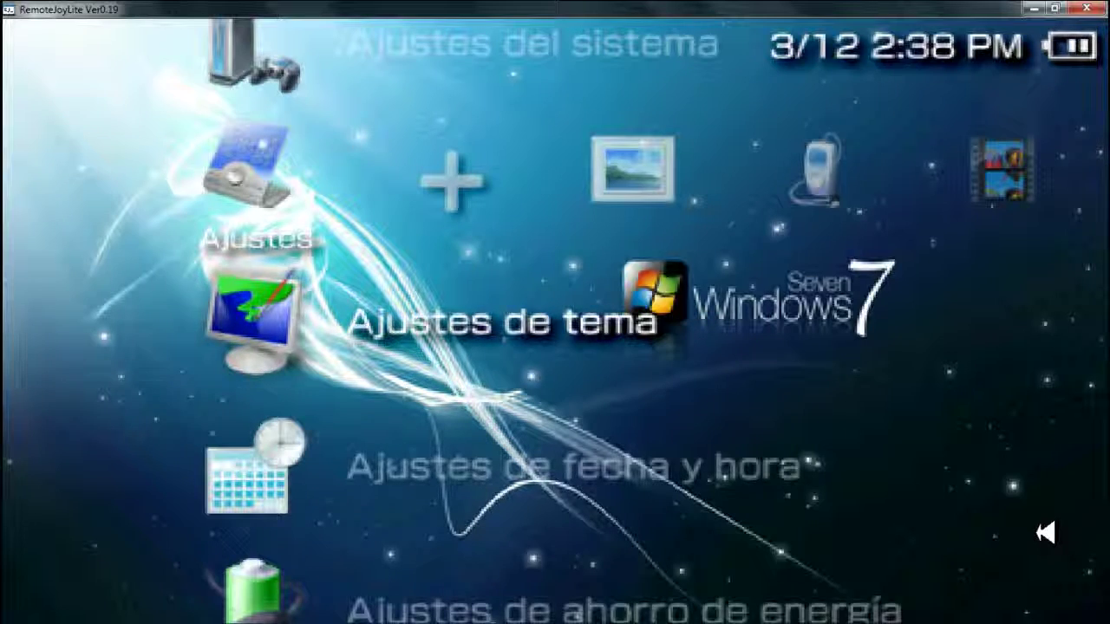
{"action": "key", "text": "Return"}
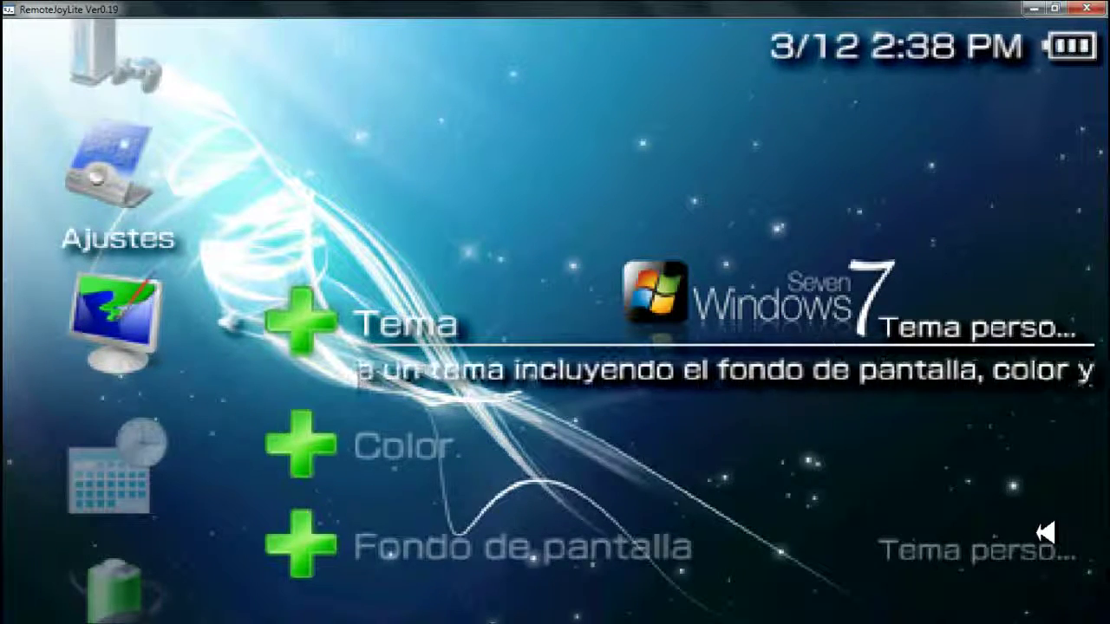
Step: Apply the Windows Vista custom theme, accept overwriting the saved custom theme and return to the Ajustes list
{"action": "key", "text": "Return"}
{"action": "key", "text": "Down"}
{"action": "key", "text": "Down"}
{"action": "key", "text": "Down"}
{"action": "key", "text": "Down"}
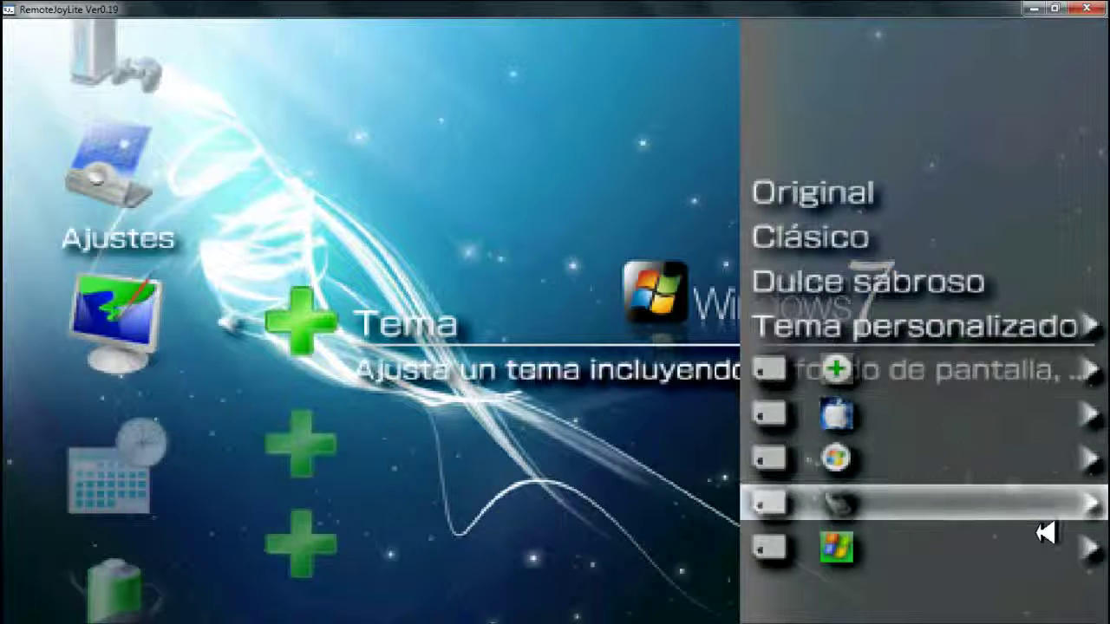
{"action": "key", "text": "Return"}
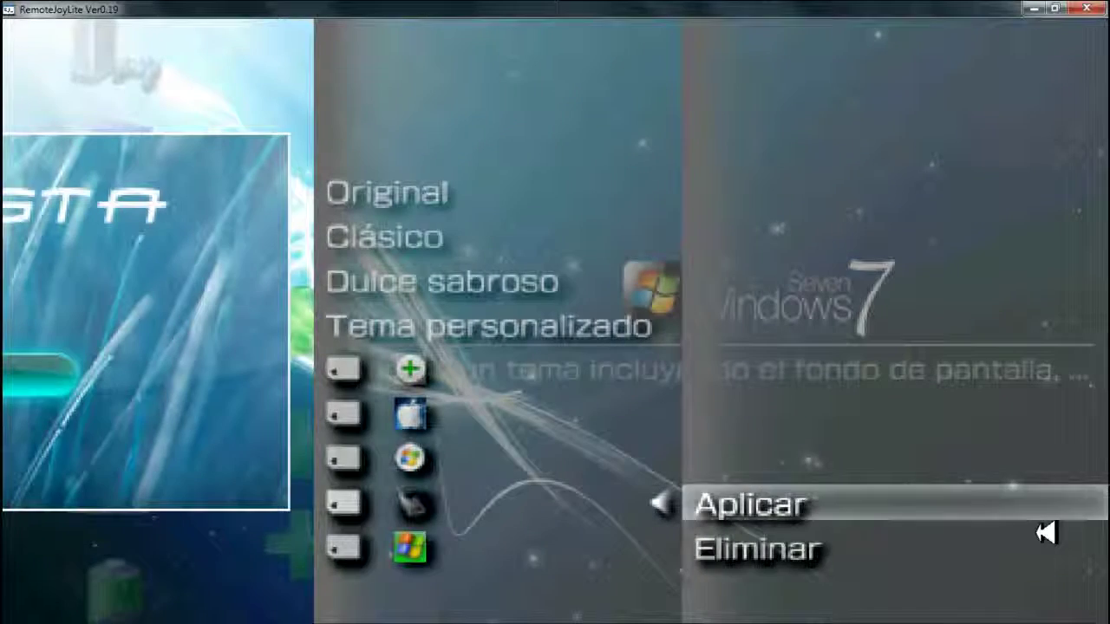
{"action": "key", "text": "Return"}
{"action": "key", "text": "Left"}
{"action": "key", "text": "Return"}
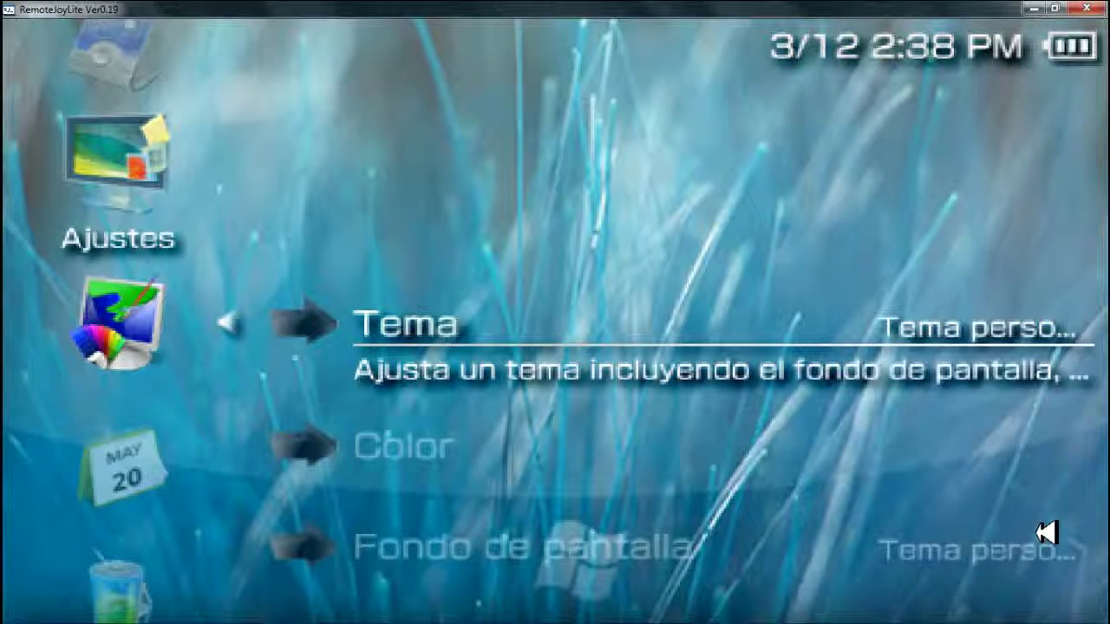
{"action": "key", "text": "Escape"}
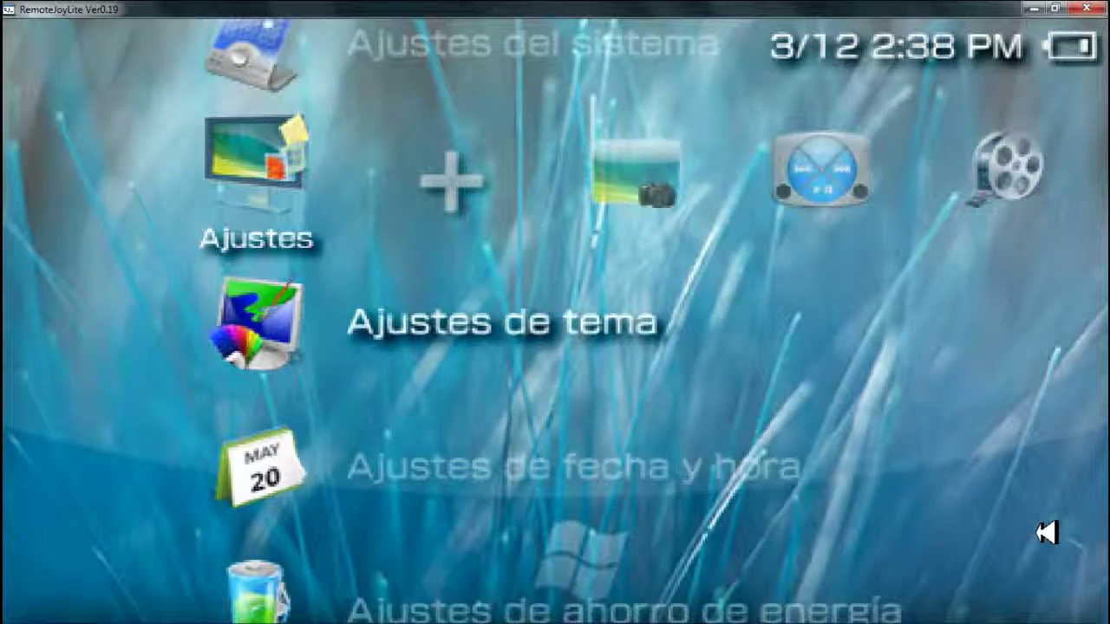
Step: Look down the Ajustes list past Ajustes de sonido to Ajustes de red to view the Vista theme icons
{"action": "key", "text": "Down"}
{"action": "key", "text": "Down"}
{"action": "key", "text": "Down"}
{"action": "key", "text": "Down"}
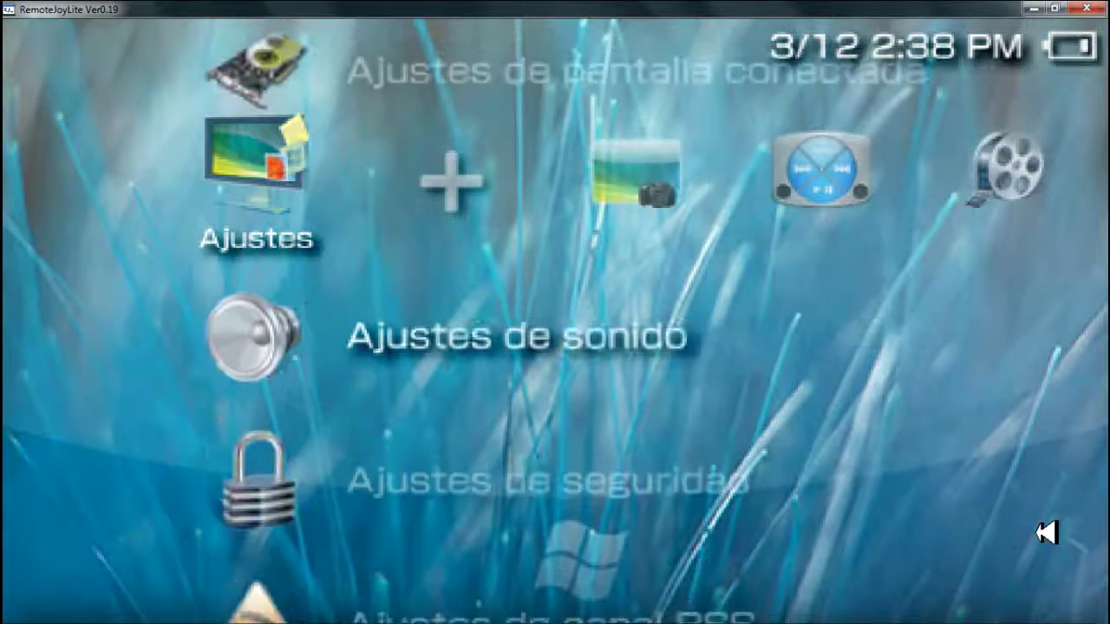
{"action": "key", "text": "Down"}
{"action": "key", "text": "Down"}
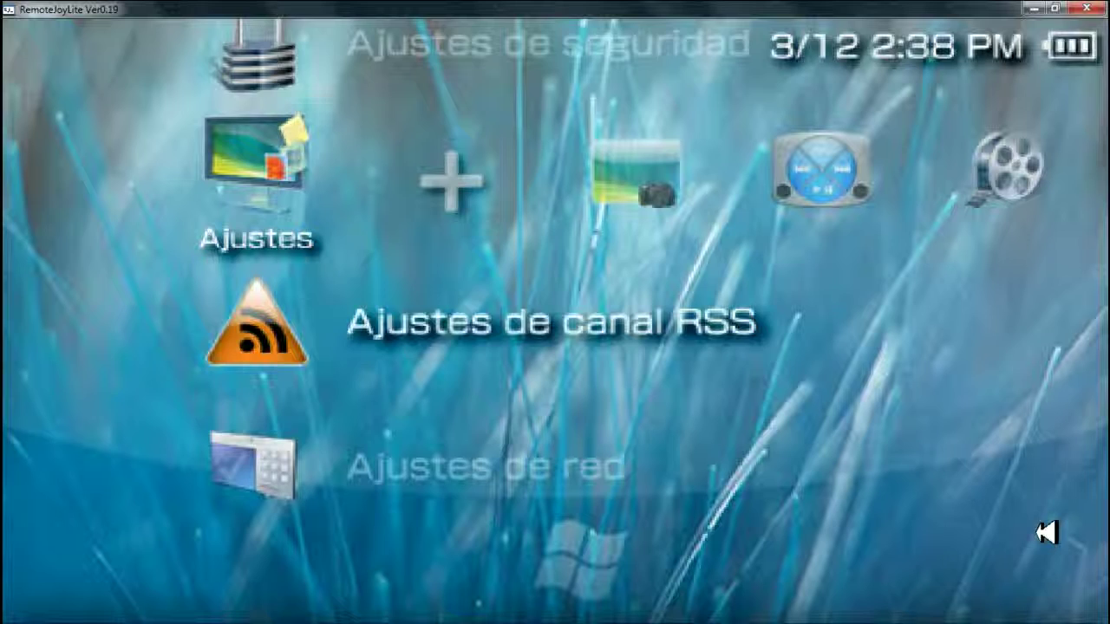
{"action": "key", "text": "Down"}
Step: Look back up the Ajustes list to Actualización del sistema, viewing the Vista icons
{"action": "key", "text": "Up"}
{"action": "key", "text": "Up"}
{"action": "key", "text": "Up"}
{"action": "key", "text": "Up"}
{"action": "key", "text": "Up"}
{"action": "key", "text": "Up"}
{"action": "key", "text": "Up"}
{"action": "key", "text": "Up"}
{"action": "key", "text": "Up"}
{"action": "key", "text": "Up"}
{"action": "key", "text": "Up"}
{"action": "key", "text": "Up"}
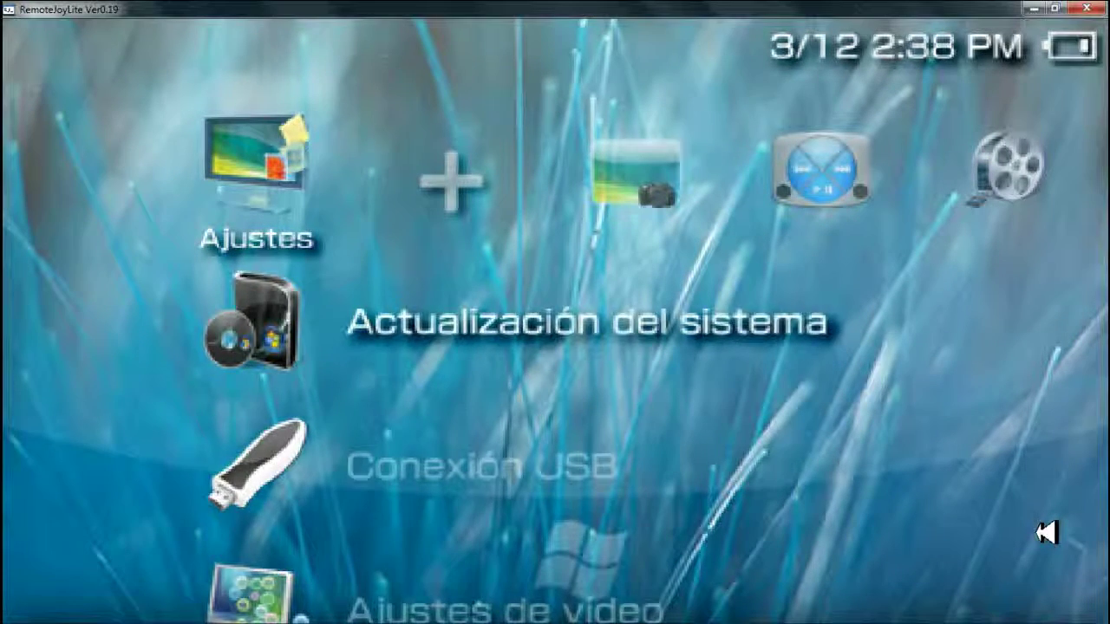
Step: Look down from Conexión USB to Ajustes de fecha y hora and return to Ajustes de tema in the Vista theme
{"action": "key", "text": "Down"}
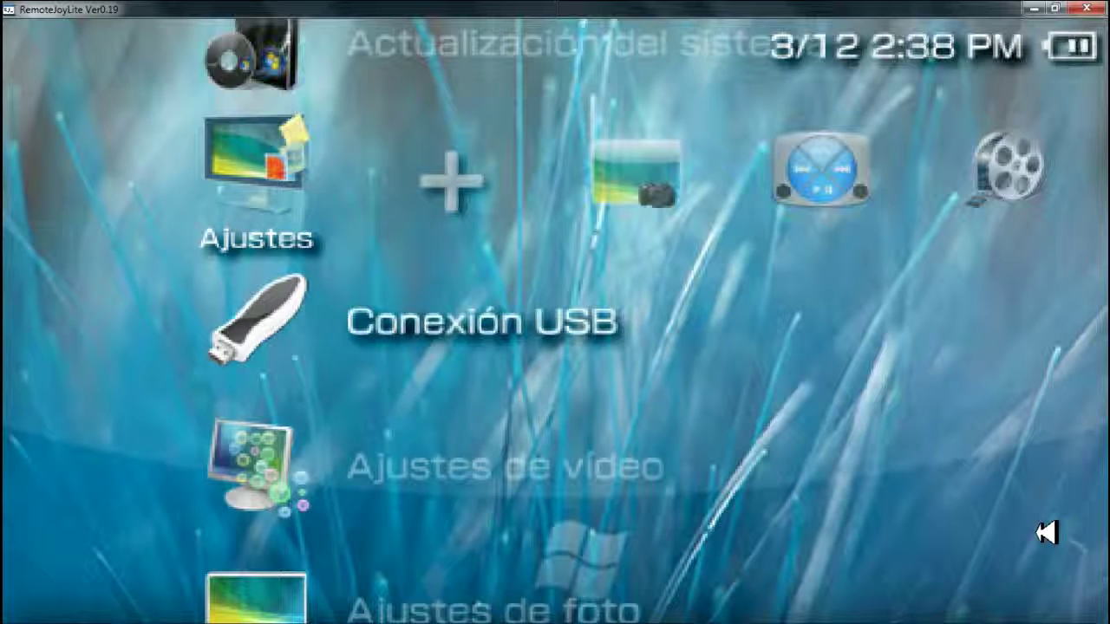
{"action": "key", "text": "Down"}
{"action": "key", "text": "Down"}
{"action": "key", "text": "Down"}
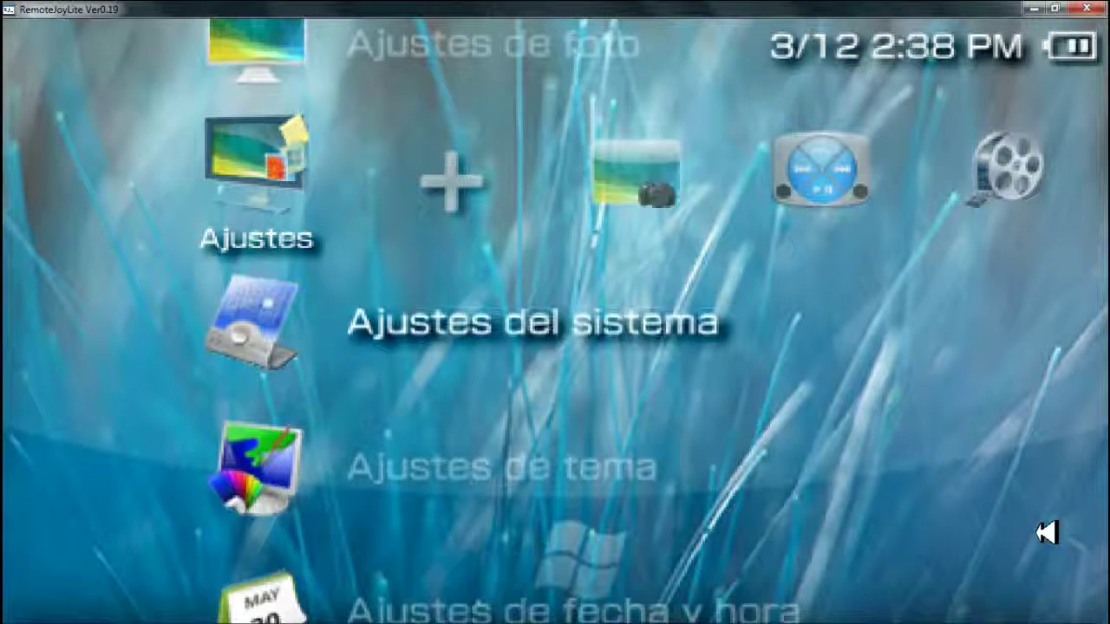
{"action": "key", "text": "Down"}
{"action": "key", "text": "Down"}
{"action": "key", "text": "Down"}
{"action": "key", "text": "Up"}
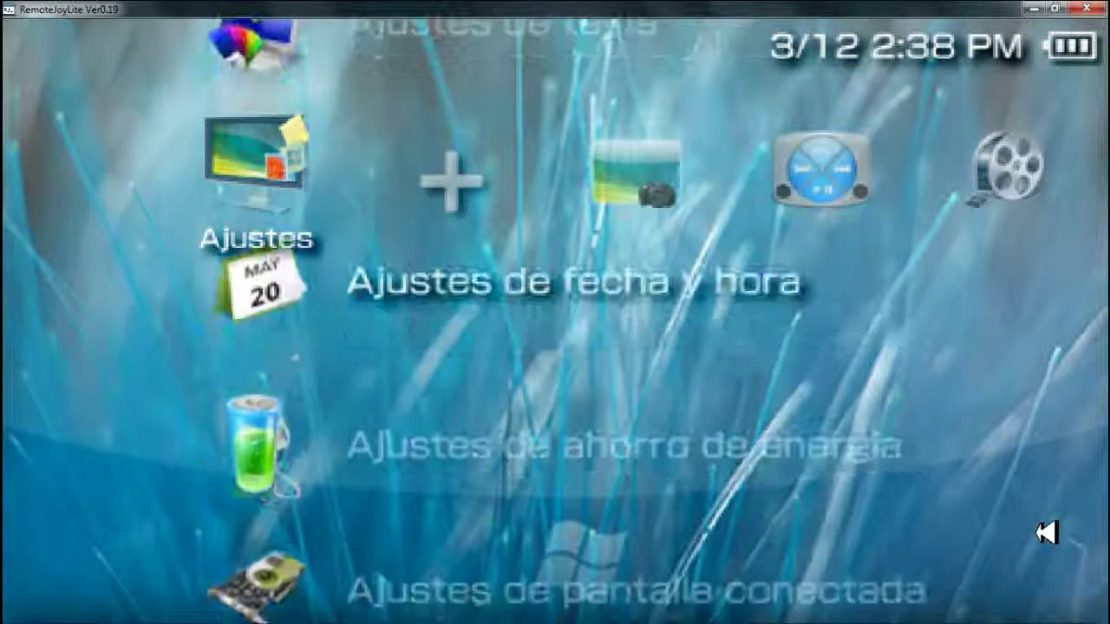
{"action": "key", "text": "Up"}
Step: Browse the Vista theme's category icons from Foto and Música through Red to PlayStation Network
{"action": "key", "text": "Right"}
{"action": "key", "text": "Right"}
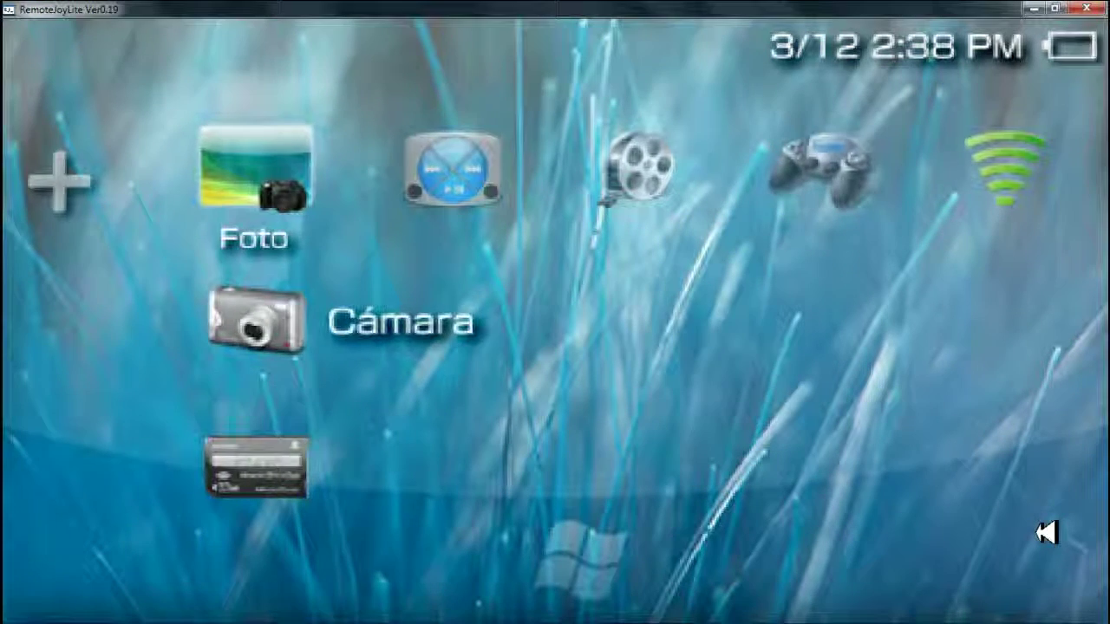
{"action": "key", "text": "Right"}
{"action": "key", "text": "Right"}
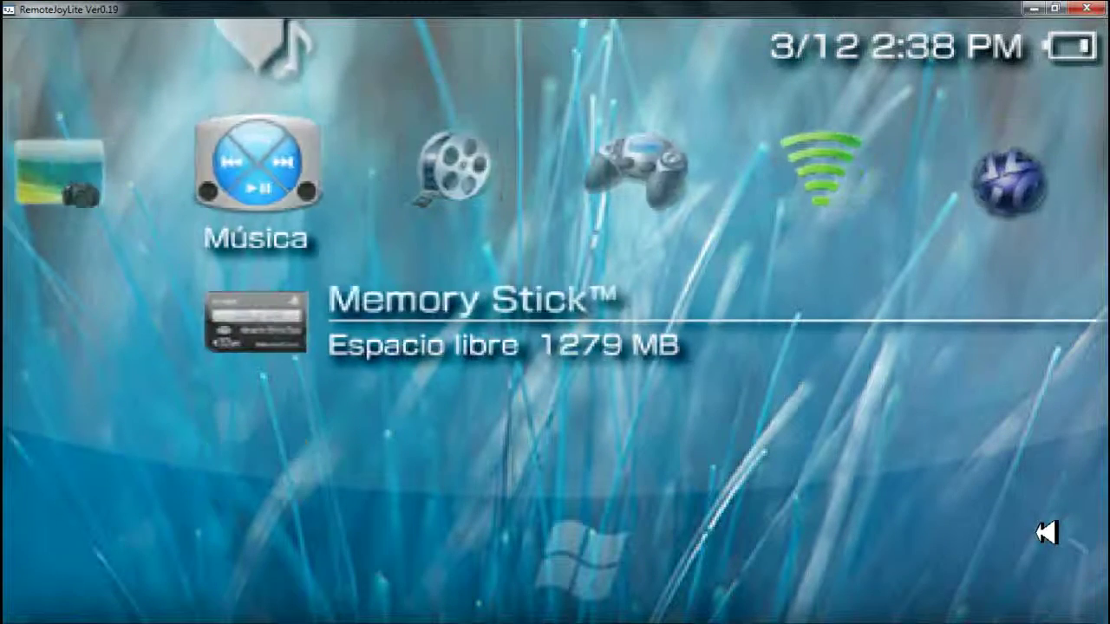
{"action": "key", "text": "Left"}
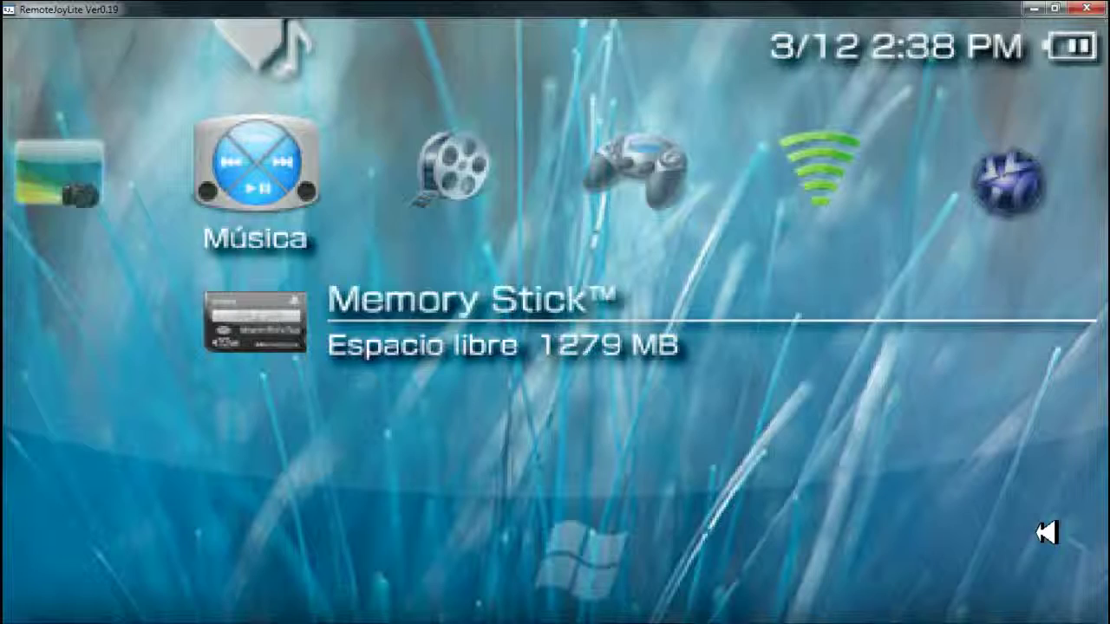
{"action": "key", "text": "Right"}
{"action": "key", "text": "Right"}
{"action": "key", "text": "Right"}
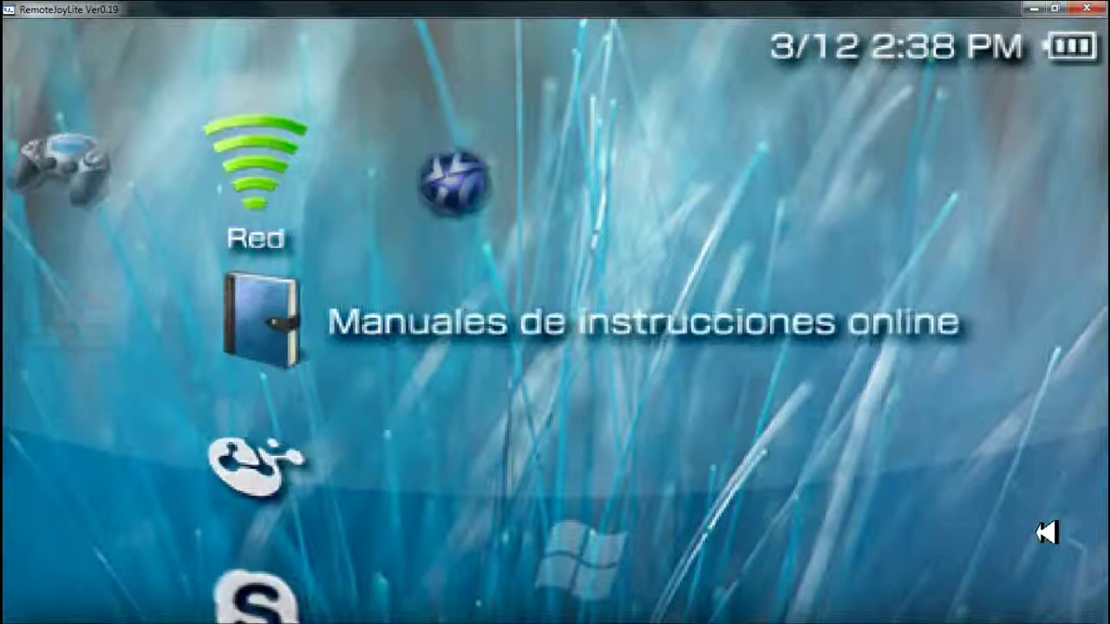
{"action": "key", "text": "Right"}
Step: Go back across the categories to Ajustes and stop on Ajustes de tema
{"action": "key", "text": "Left"}
{"action": "key", "text": "Left"}
{"action": "key", "text": "Left"}
{"action": "key", "text": "Left"}
{"action": "key", "text": "Left"}
{"action": "key", "text": "Left"}
{"action": "key", "text": "Left"}
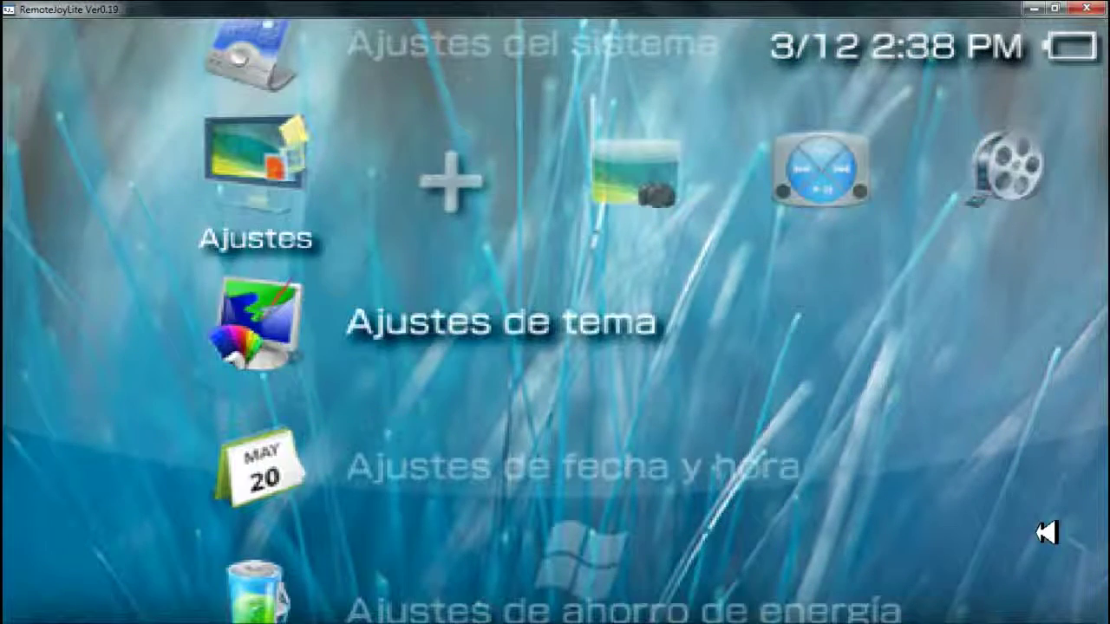
{"action": "key", "text": "Down"}
{"action": "key", "text": "Up"}
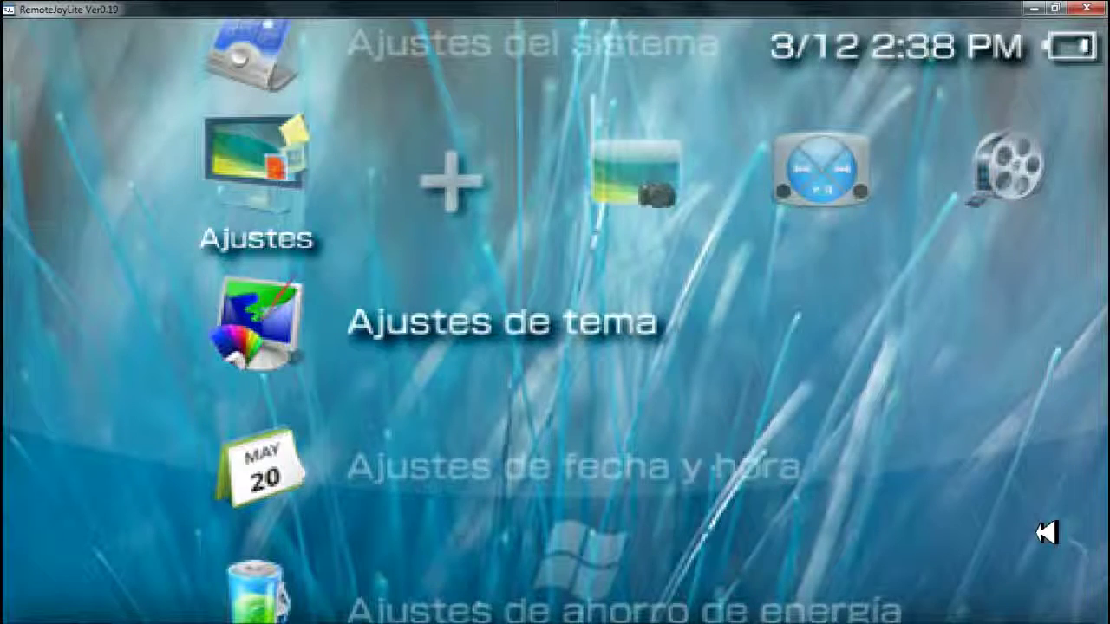
Step: Apply the Windows XP custom theme, accept overwriting the saved custom theme and return to the Ajustes list
{"action": "key", "text": "Right"}
{"action": "key", "text": "Right"}
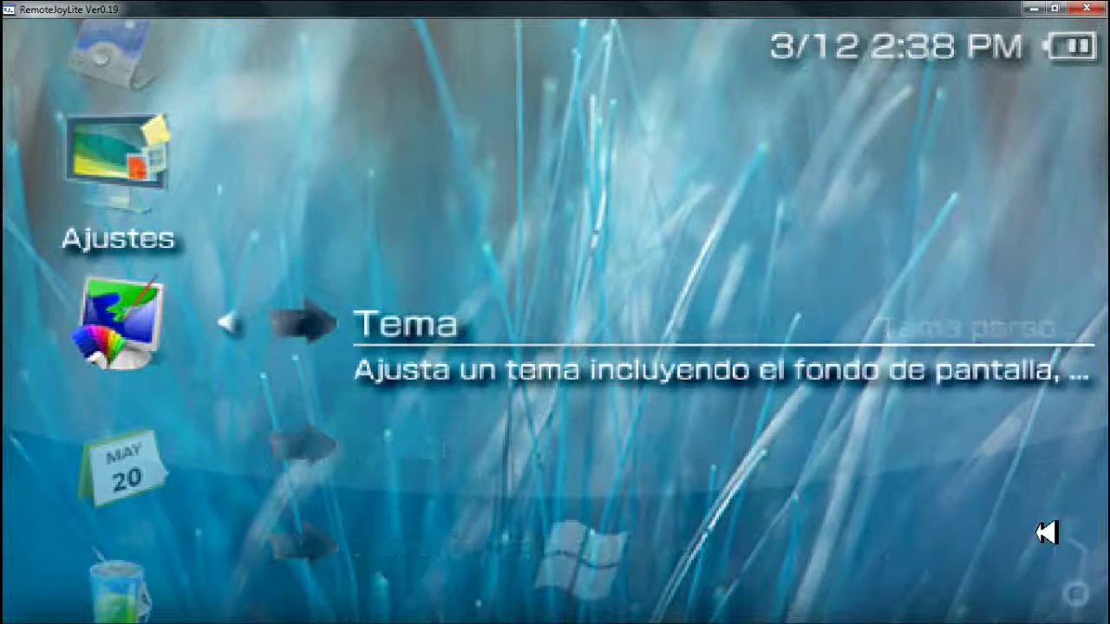
{"action": "key", "text": "Down"}
{"action": "key", "text": "Down"}
{"action": "key", "text": "Down"}
{"action": "key", "text": "Down"}
{"action": "key", "text": "Down"}
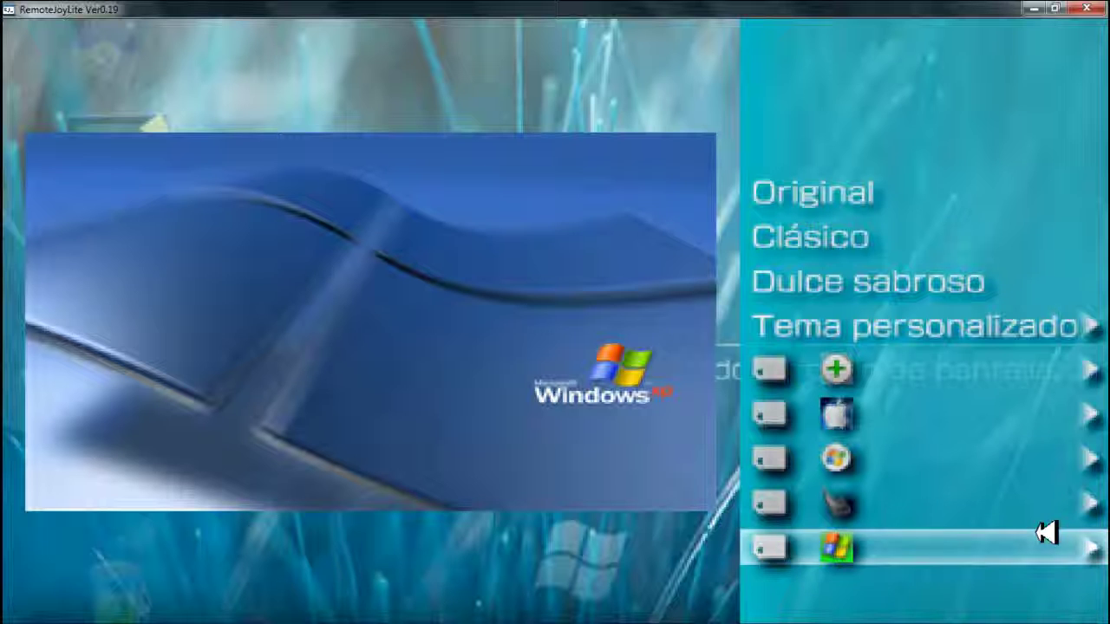
{"action": "key", "text": "Right"}
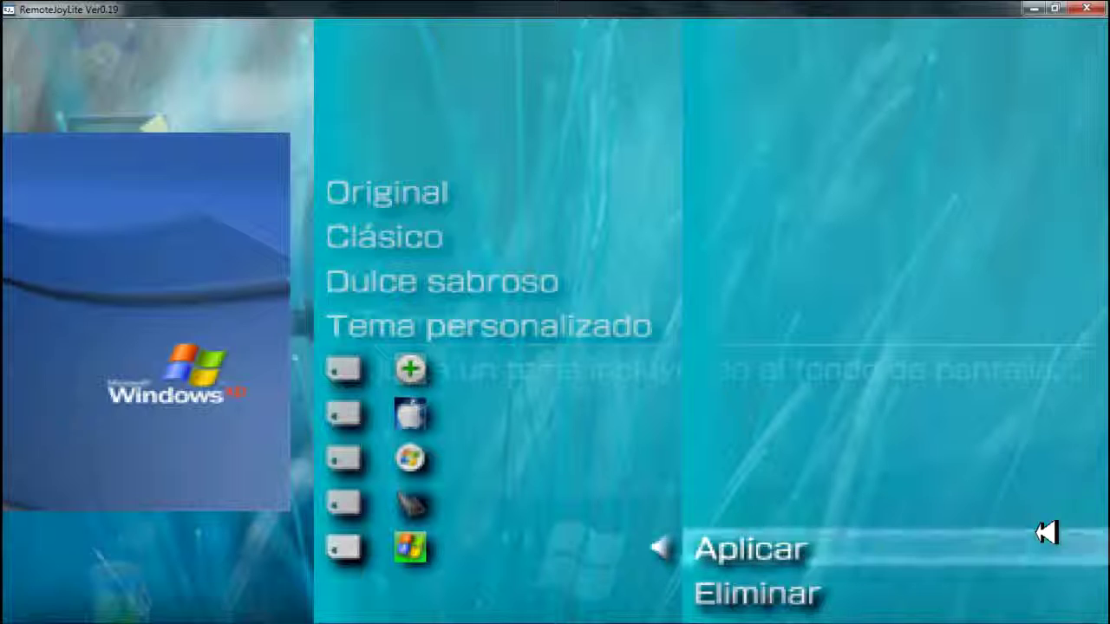
{"action": "key", "text": "Return"}
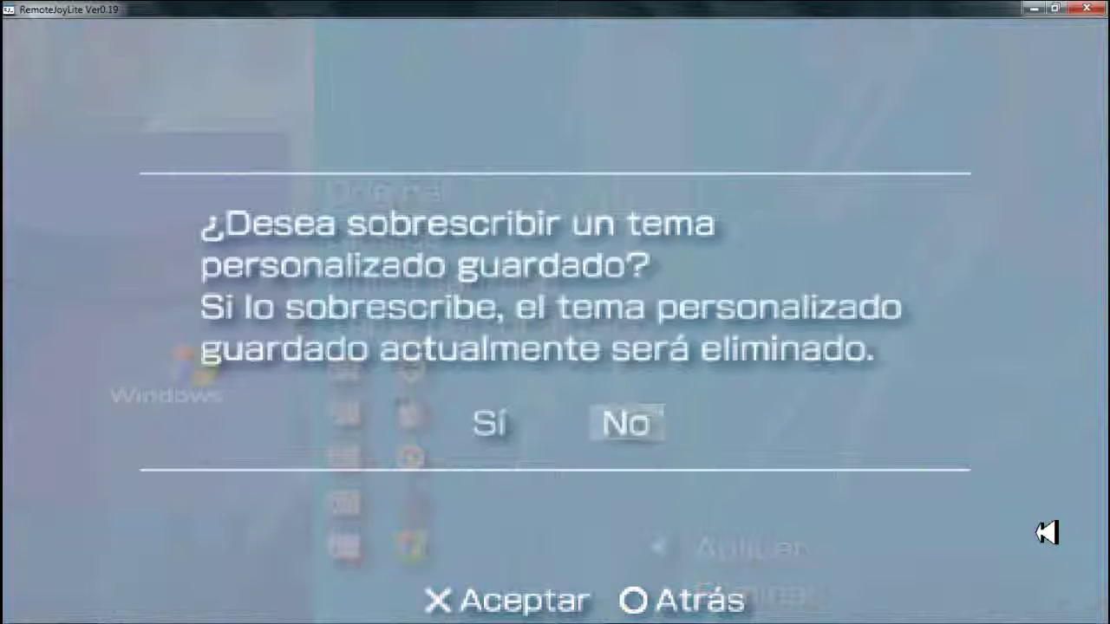
{"action": "key", "text": "Return"}
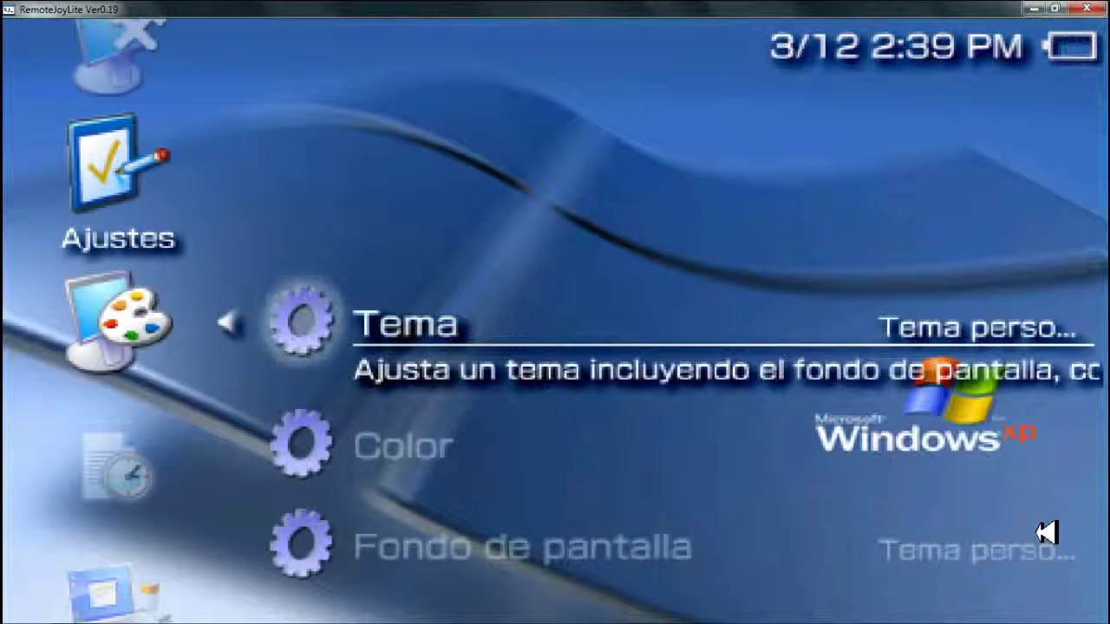
{"action": "key", "text": "Left"}
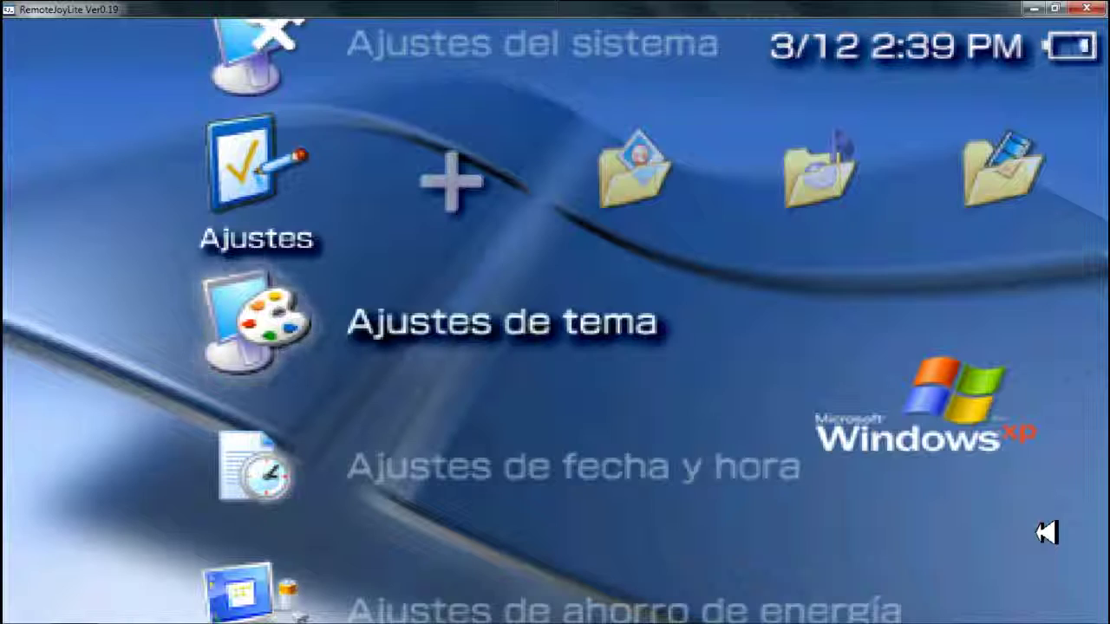
Step: Look through the Windows XP theme's Ajustes icons from Ajustes de tema down to Ajustes de red
{"action": "key", "text": "Down"}
{"action": "key", "text": "Down"}
{"action": "key", "text": "Down"}
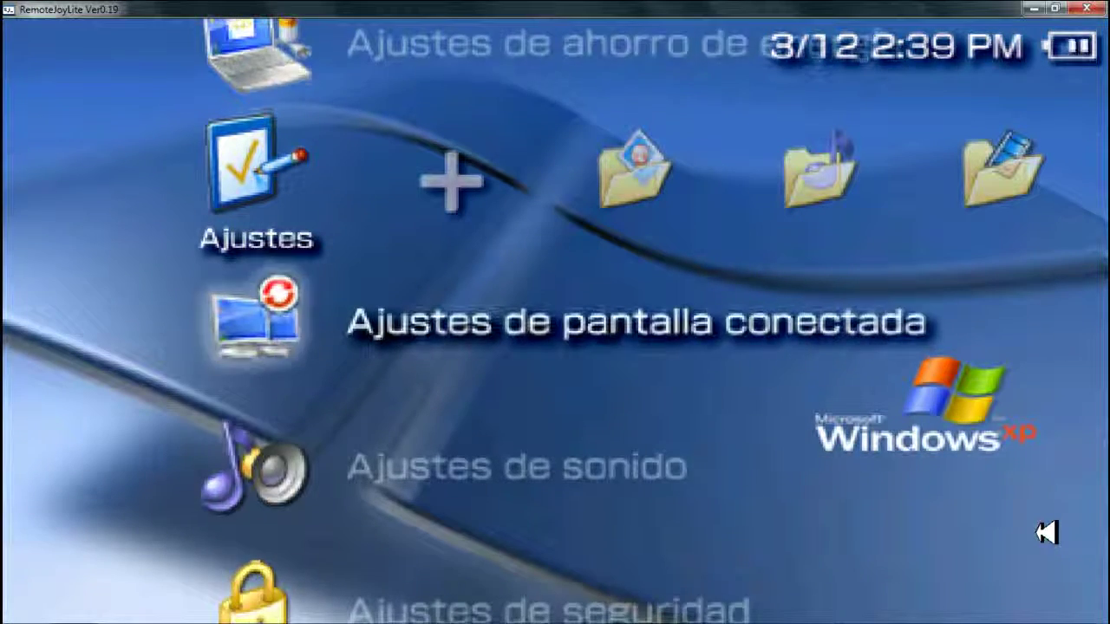
{"action": "key", "text": "Down"}
{"action": "key", "text": "Down"}
{"action": "key", "text": "Down"}
{"action": "key", "text": "Down"}
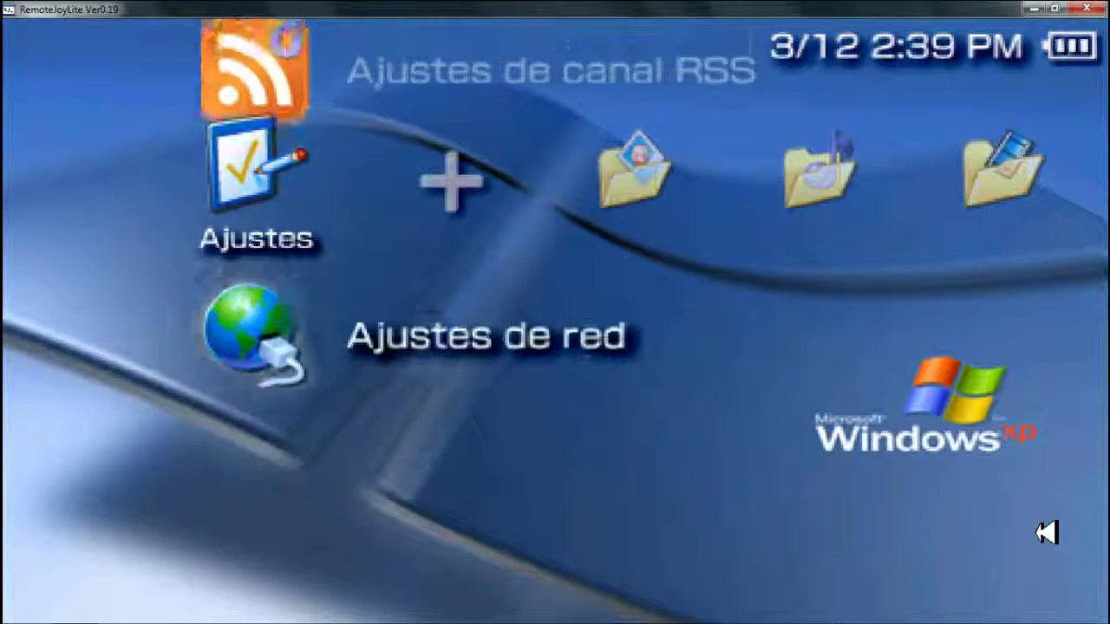
Step: Go back up the Ajustes list from Ajustes de red to Actualización del sistema
{"action": "key", "text": "Up"}
{"action": "key", "text": "Up"}
{"action": "key", "text": "Up"}
{"action": "key", "text": "Up"}
{"action": "key", "text": "Up"}
{"action": "key", "text": "Up"}
{"action": "key", "text": "Up"}
{"action": "key", "text": "Up"}
{"action": "key", "text": "Up"}
{"action": "key", "text": "Up"}
{"action": "key", "text": "Up"}
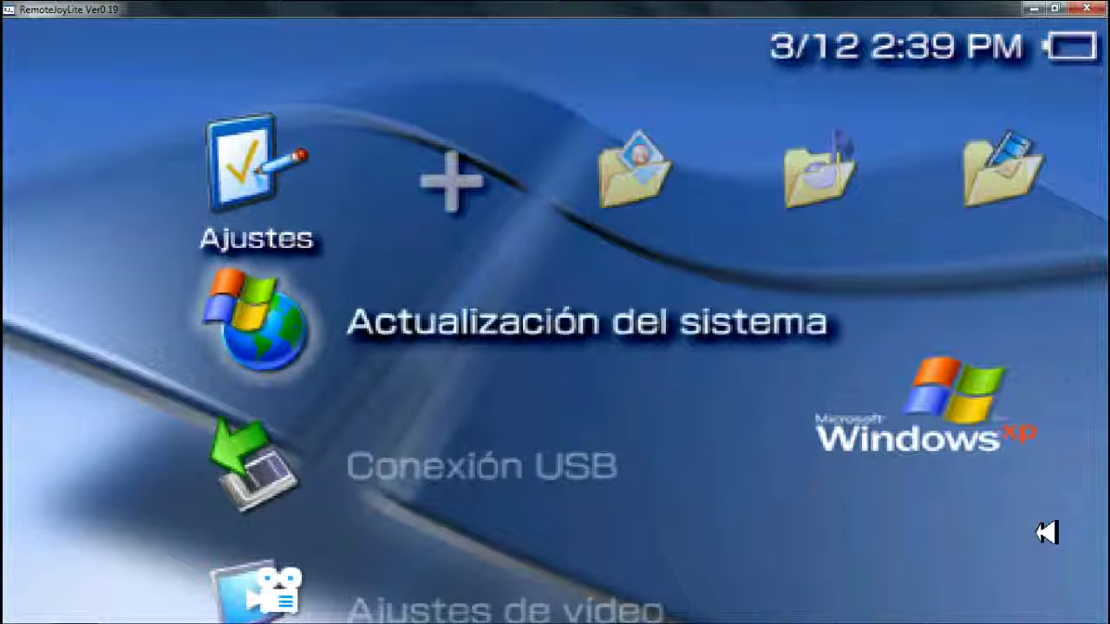
Step: Examine the Ajustes icons down to Ajustes de ahorro de energía and return to Ajustes de foto
{"action": "key", "text": "Down"}
{"action": "key", "text": "Down"}
{"action": "key", "text": "Down"}
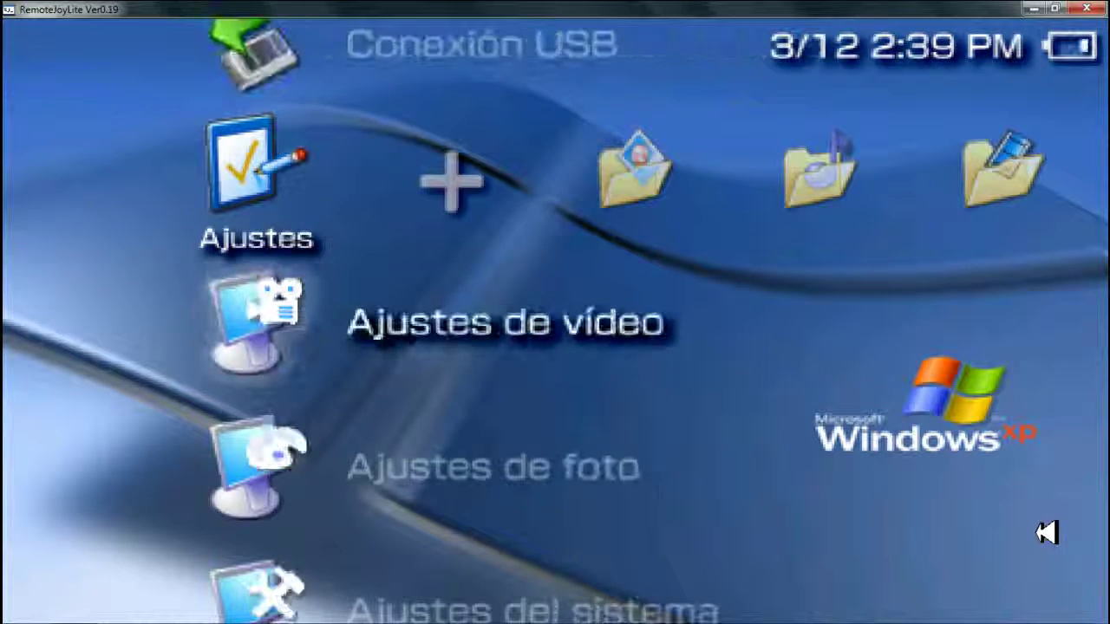
{"action": "key", "text": "Down"}
{"action": "key", "text": "Down"}
{"action": "key", "text": "Down"}
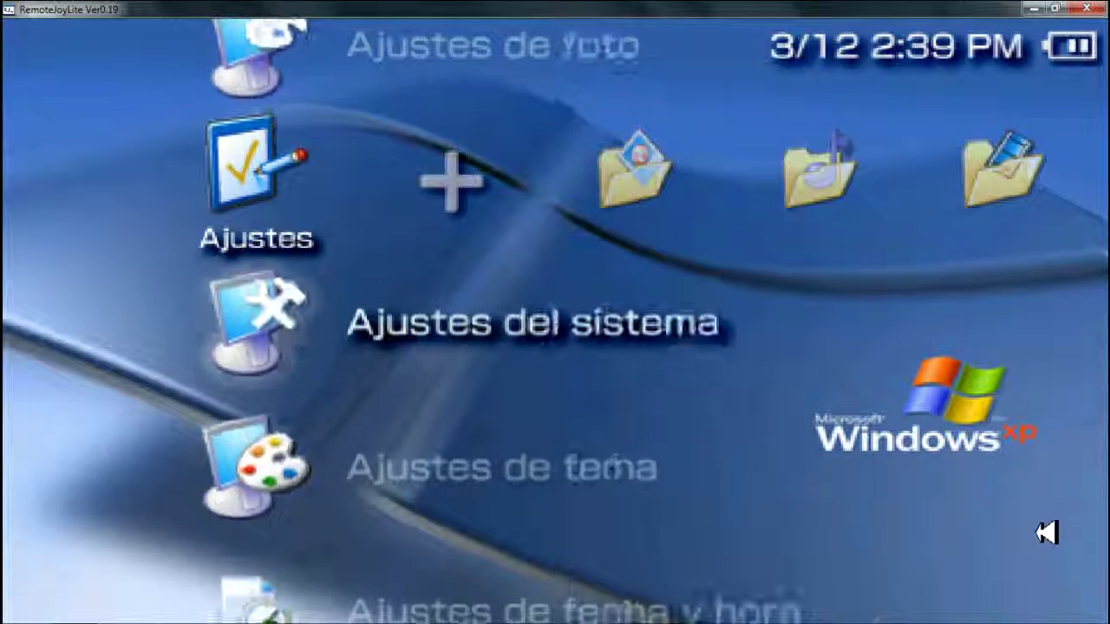
{"action": "key", "text": "Down"}
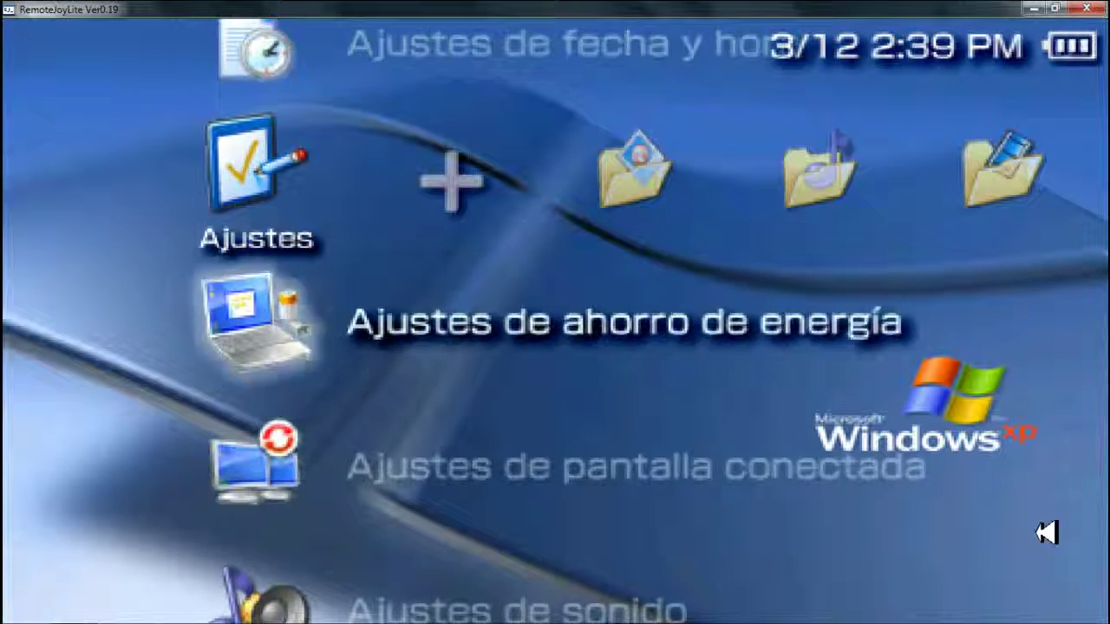
{"action": "key", "text": "Up"}
{"action": "key", "text": "Up"}
{"action": "key", "text": "Up"}
{"action": "key", "text": "Up"}
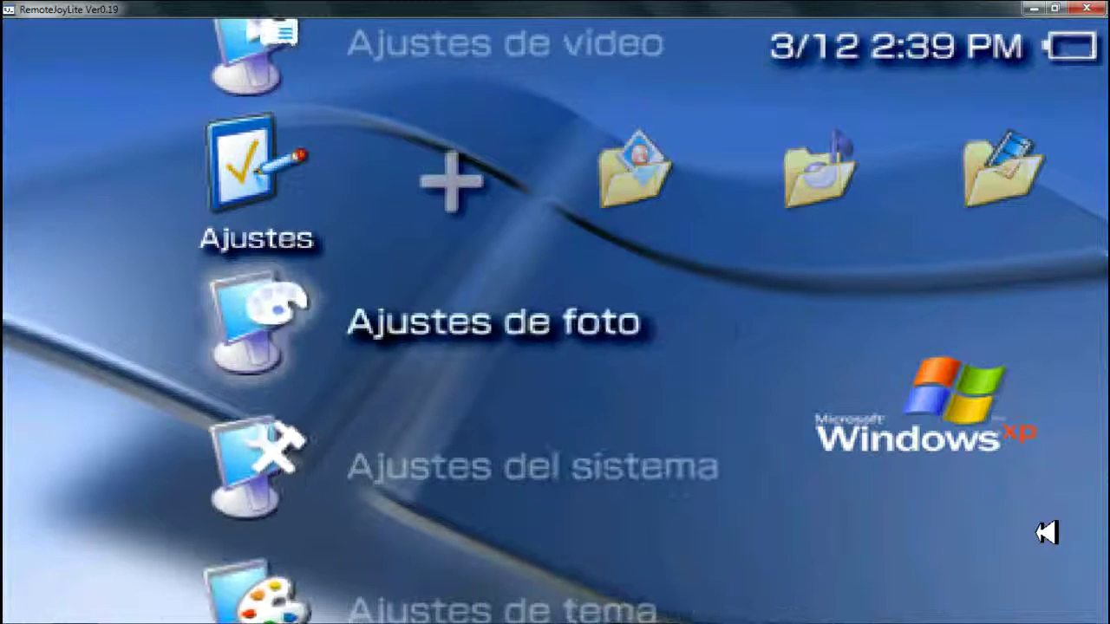
Step: Browse the categories from Foto to Juego and examine Juego's entries up to Compartir juego
{"action": "key", "text": "Right"}
{"action": "key", "text": "Right"}
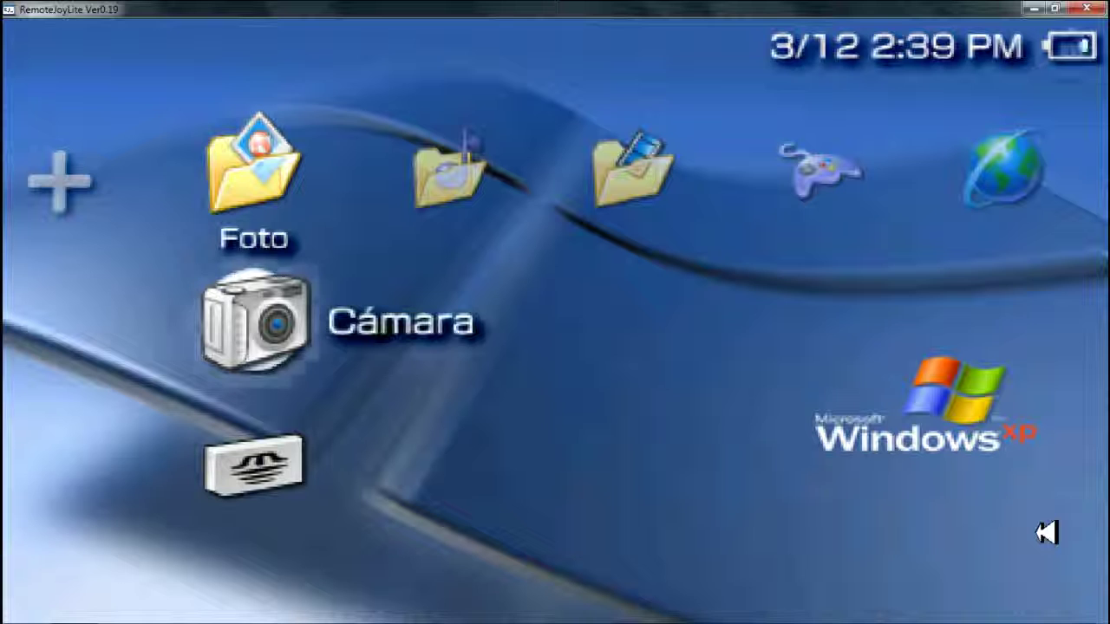
{"action": "key", "text": "Right"}
{"action": "key", "text": "Right"}
{"action": "key", "text": "Right"}
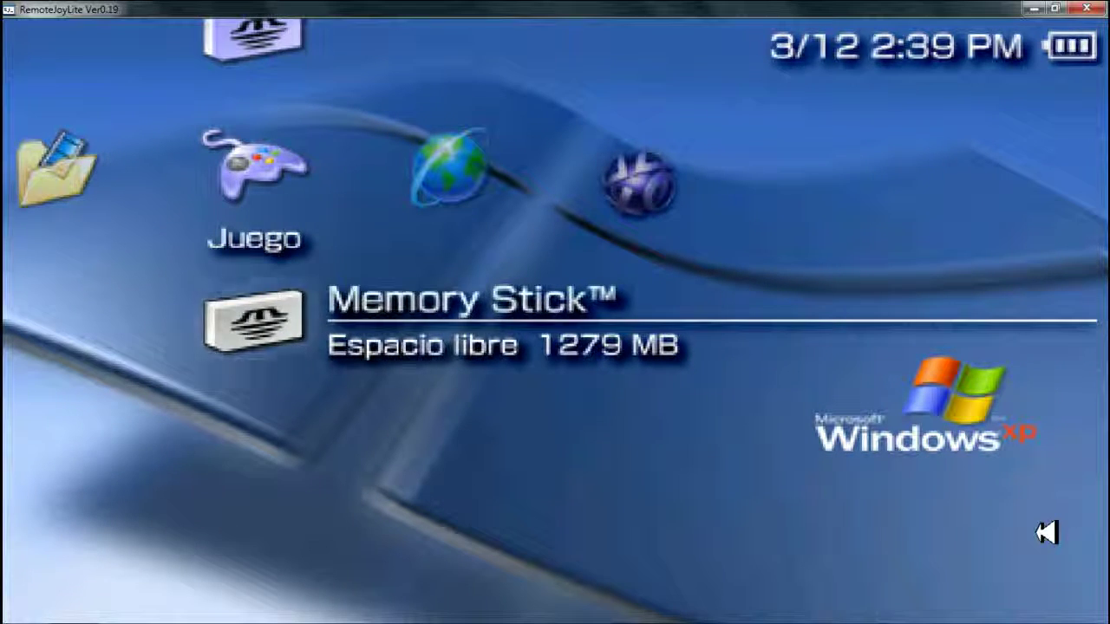
{"action": "key", "text": "Up"}
{"action": "key", "text": "Down"}
{"action": "key", "text": "Up"}
{"action": "key", "text": "Up"}
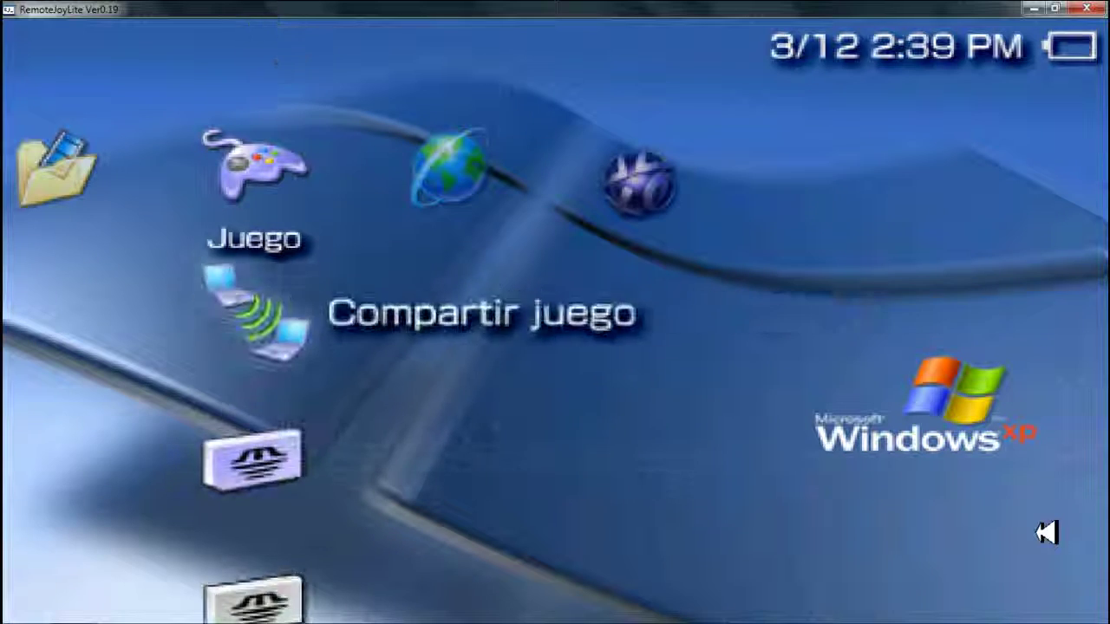
Step: Look through the Red category's icons from LocationFree Player down to Navegador de Internet
{"action": "key", "text": "Right"}
{"action": "key", "text": "Down"}
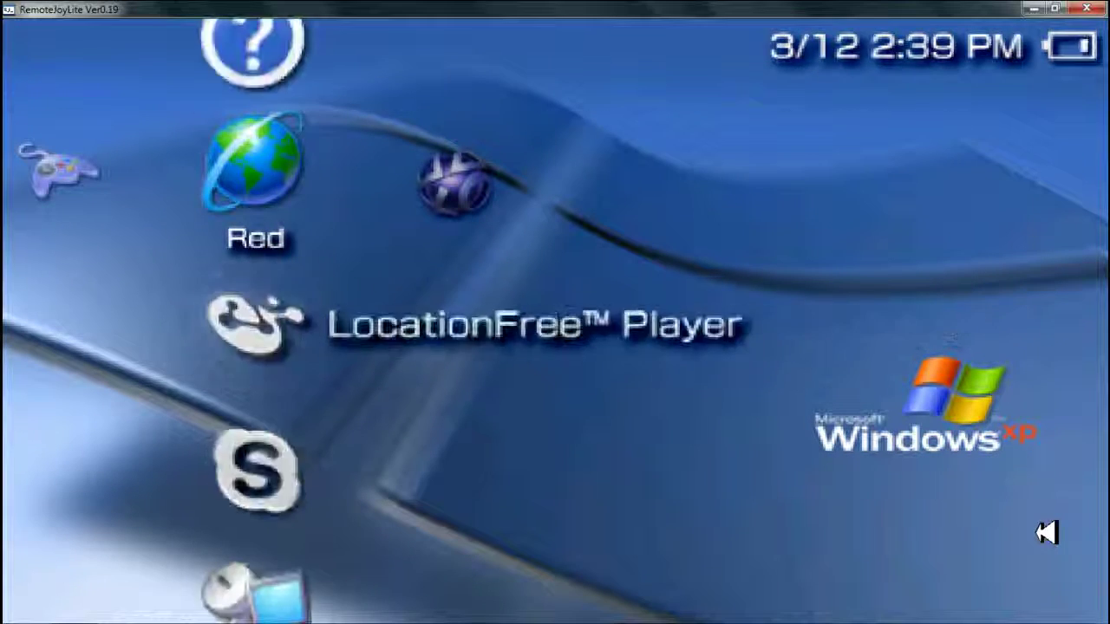
{"action": "key", "text": "Down"}
{"action": "key", "text": "Down"}
{"action": "key", "text": "Down"}
{"action": "key", "text": "Down"}
{"action": "key", "text": "Down"}
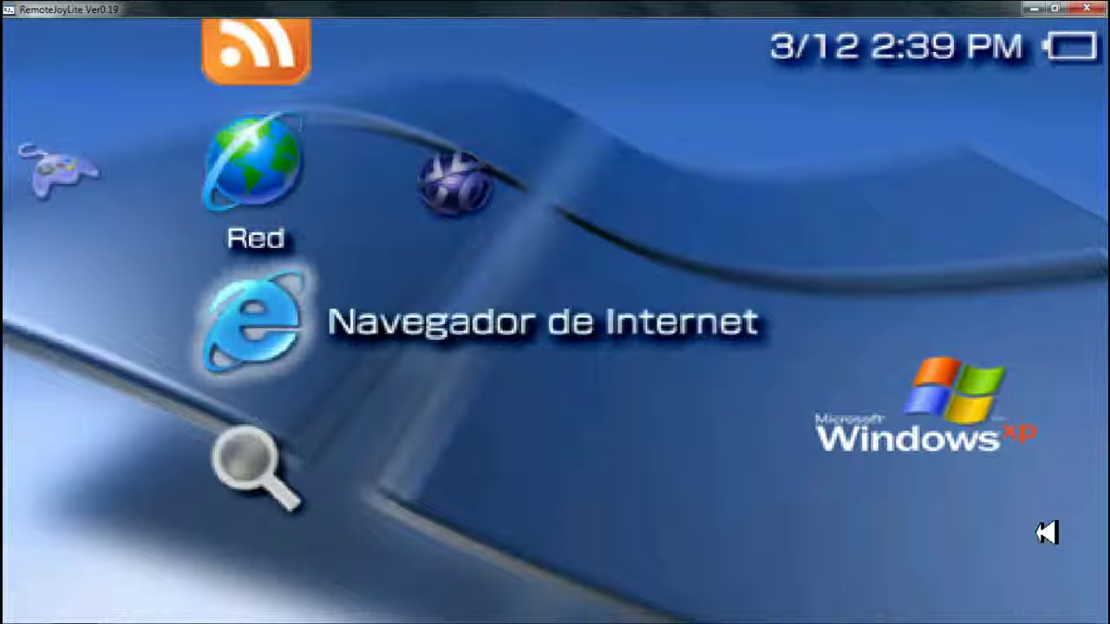
Step: Check the PlayStation Network category and go back across the categories to Ajustes
{"action": "key", "text": "Right"}
{"action": "key", "text": "Left"}
{"action": "key", "text": "Left"}
{"action": "key", "text": "Left"}
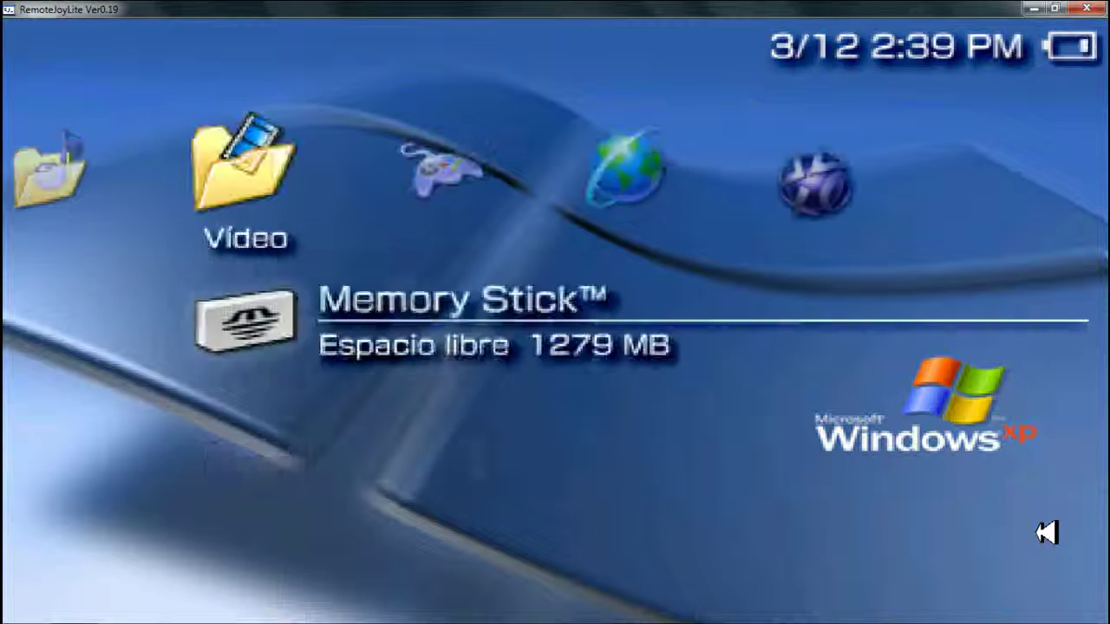
{"action": "key", "text": "Left"}
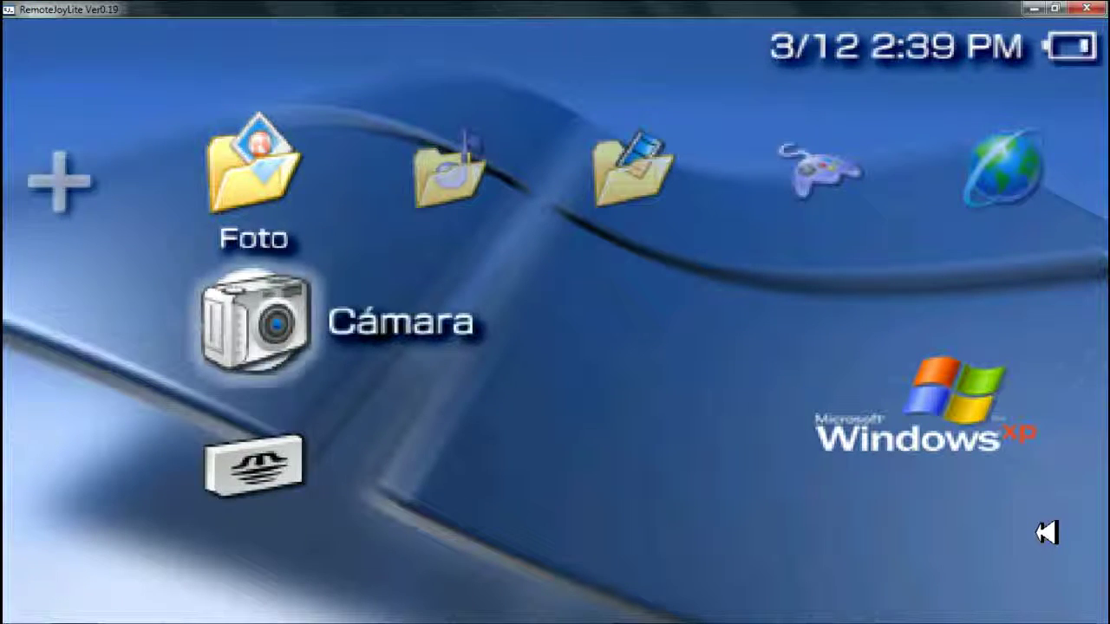
{"action": "key", "text": "Left"}
{"action": "key", "text": "Left"}
Step: Examine the Ajustes icons around Ajustes de fecha y hora and go back up to Conexión USB
{"action": "key", "text": "Down"}
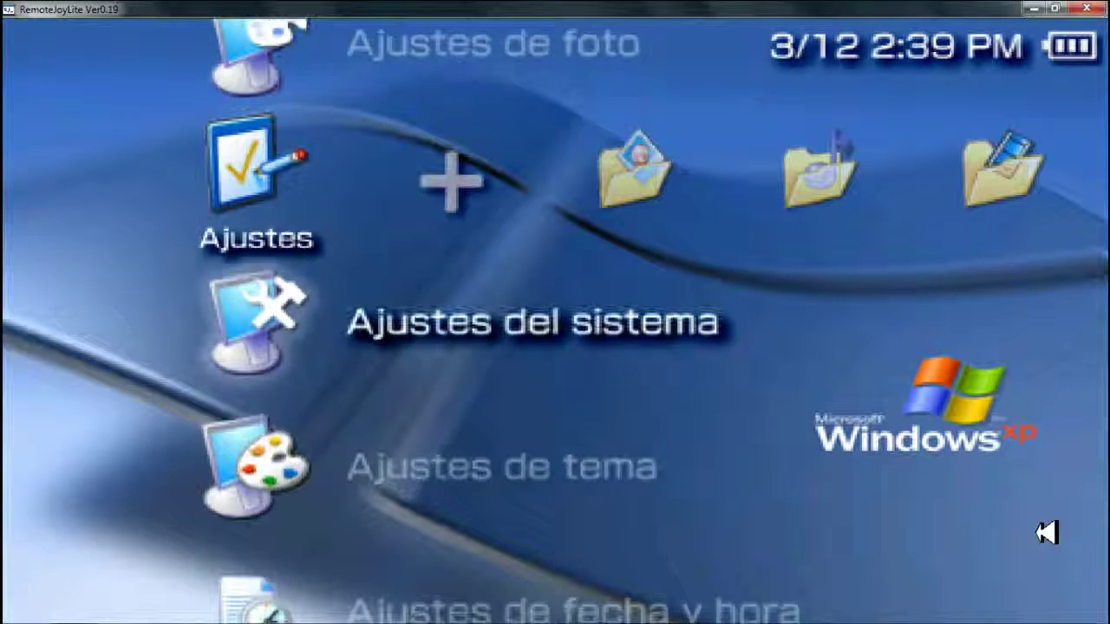
{"action": "key", "text": "Down"}
{"action": "key", "text": "Down"}
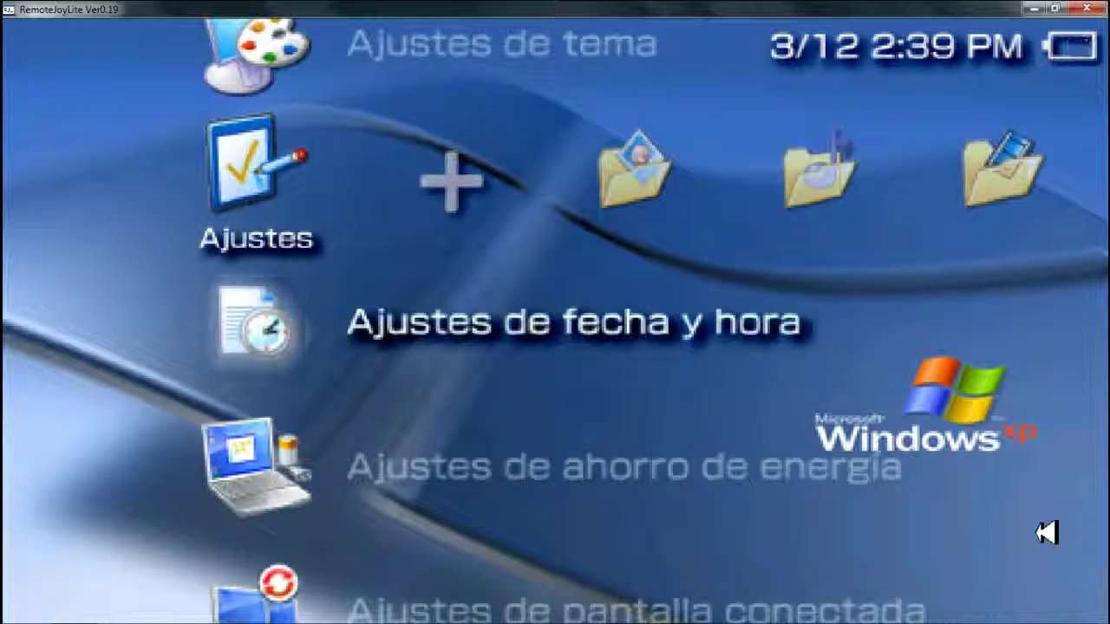
{"action": "key", "text": "Down"}
{"action": "key", "text": "Up"}
{"action": "key", "text": "Up"}
{"action": "key", "text": "Up"}
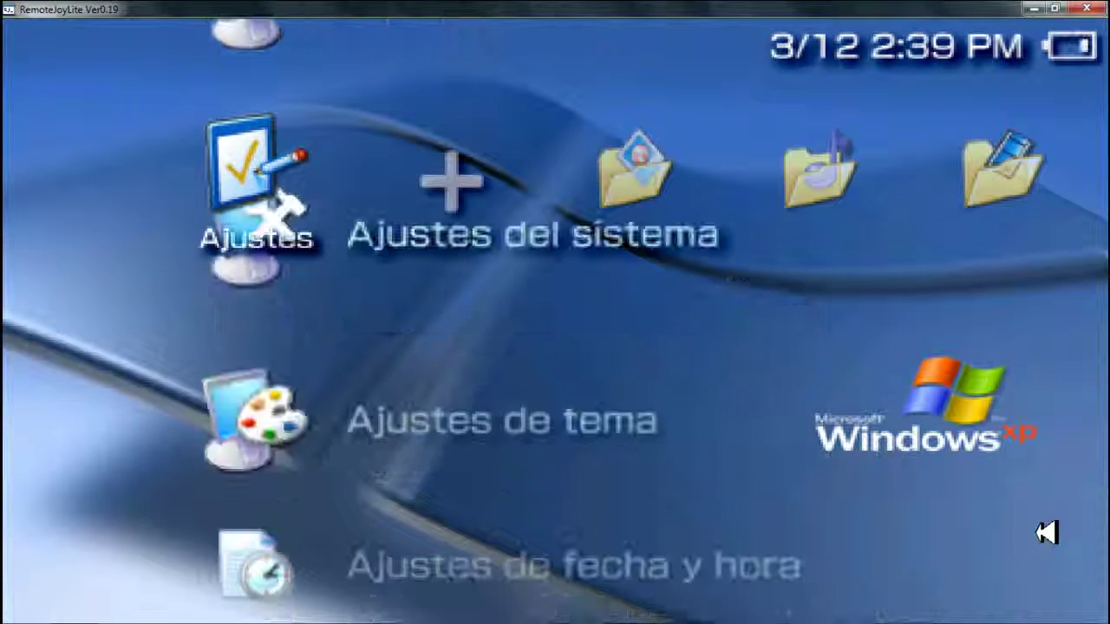
{"action": "key", "text": "Up"}
{"action": "key", "text": "Up"}
{"action": "key", "text": "Up"}
{"action": "key", "text": "Up"}
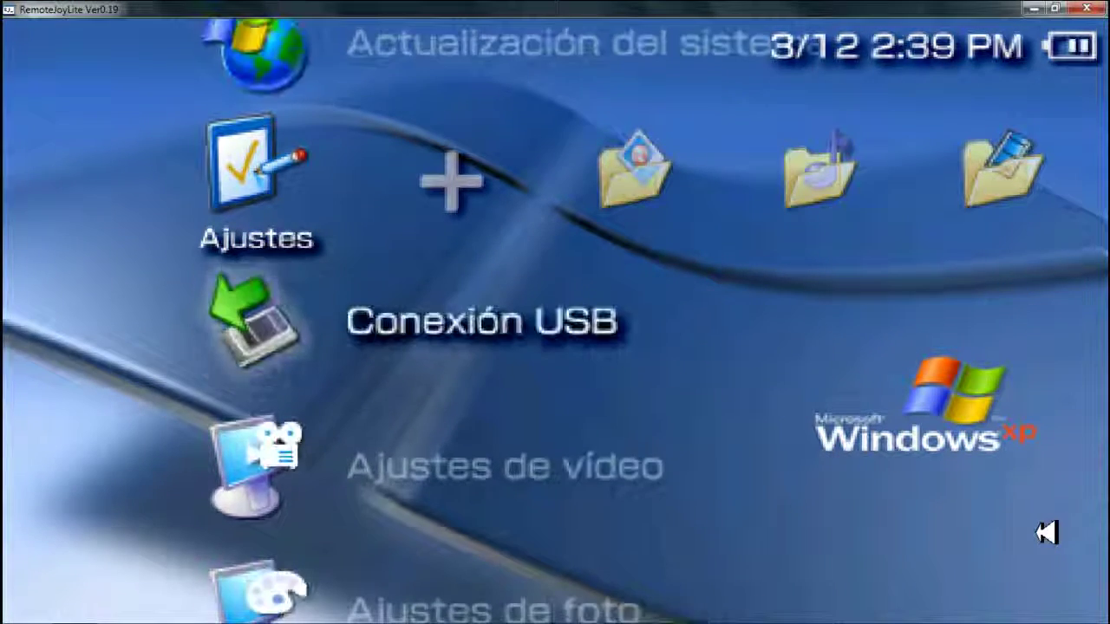
Step: Look over the first Ajustes icons again, between Actualización del sistema and Ajustes de vídeo
{"action": "key", "text": "Down"}
{"action": "key", "text": "Down"}
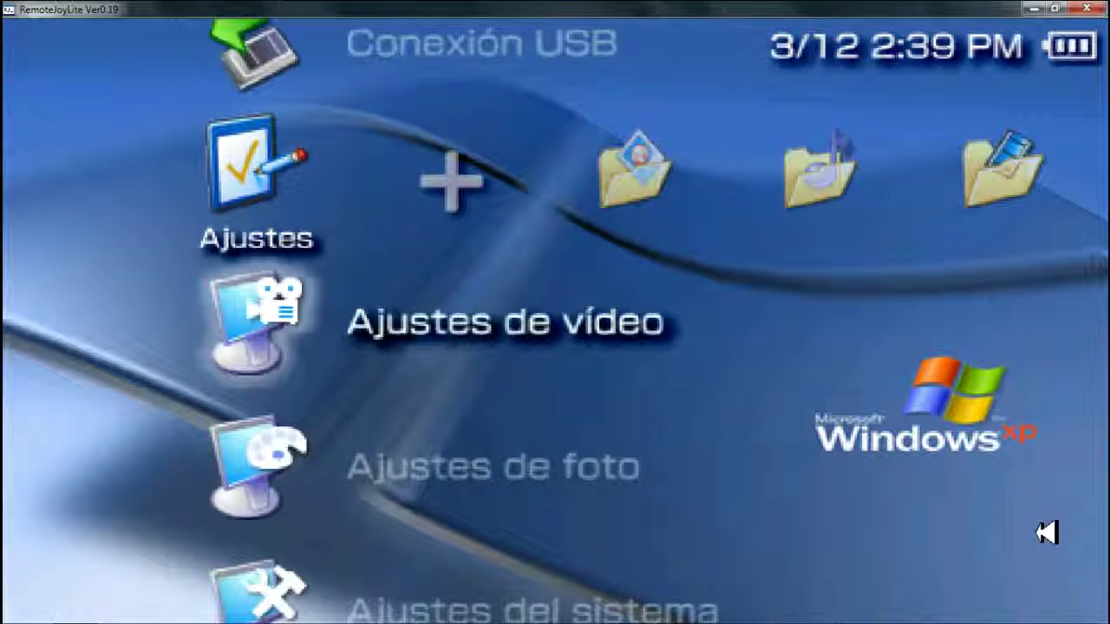
{"action": "key", "text": "Up"}
{"action": "key", "text": "Up"}
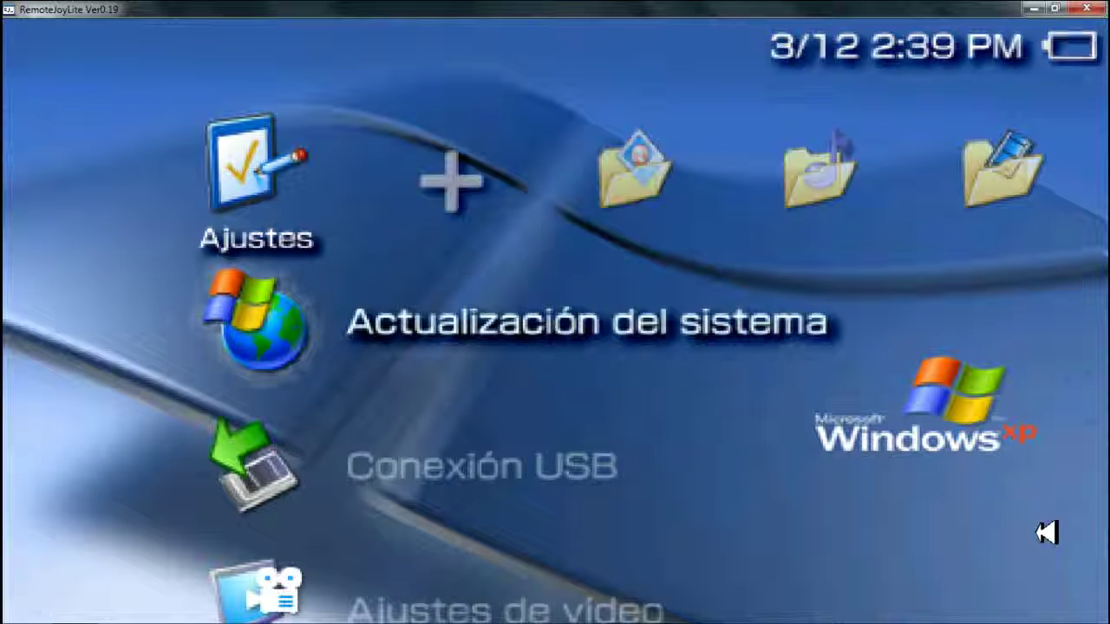
{"action": "key", "text": "Left"}
{"action": "key", "text": "Right"}
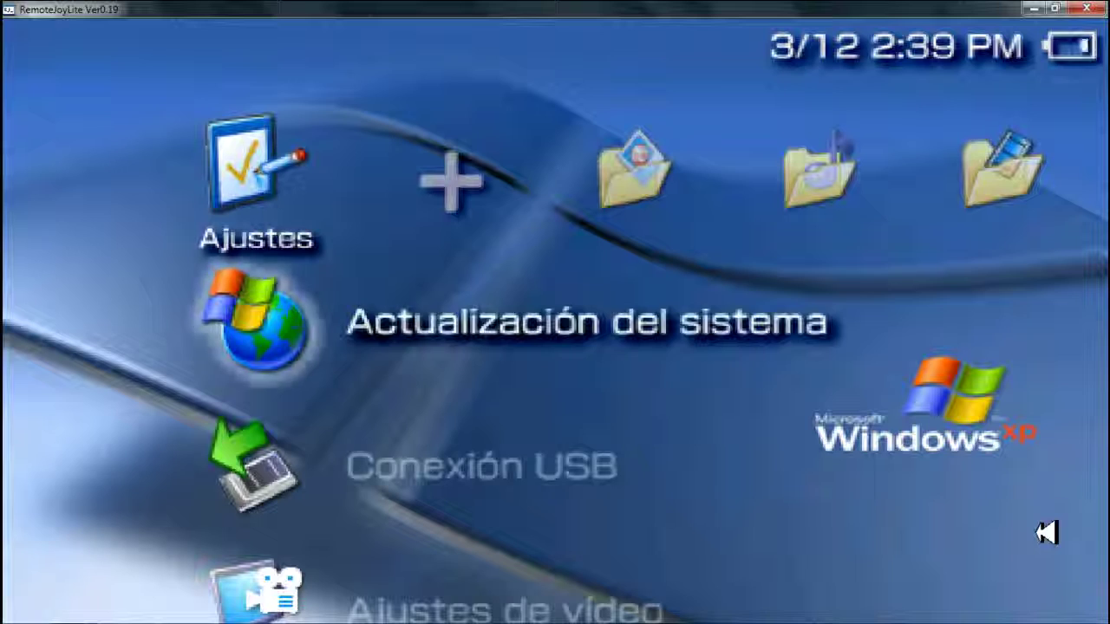
{"action": "key", "text": "Down"}
{"action": "key", "text": "Down"}
{"action": "key", "text": "Up"}
{"action": "key", "text": "Up"}
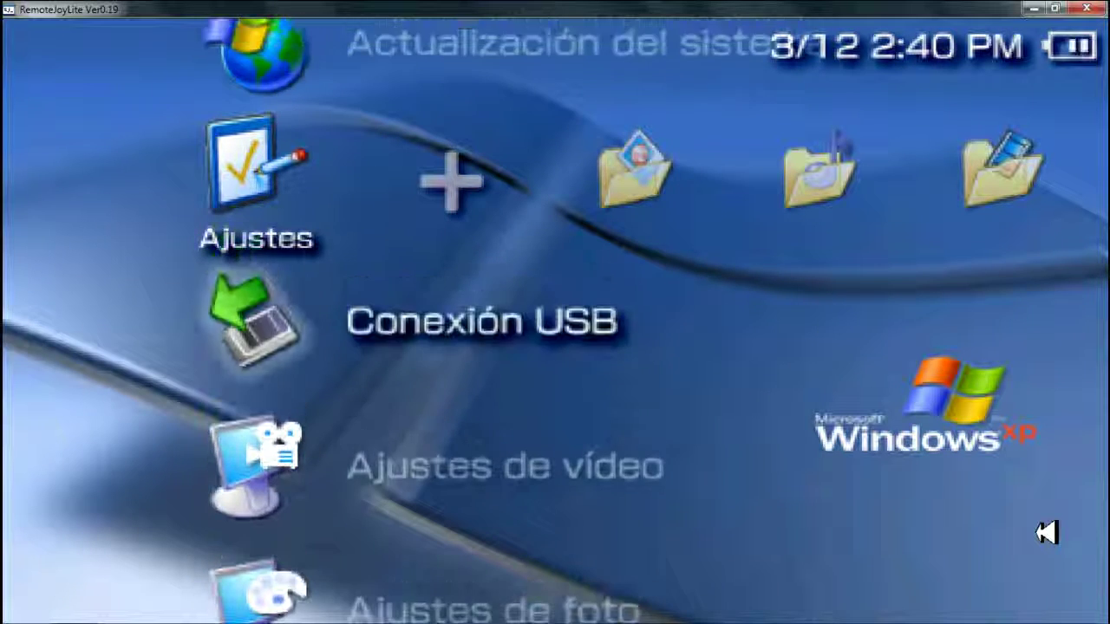
Step: Move across the categories from Ajustes to Juego and select its Memory Stick entry
{"action": "key", "text": "Right"}
{"action": "key", "text": "Right"}
{"action": "key", "text": "Right"}
{"action": "key", "text": "Right"}
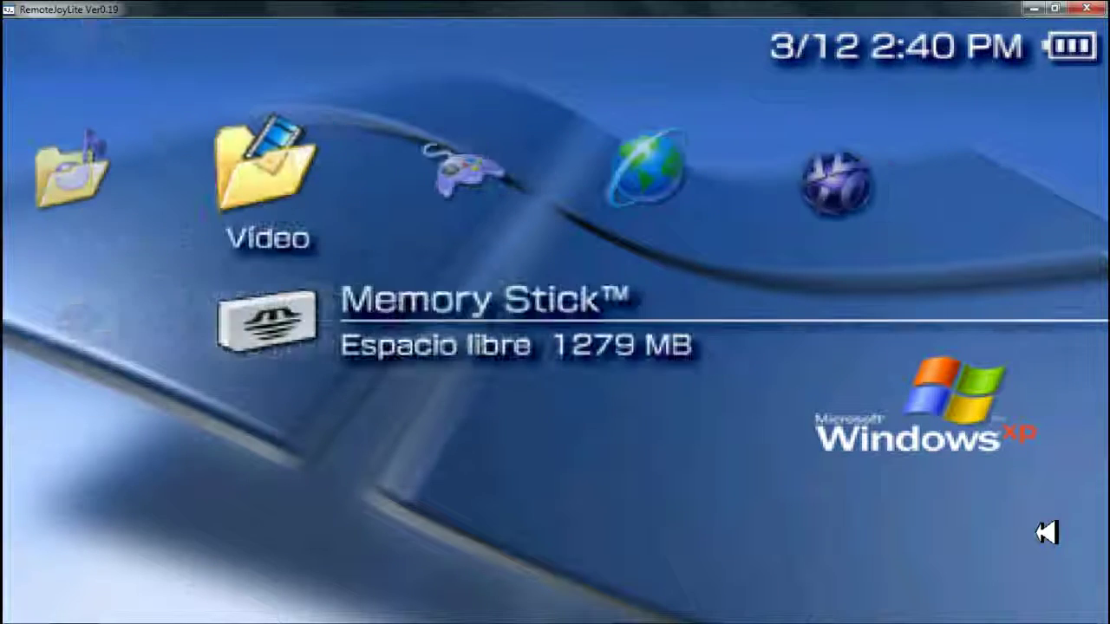
{"action": "key", "text": "Down"}
{"action": "key", "text": "Down"}
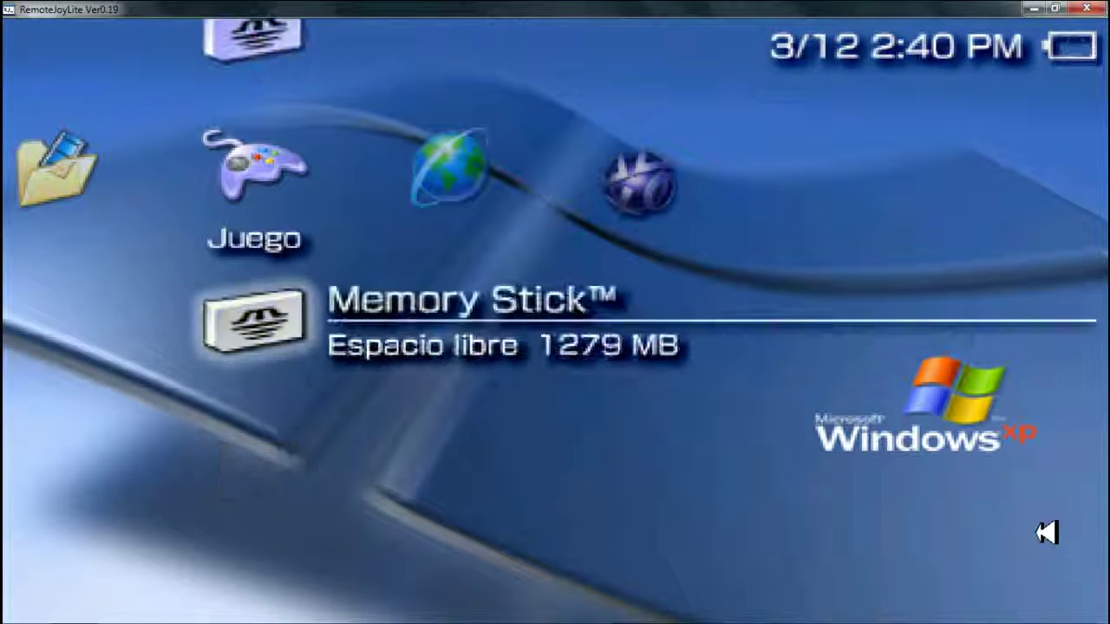
Step: Open the Memory Stick game list and browse from Need for Speed Most Wanted to Prince of Persia Revelations and back
{"action": "key", "text": "Return"}
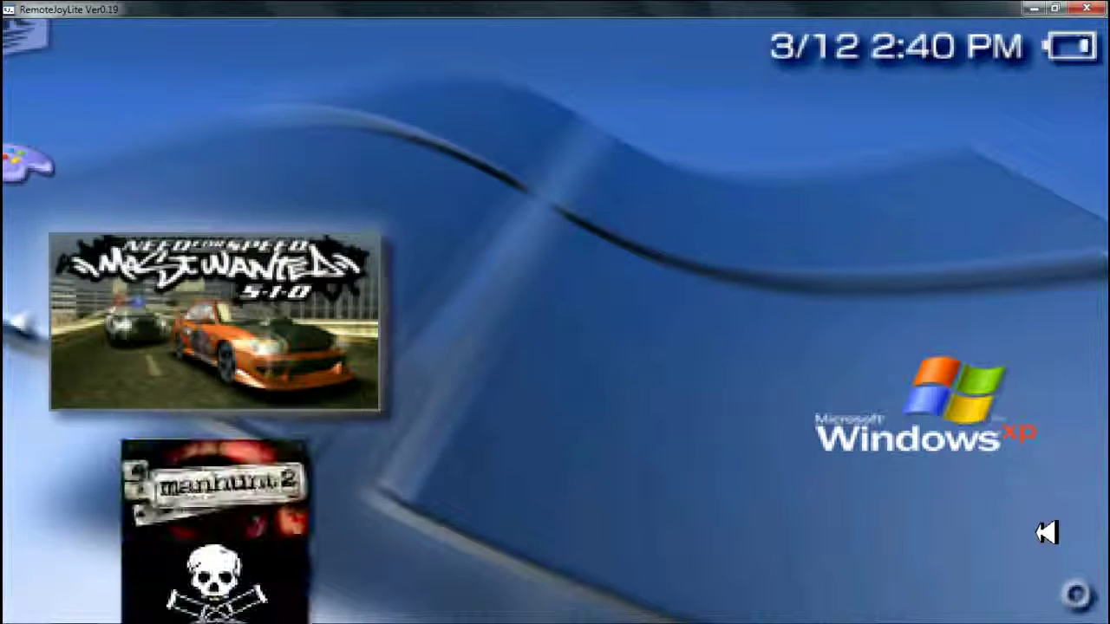
{"action": "key", "text": "Down"}
{"action": "key", "text": "Down"}
{"action": "key", "text": "Down"}
{"action": "key", "text": "Down"}
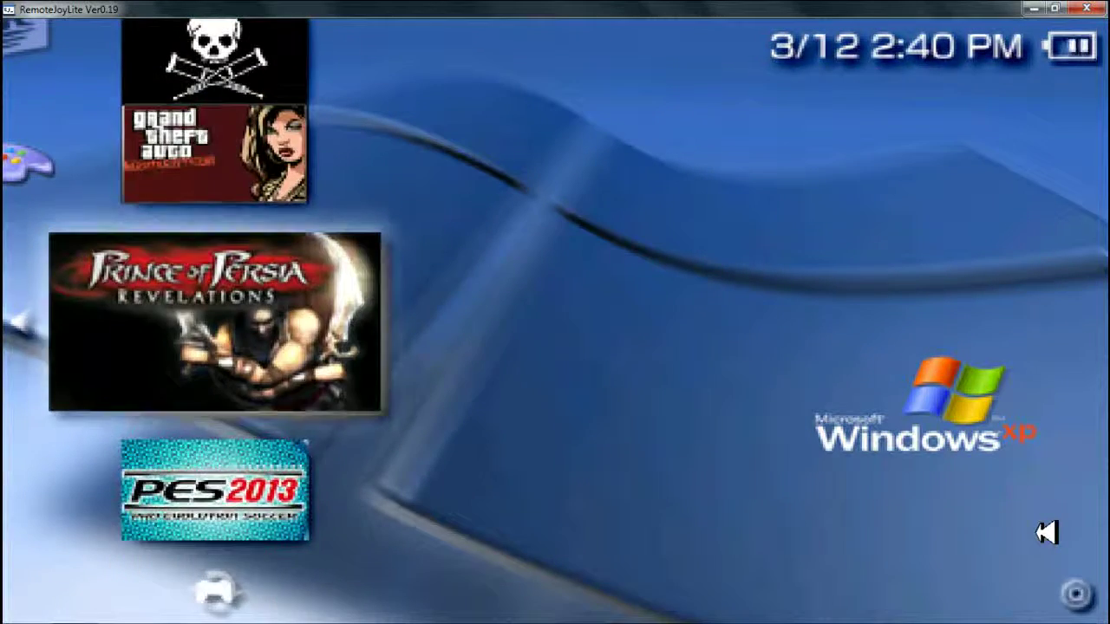
{"action": "key", "text": "Up"}
{"action": "key", "text": "Up"}
{"action": "key", "text": "Up"}
{"action": "key", "text": "Up"}
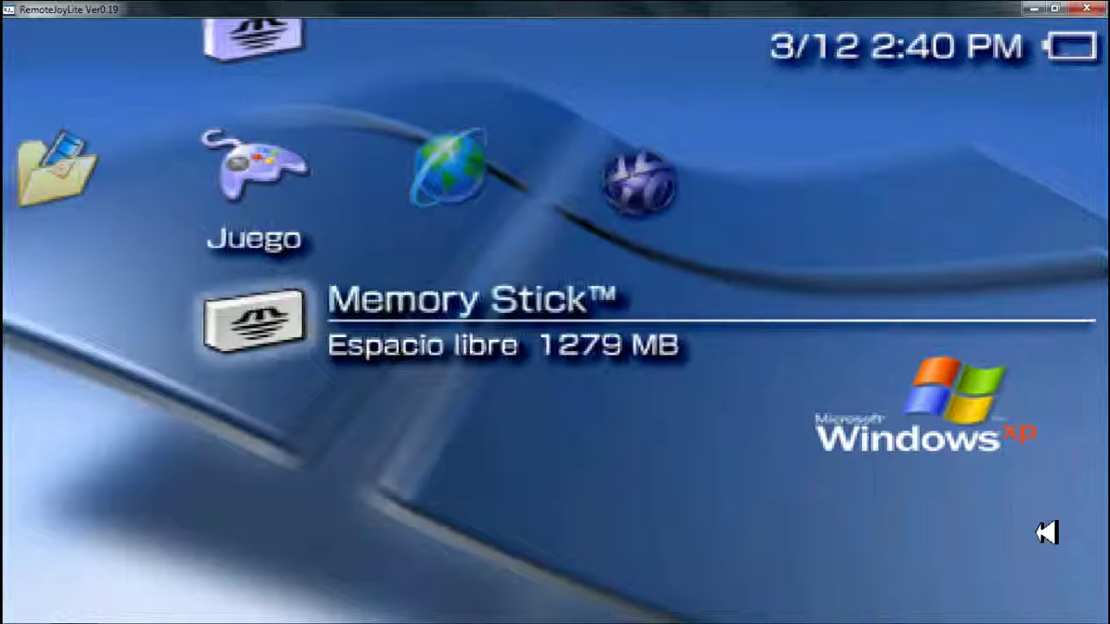
Step: Close the game list and return through Vídeo to Actualización del sistema in Ajustes
{"action": "key", "text": "Escape"}
{"action": "key", "text": "Left"}
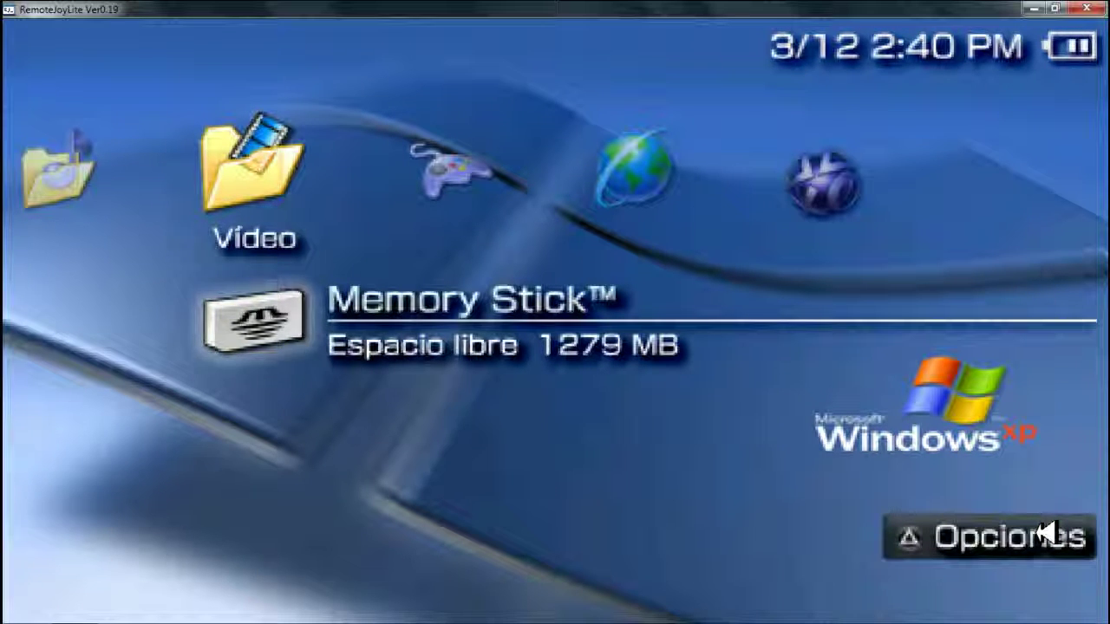
{"action": "key", "text": "Up"}
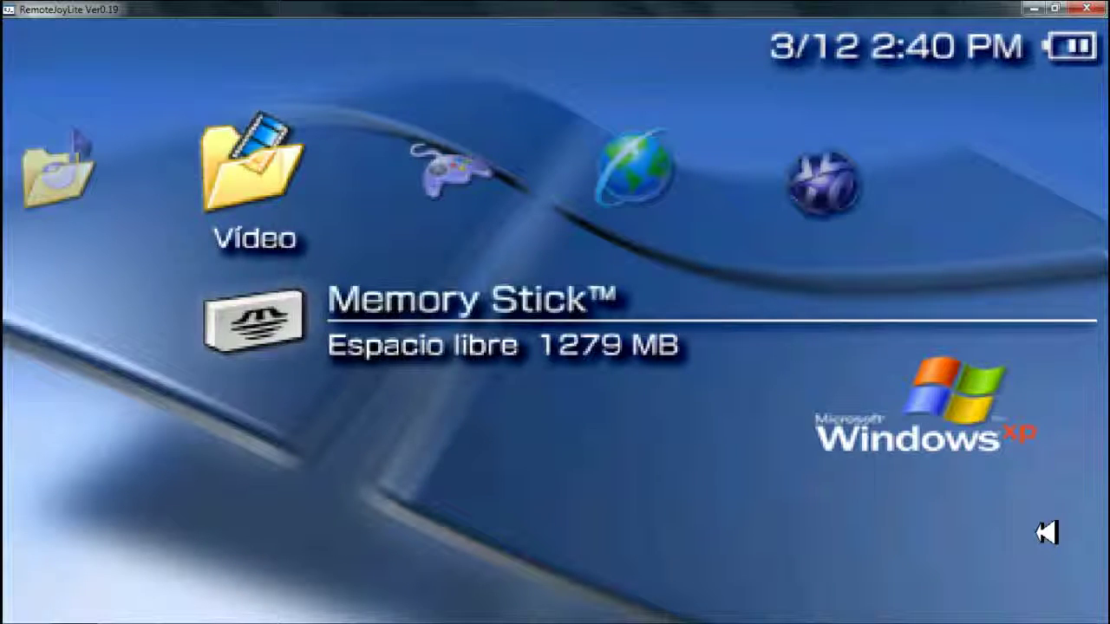
{"action": "key", "text": "Left"}
{"action": "key", "text": "Right"}
{"action": "key", "text": "Left"}
{"action": "key", "text": "Left"}
{"action": "key", "text": "Left"}
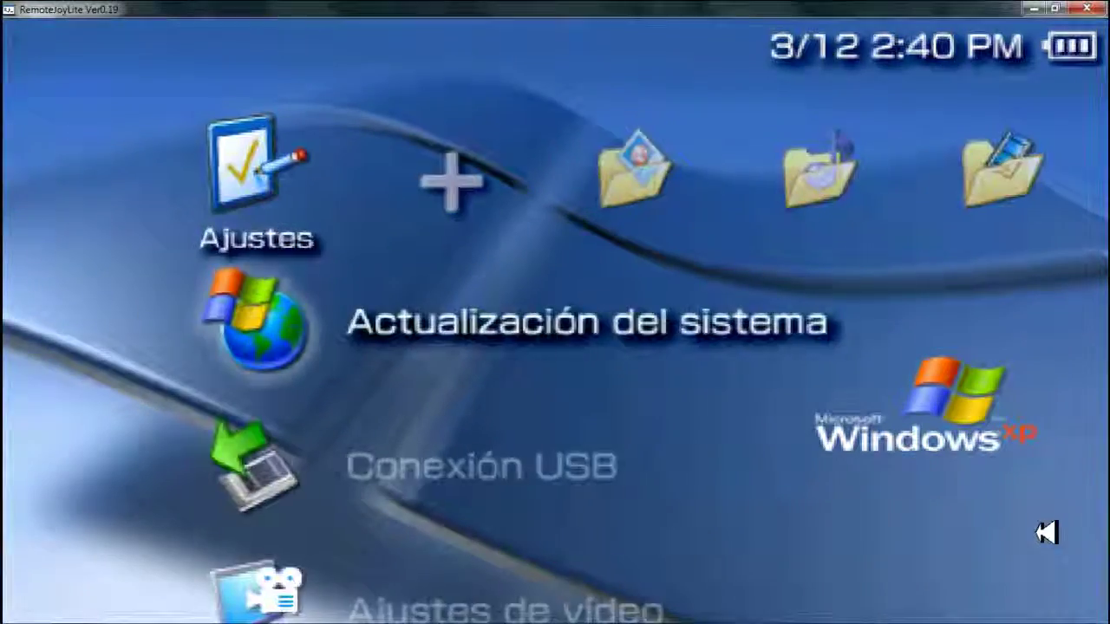